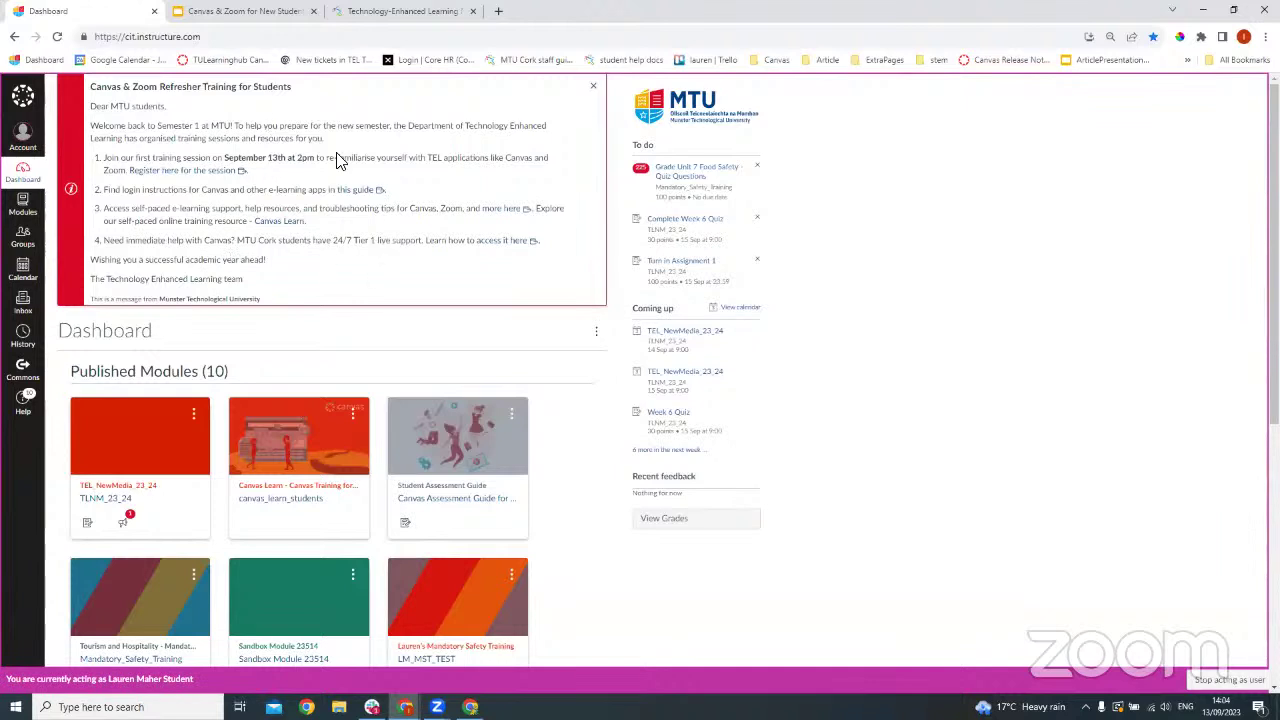
Dismiss the Canvas & Zoom refresher training announcement and the follow-up notice about dismissed announcements
{"action": "left_click", "coordinate": [593, 88]}
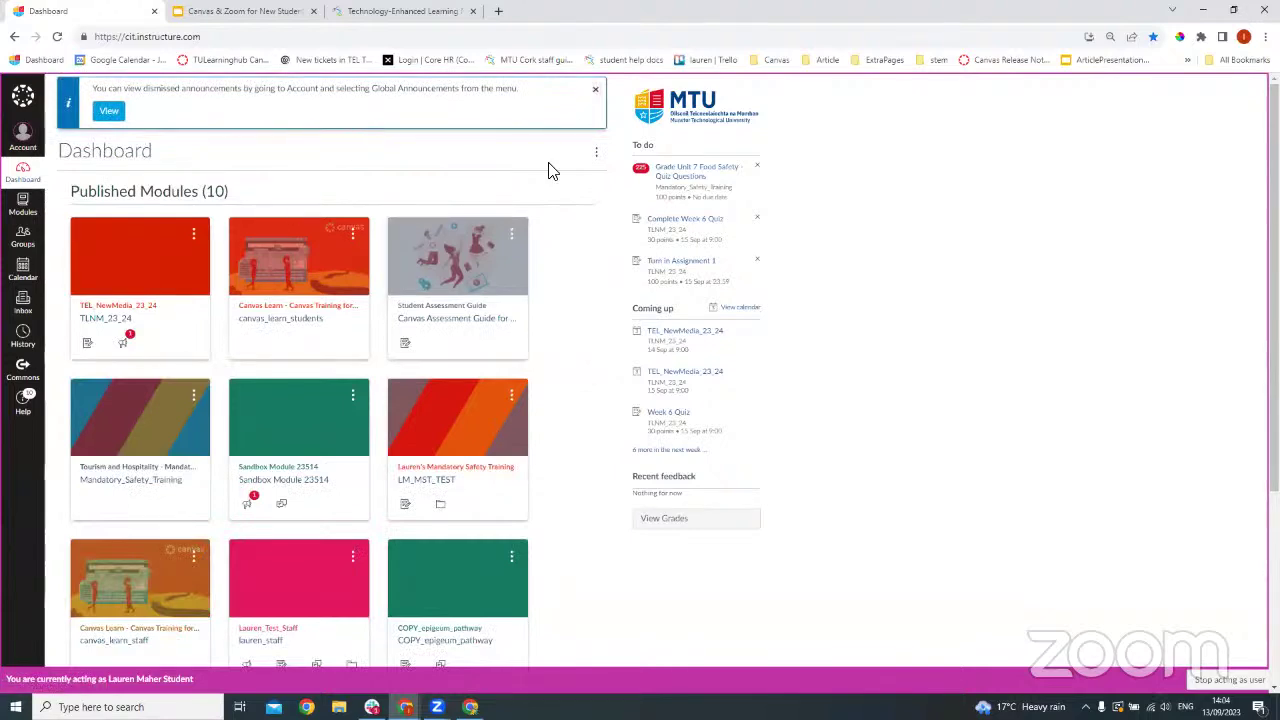
{"action": "left_click", "coordinate": [595, 89]}
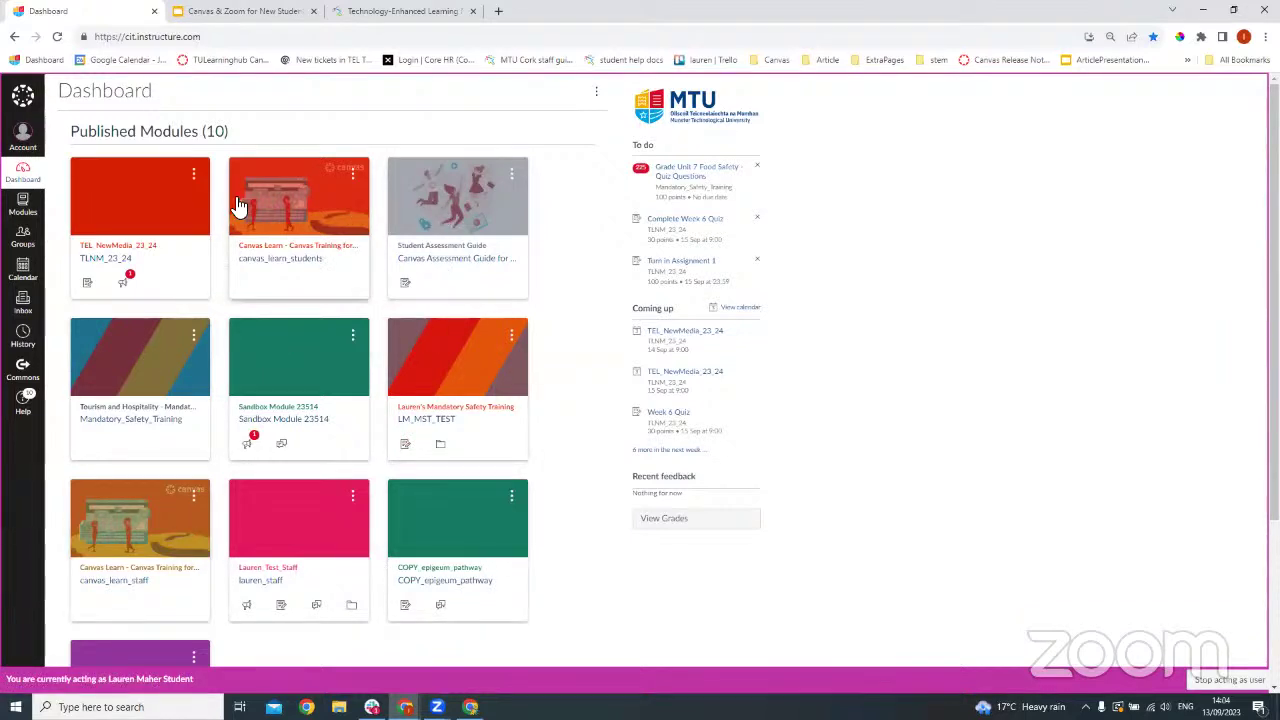
Review the published module cards and the Unpublished Modules section on the dashboard
{"action": "double_click", "coordinate": [88, 131]}
{"action": "left_click_drag", "start_coordinate": [210, 128], "coordinate": [234, 131]}
{"action": "scroll", "coordinate": [442, 184], "scroll_direction": "down", "scroll_amount": 3}
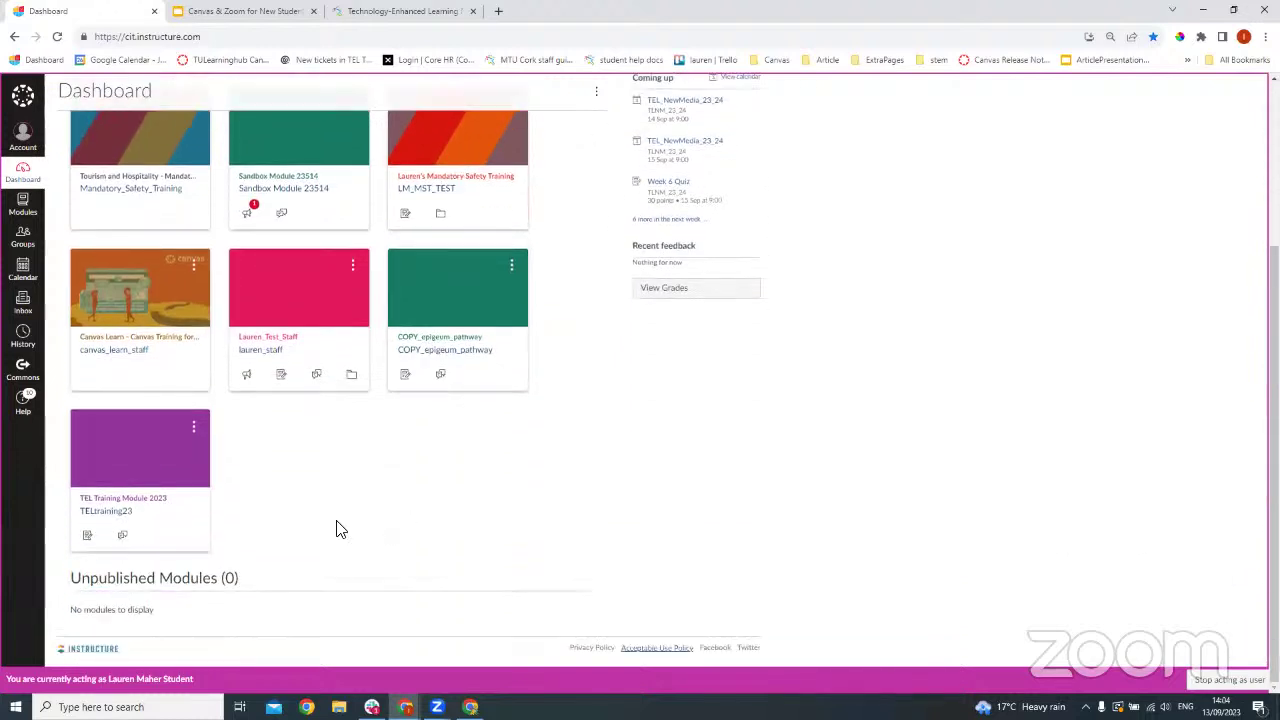
{"action": "left_click_drag", "start_coordinate": [257, 577], "coordinate": [112, 578]}
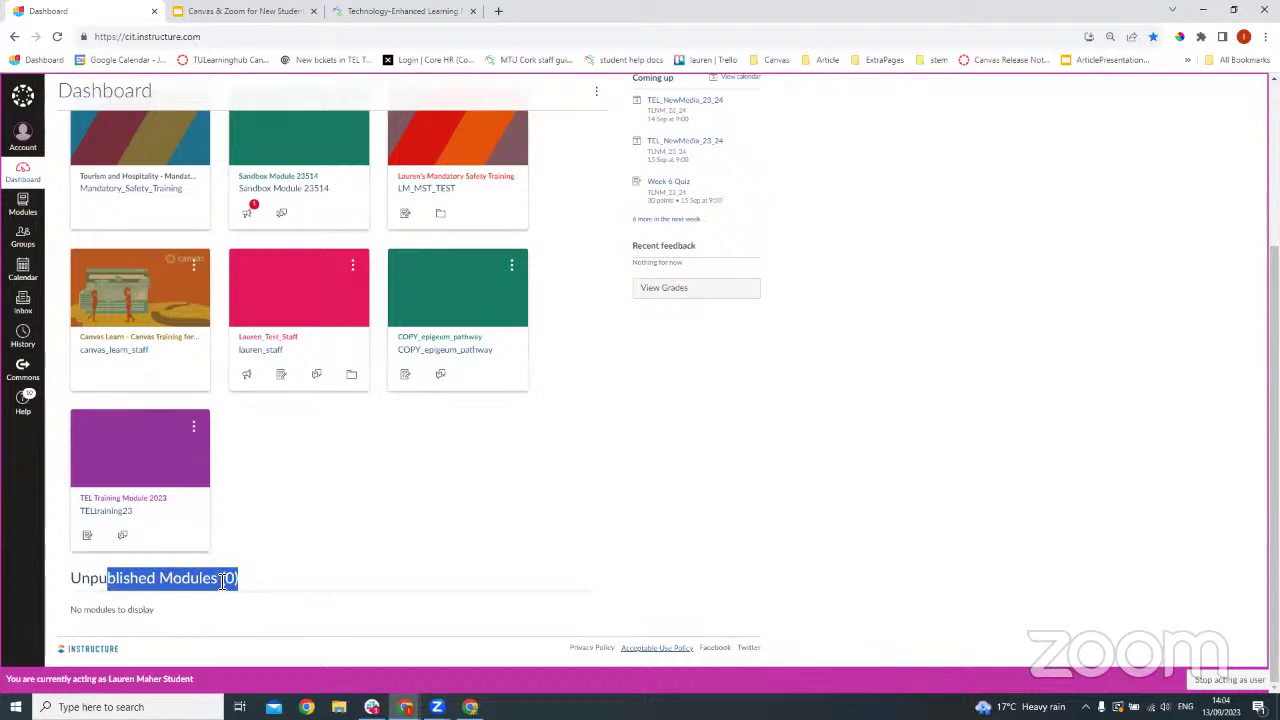
{"action": "left_click", "coordinate": [229, 580]}
{"action": "scroll", "coordinate": [290, 577], "scroll_direction": "up", "scroll_amount": 2}
{"action": "scroll", "coordinate": [290, 577], "scroll_direction": "up", "scroll_amount": 2}
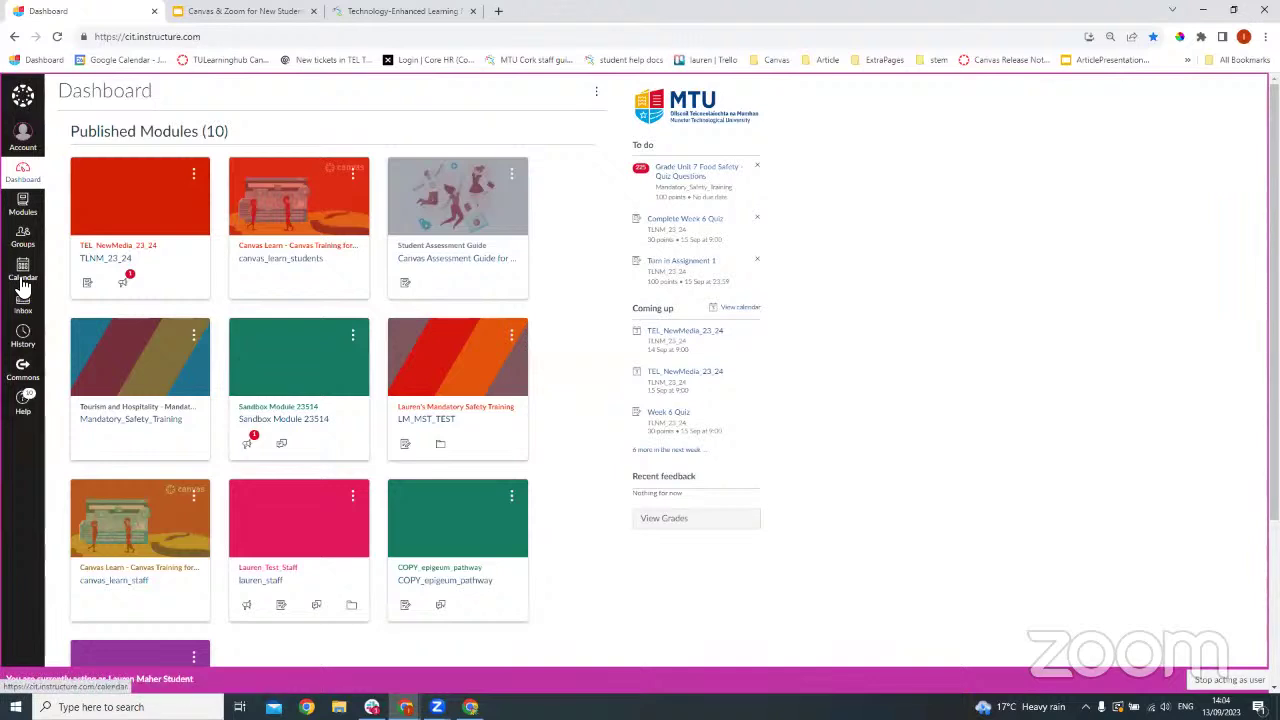
Open the complete list of modules and look through the enrolments and groups
{"action": "left_click", "coordinate": [23, 205]}
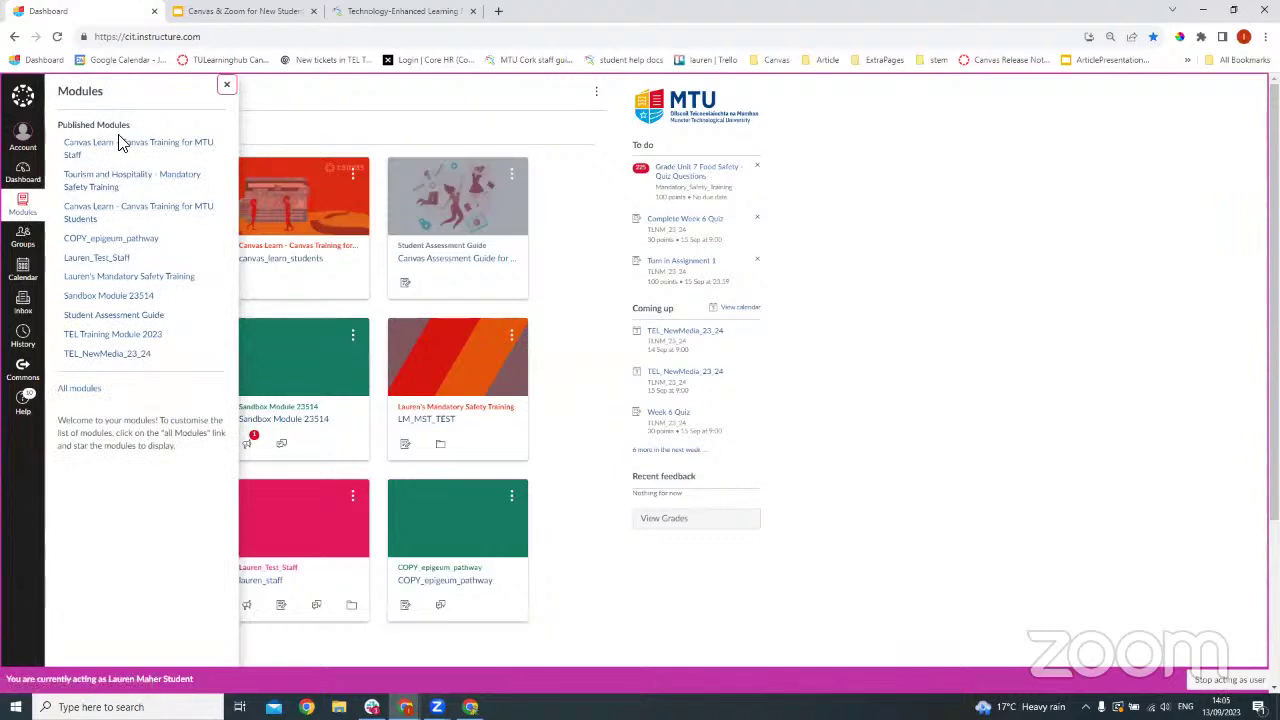
{"action": "left_click", "coordinate": [88, 390]}
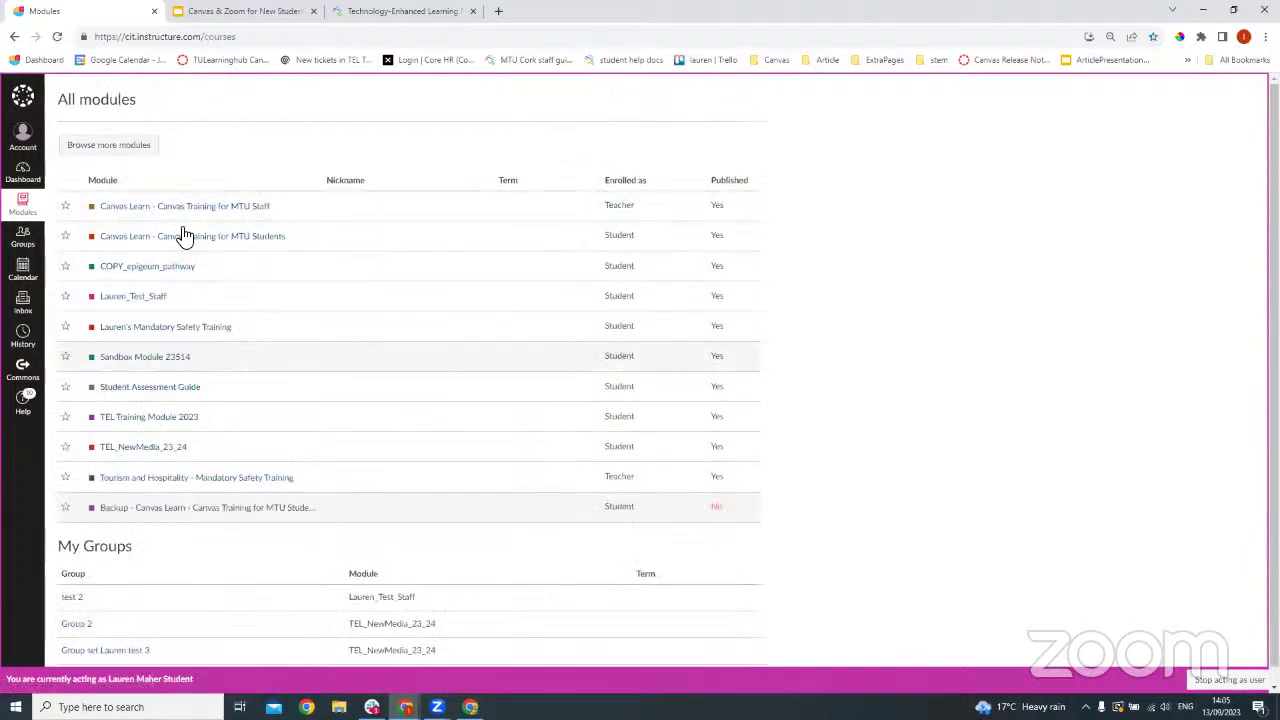
{"action": "scroll", "coordinate": [222, 310], "scroll_direction": "down", "scroll_amount": 1}
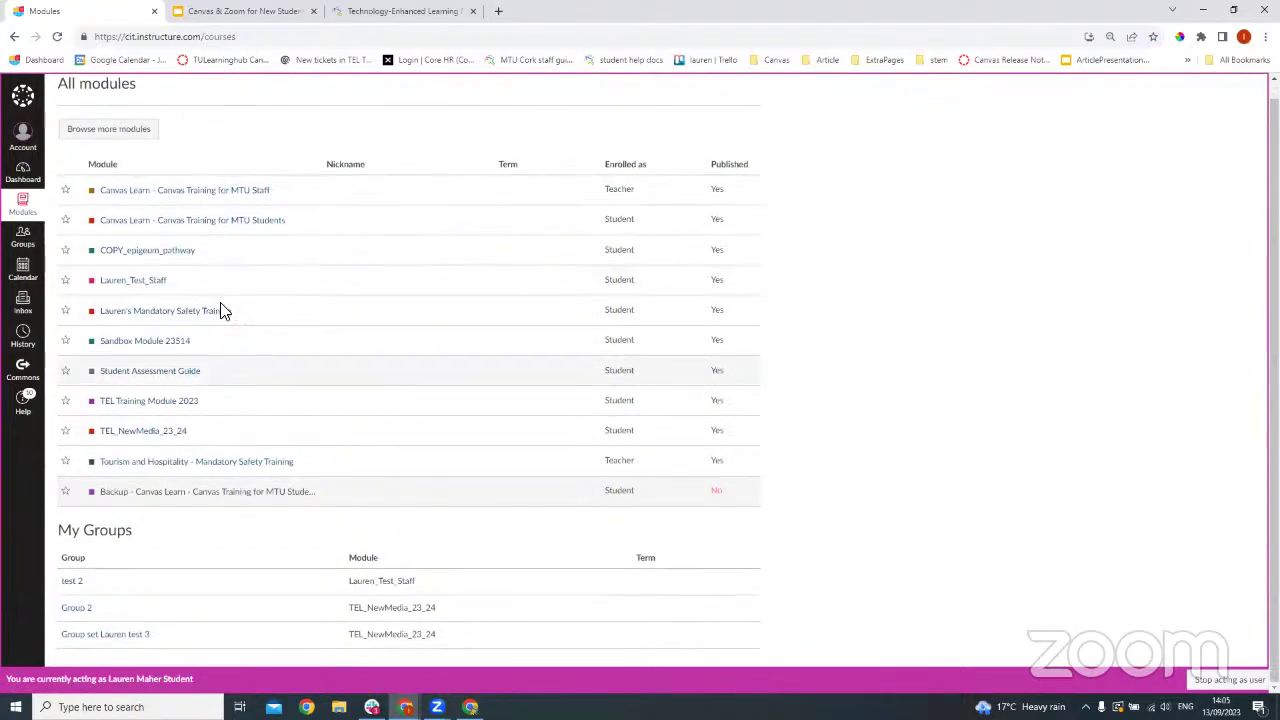
{"action": "scroll", "coordinate": [220, 308], "scroll_direction": "up", "scroll_amount": 1}
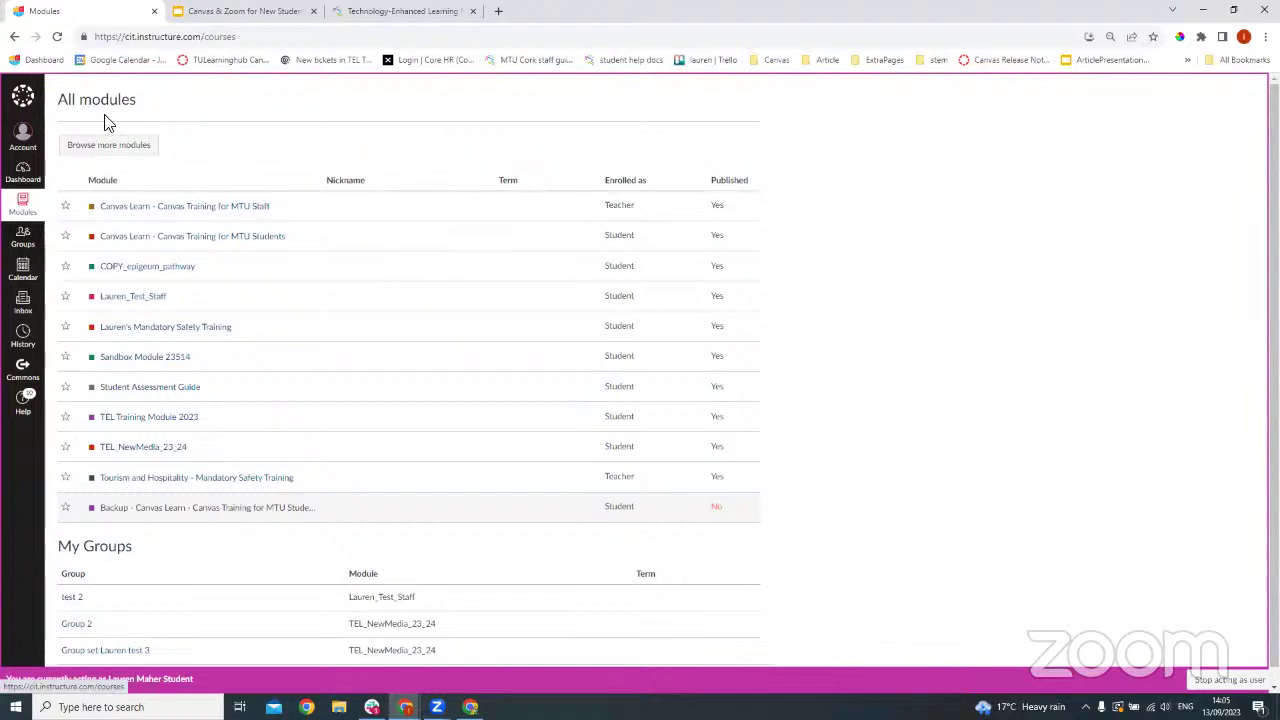
Return to the dashboard and review the To do and Coming up lists
{"action": "left_click", "coordinate": [22, 173]}
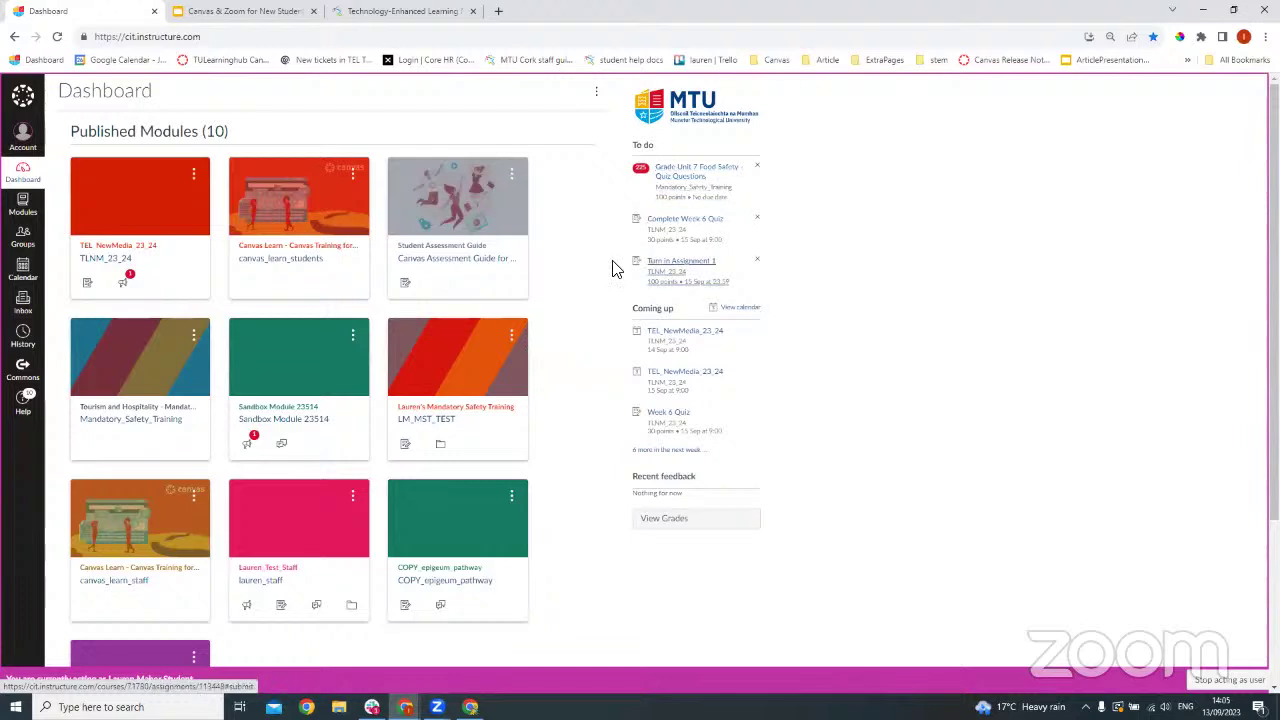
{"action": "scroll", "coordinate": [800, 232], "scroll_direction": "down", "scroll_amount": 1}
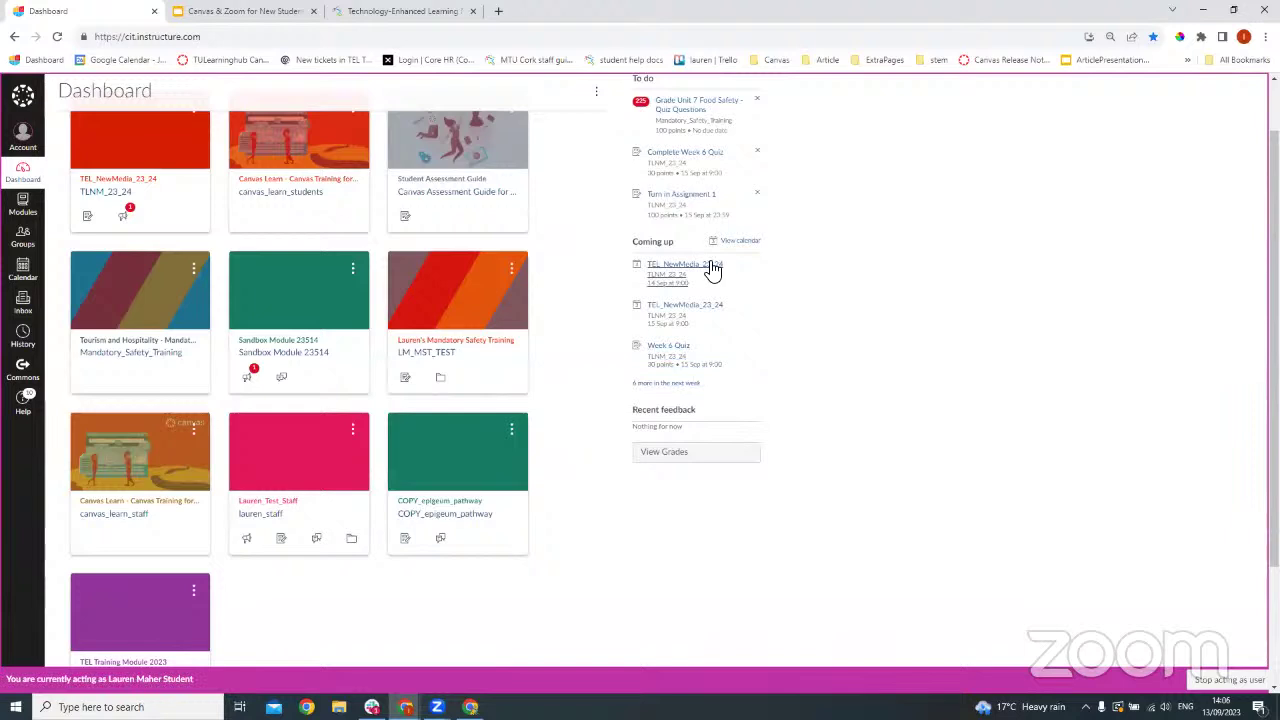
{"action": "scroll", "coordinate": [614, 316], "scroll_direction": "up", "scroll_amount": 1}
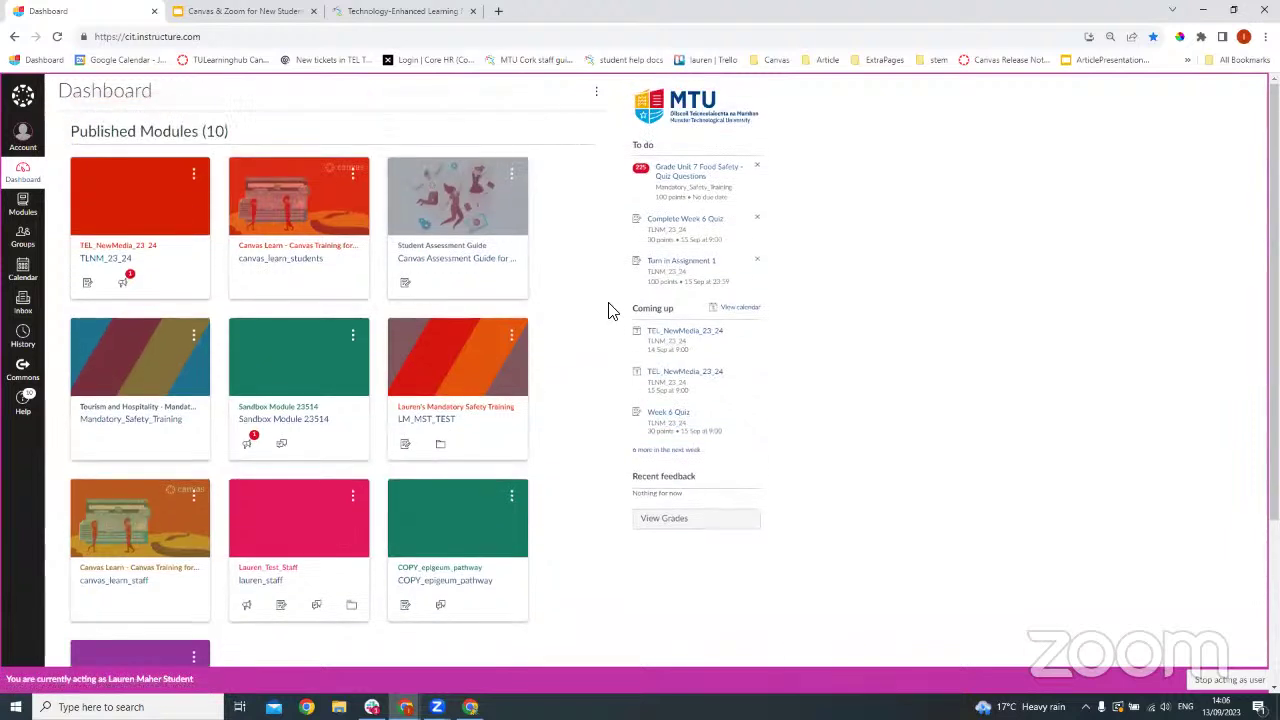
Open the calendar, then hide the Munster Technological University calendar and show it again
{"action": "left_click", "coordinate": [23, 268]}
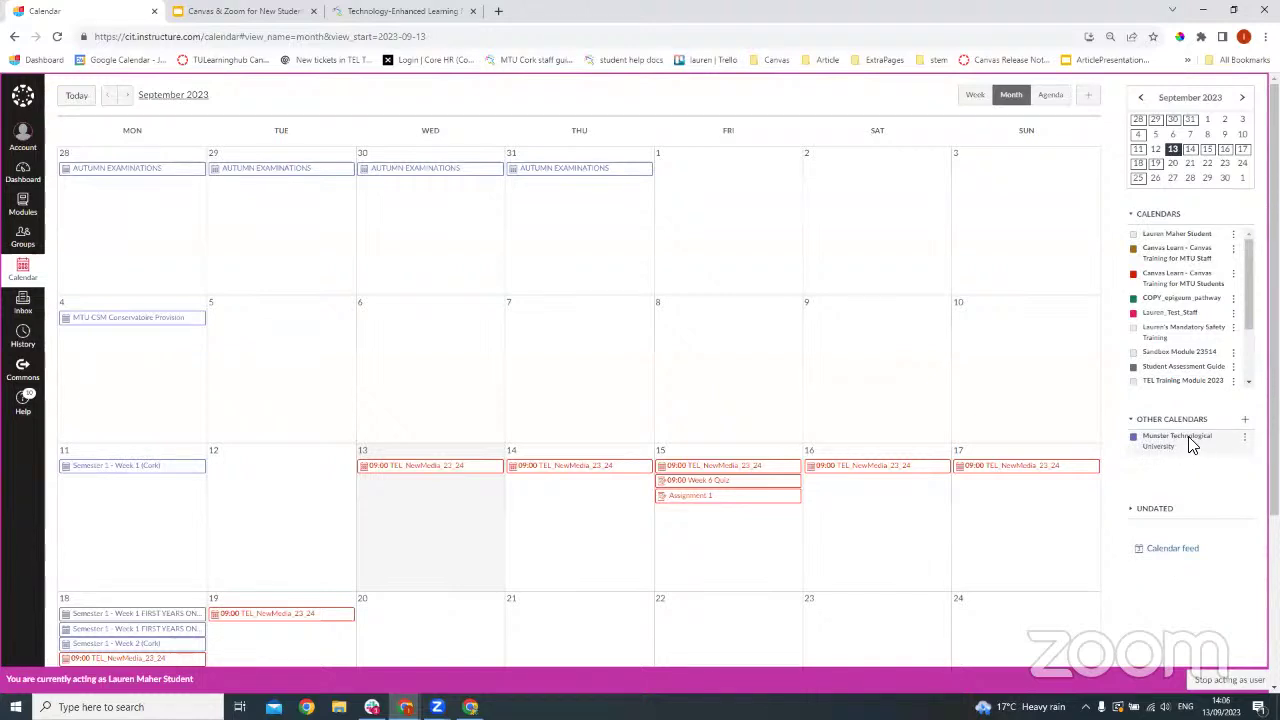
{"action": "left_click", "coordinate": [1134, 441]}
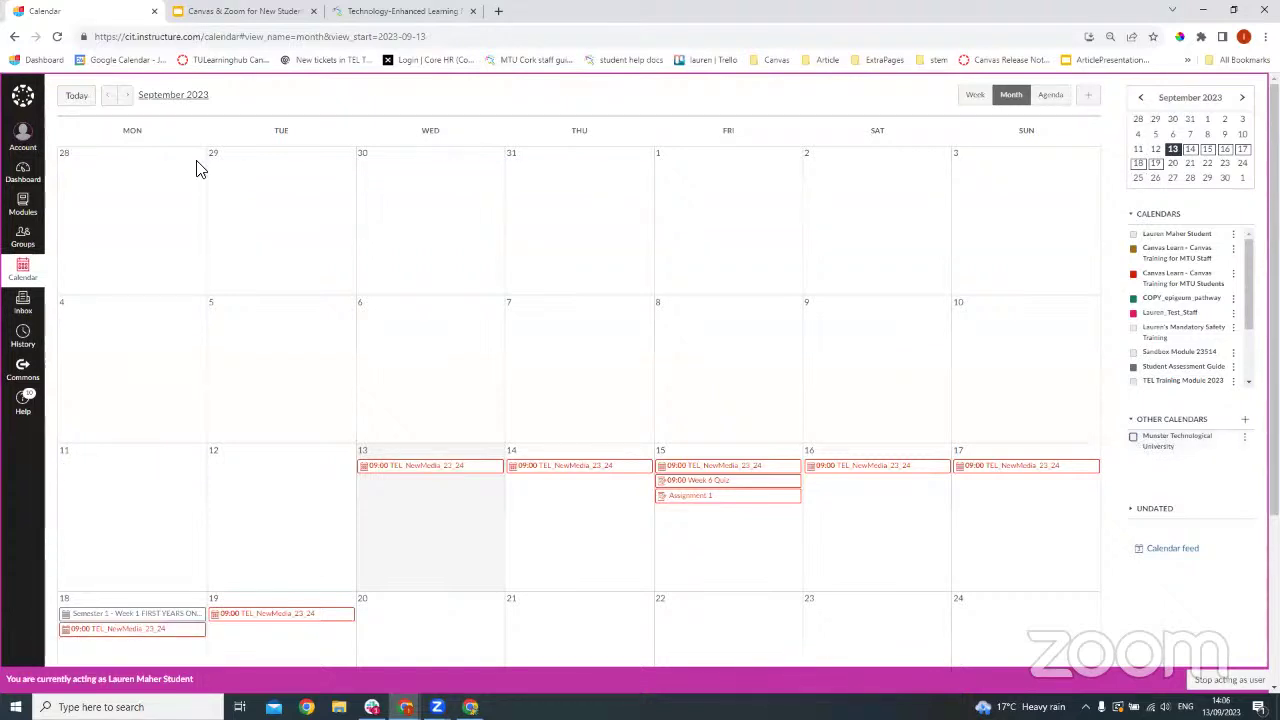
{"action": "left_click", "coordinate": [1134, 441]}
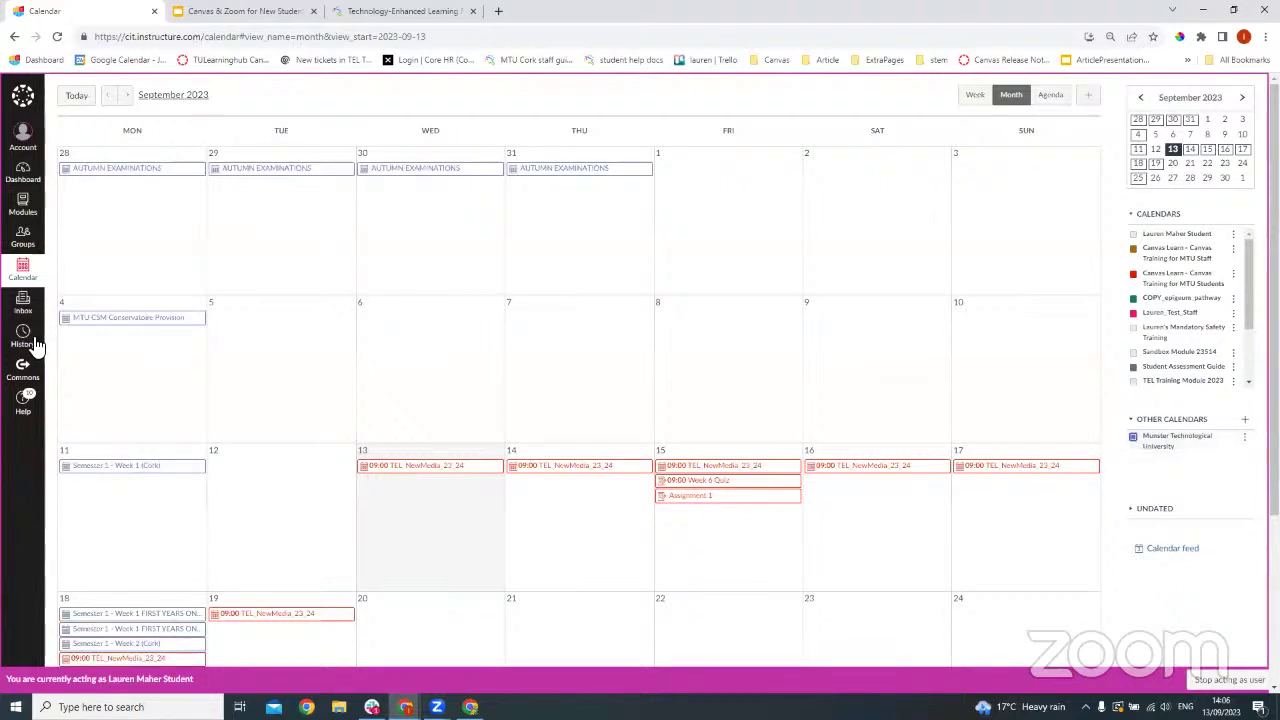
Look through the events of the whole September 2023 month view
{"action": "scroll", "coordinate": [125, 470], "scroll_direction": "down", "scroll_amount": 1}
{"action": "scroll", "coordinate": [125, 410], "scroll_direction": "down", "scroll_amount": 3}
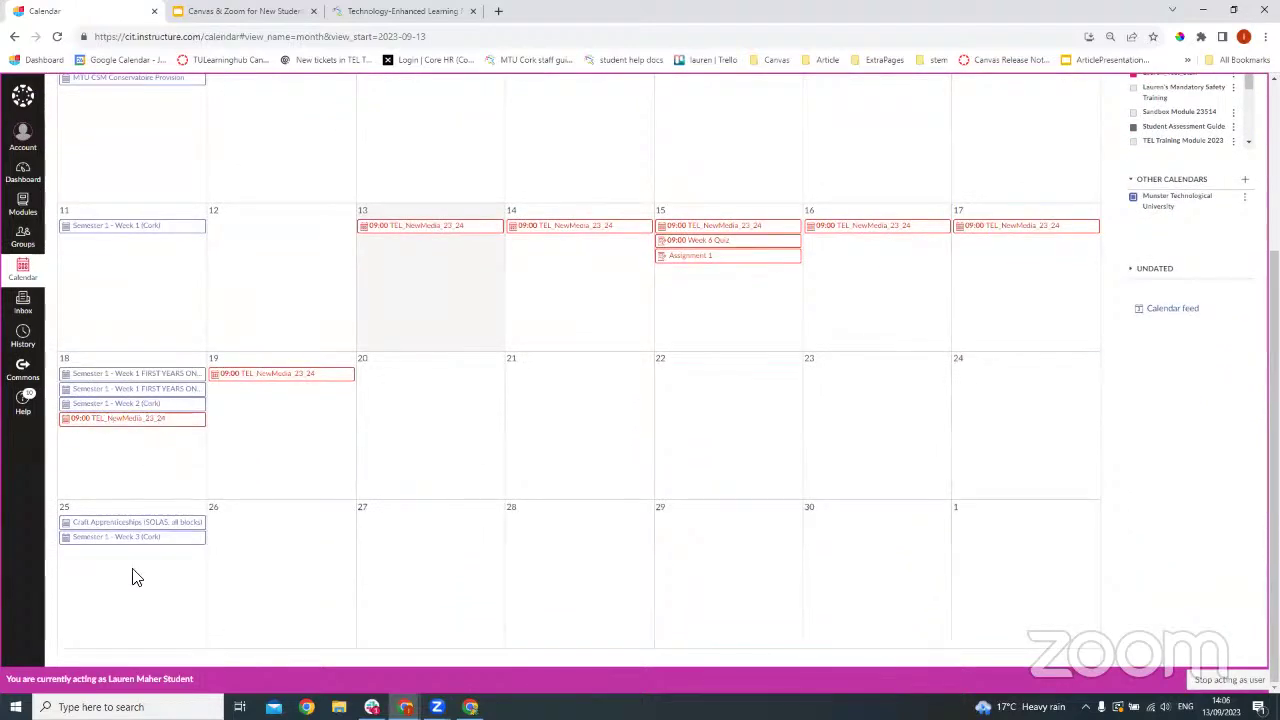
{"action": "scroll", "coordinate": [140, 370], "scroll_direction": "up", "scroll_amount": 3}
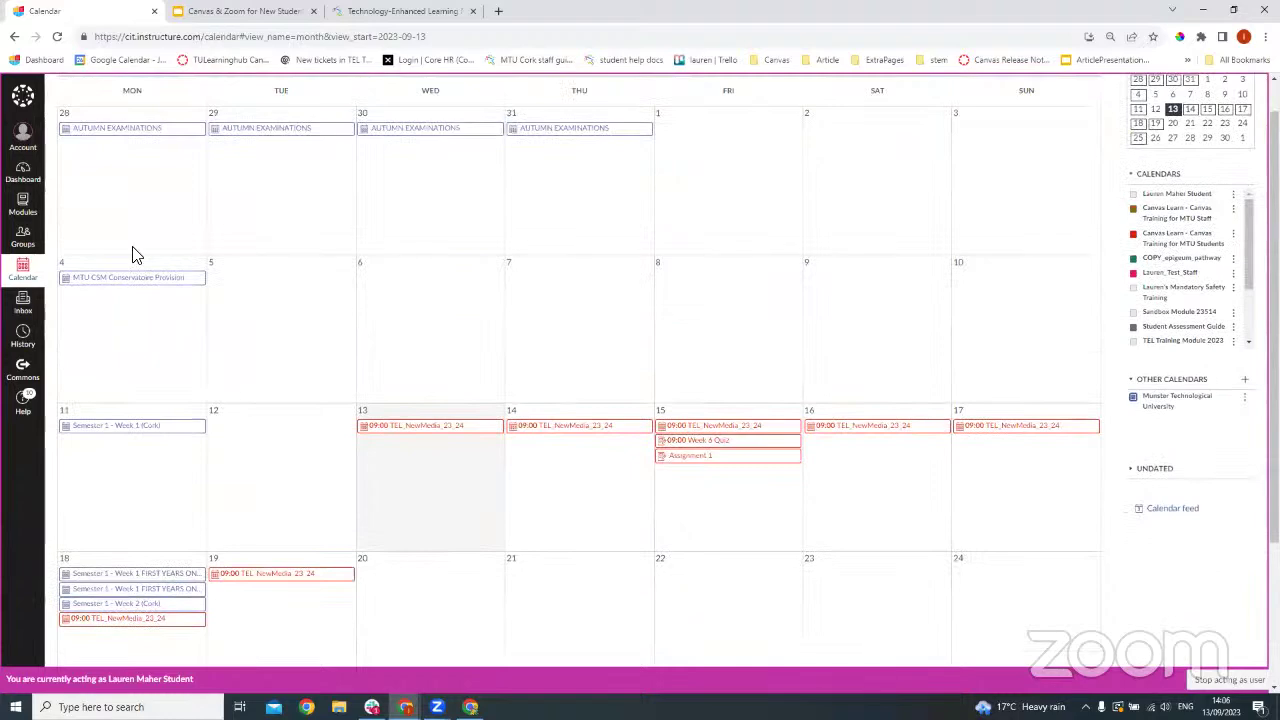
{"action": "scroll", "coordinate": [120, 517], "scroll_direction": "down", "scroll_amount": 2}
{"action": "scroll", "coordinate": [120, 517], "scroll_direction": "up", "scroll_amount": 2}
{"action": "scroll", "coordinate": [200, 190], "scroll_direction": "up", "scroll_amount": 1}
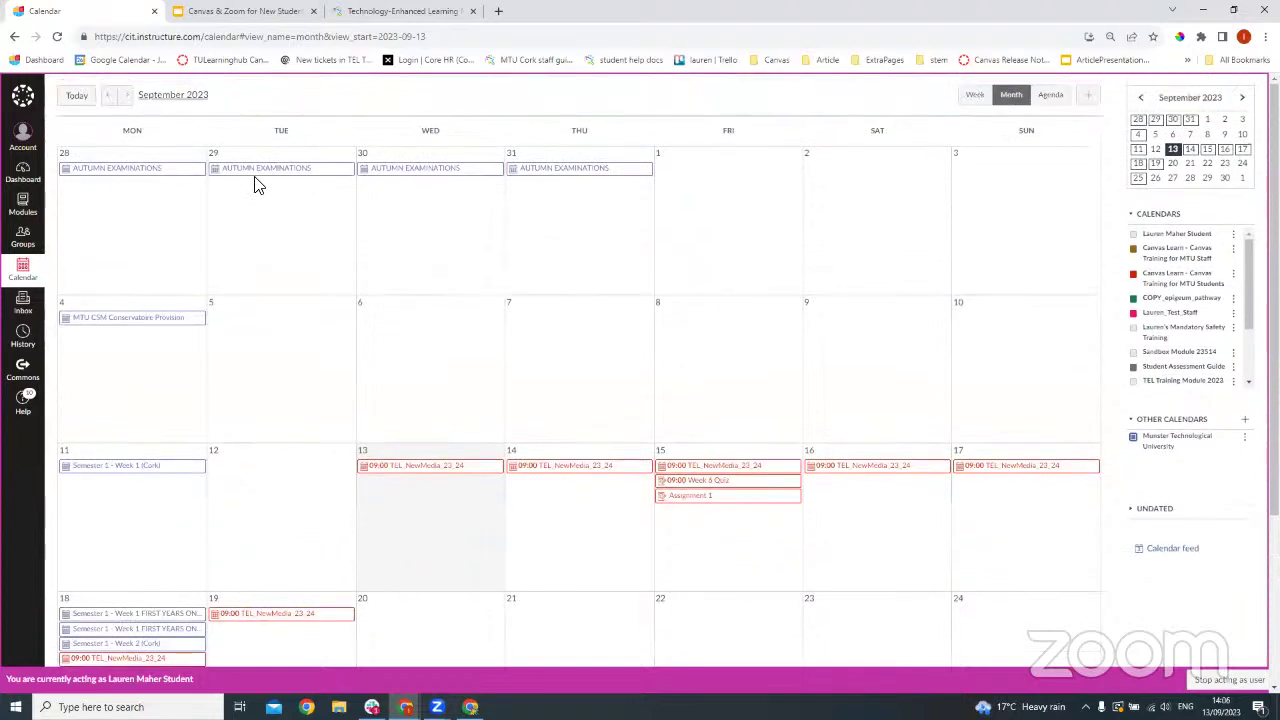
Browse the calendar ahead to November 2023 and go back to September 2023
{"action": "left_click", "coordinate": [126, 96]}
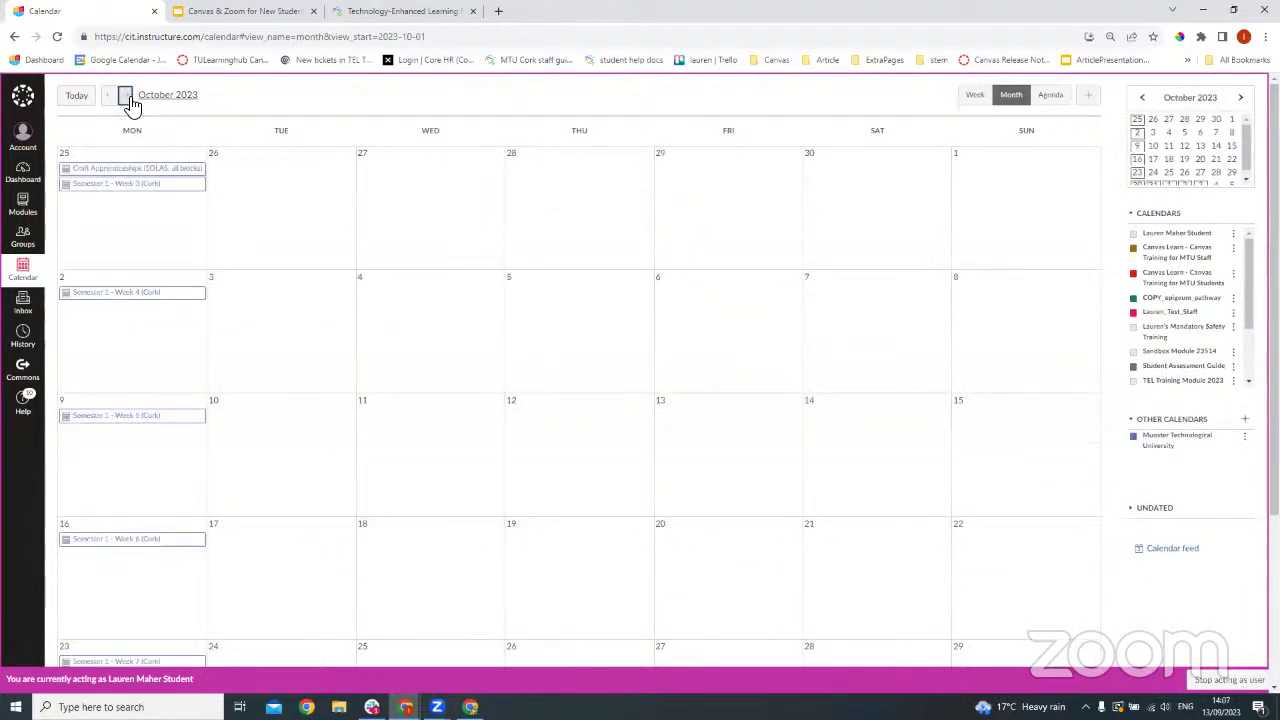
{"action": "left_click", "coordinate": [127, 99]}
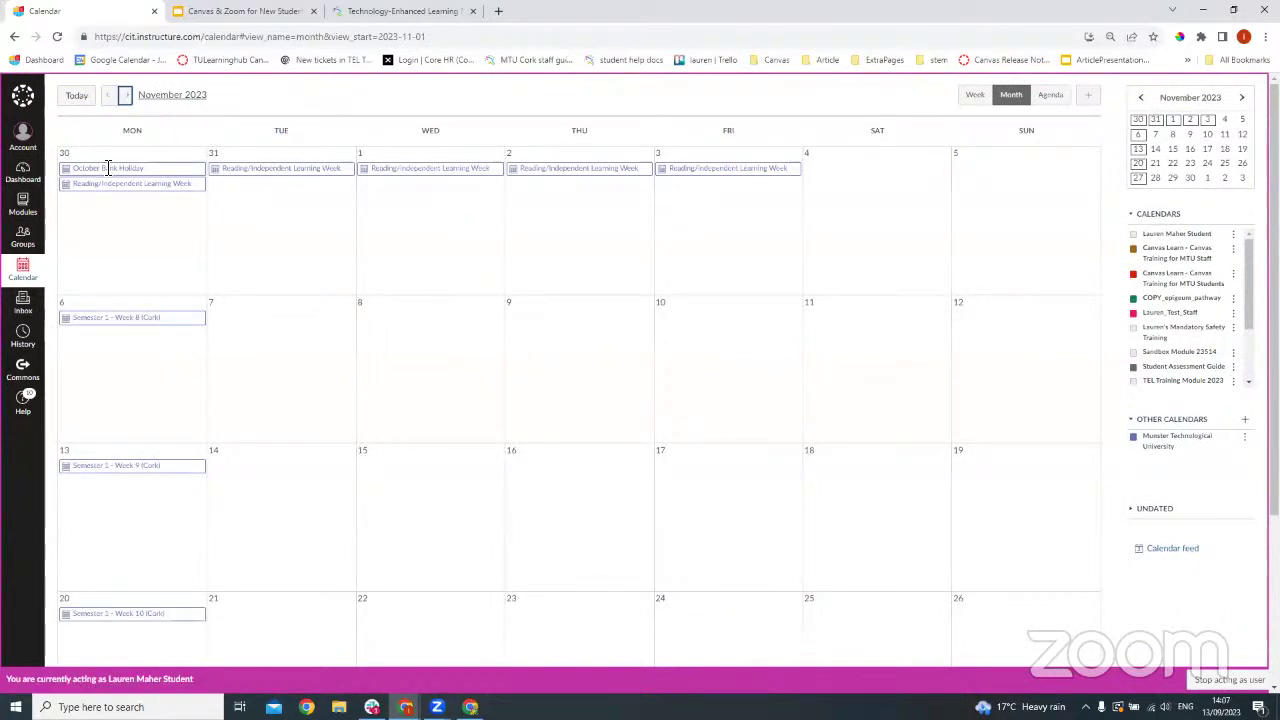
{"action": "left_click", "coordinate": [108, 98]}
{"action": "left_click", "coordinate": [108, 100]}
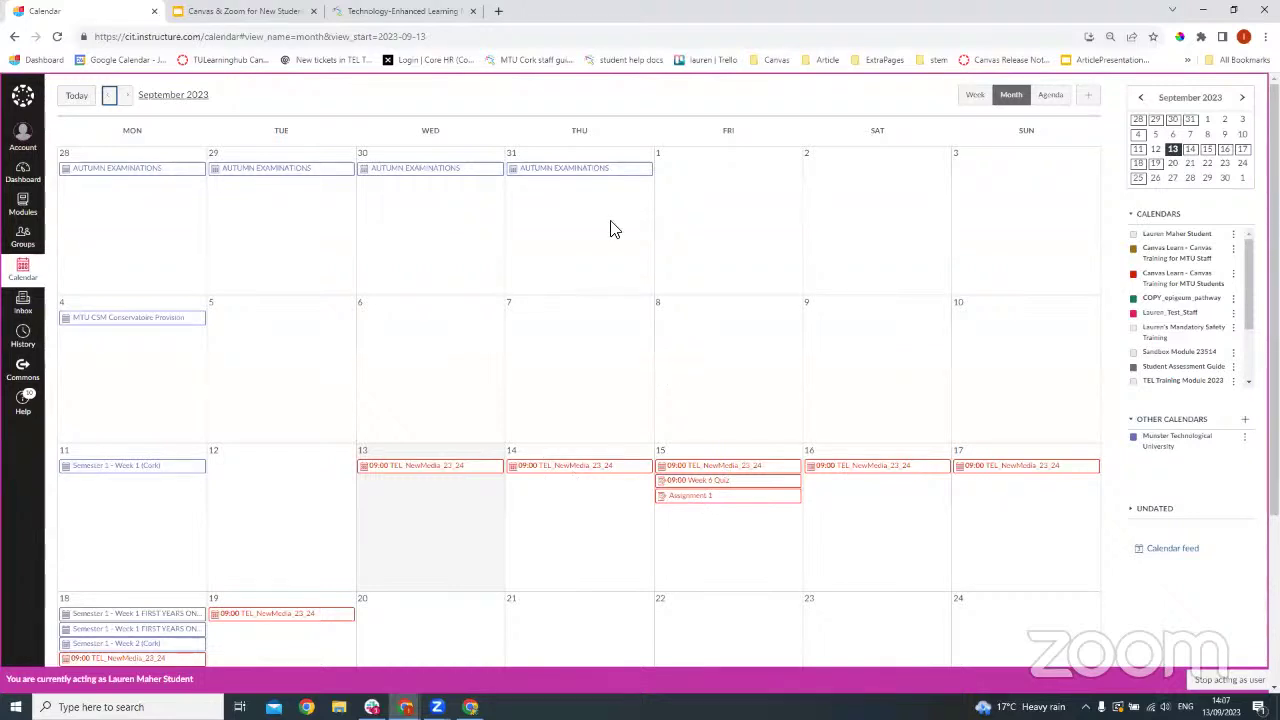
Show further calendars, including the student's own, the mandatory safety training ones, TEL Training Module 2023 and test 2
{"action": "left_click", "coordinate": [1134, 234]}
{"action": "left_click", "coordinate": [1134, 330]}
{"action": "scroll", "coordinate": [1137, 358], "scroll_direction": "down", "scroll_amount": 1}
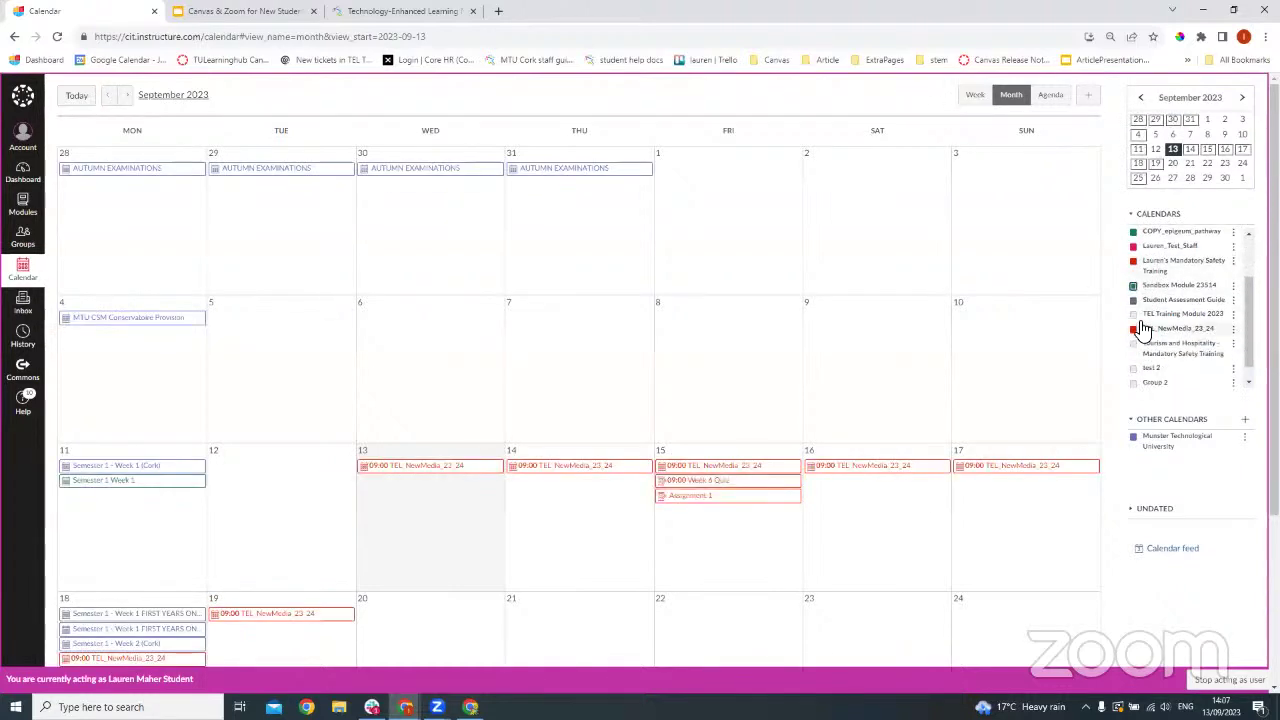
{"action": "left_click", "coordinate": [1135, 315]}
{"action": "left_click", "coordinate": [1135, 345]}
{"action": "left_click", "coordinate": [1134, 370]}
{"action": "scroll", "coordinate": [1141, 388], "scroll_direction": "up", "scroll_amount": 2}
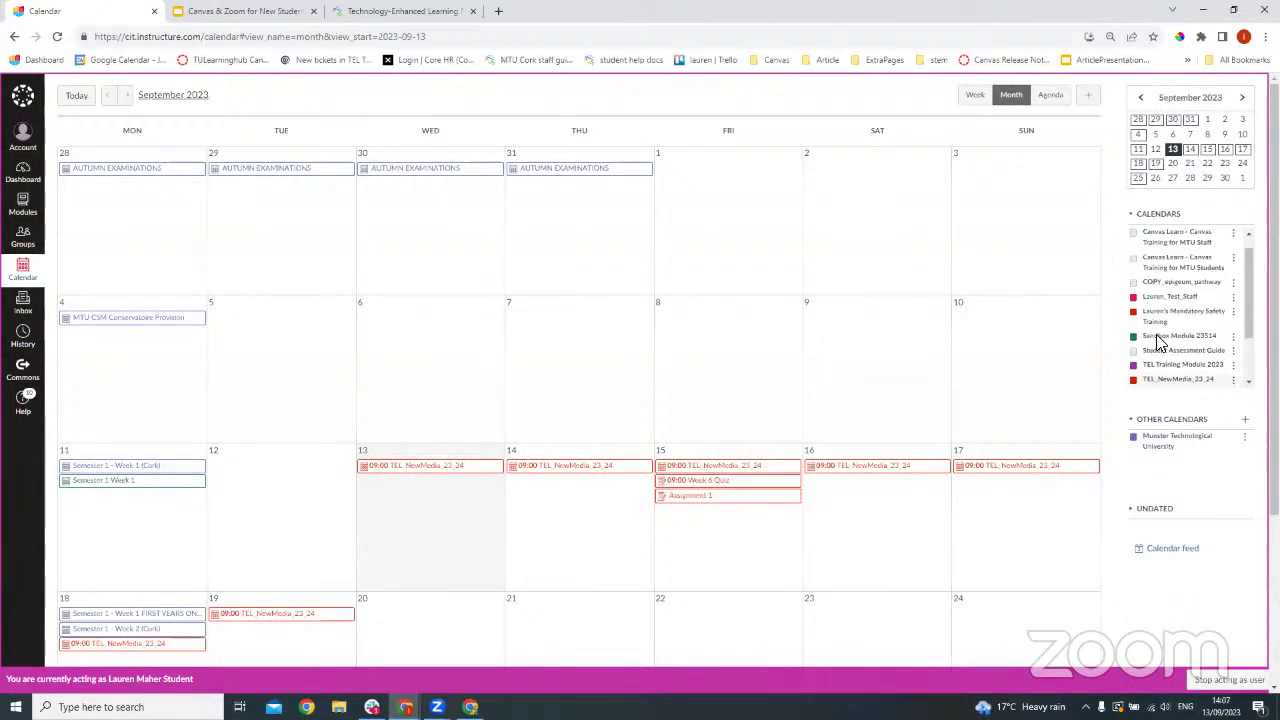
Show the Student Assessment Guide calendar and toggle the Canvas Learn, COPY_epigeum_pathway and test staff module calendars
{"action": "left_click", "coordinate": [1135, 368]}
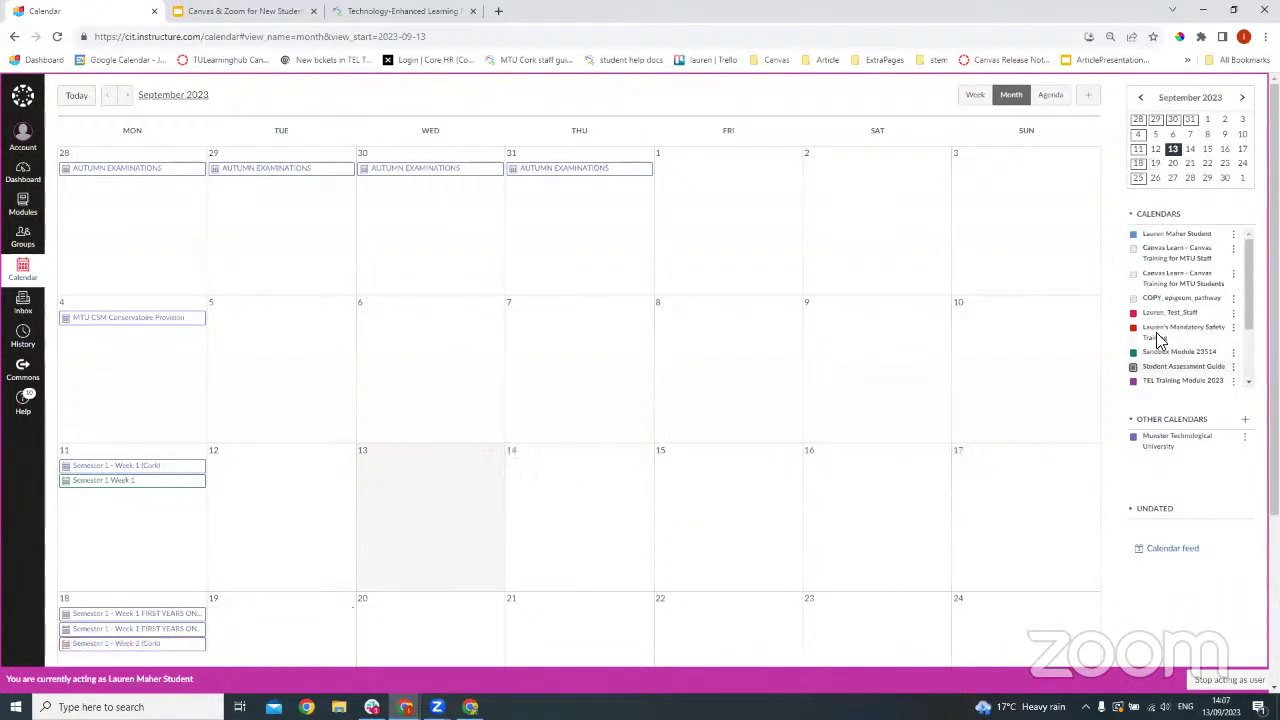
{"action": "left_click", "coordinate": [1135, 278]}
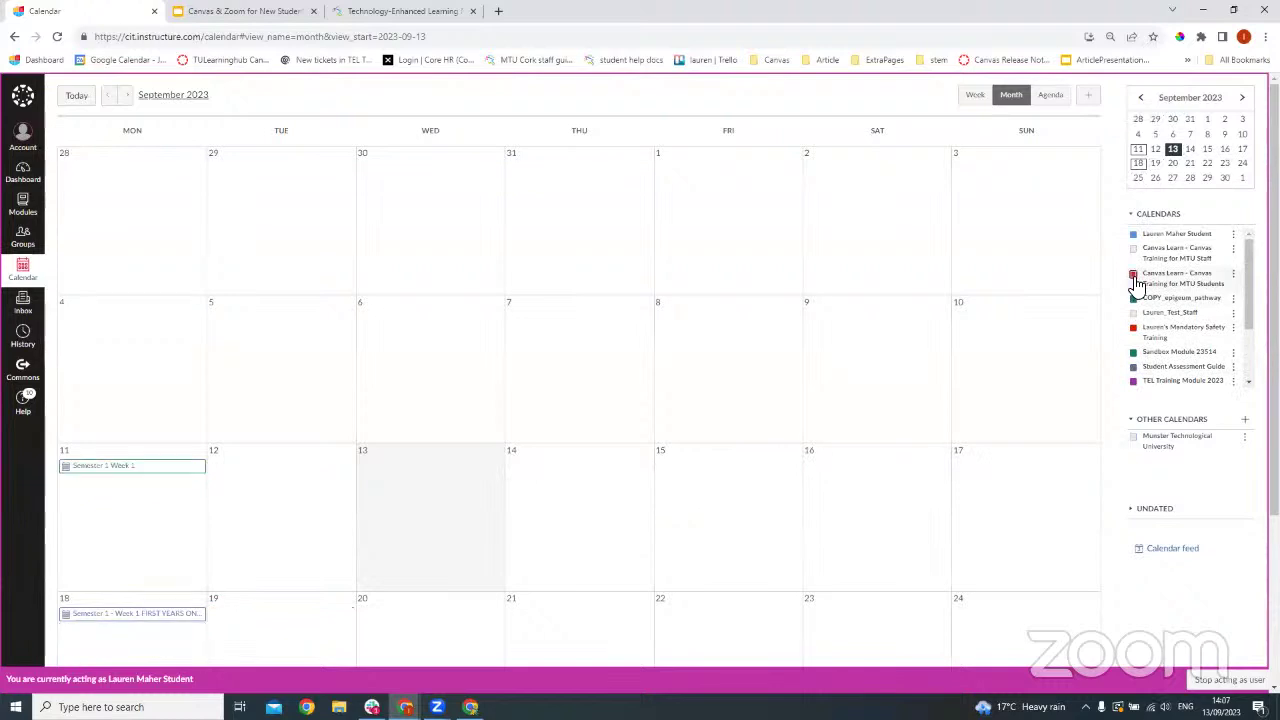
{"action": "left_click", "coordinate": [1134, 277]}
{"action": "left_click", "coordinate": [1134, 300]}
{"action": "left_click", "coordinate": [1134, 252]}
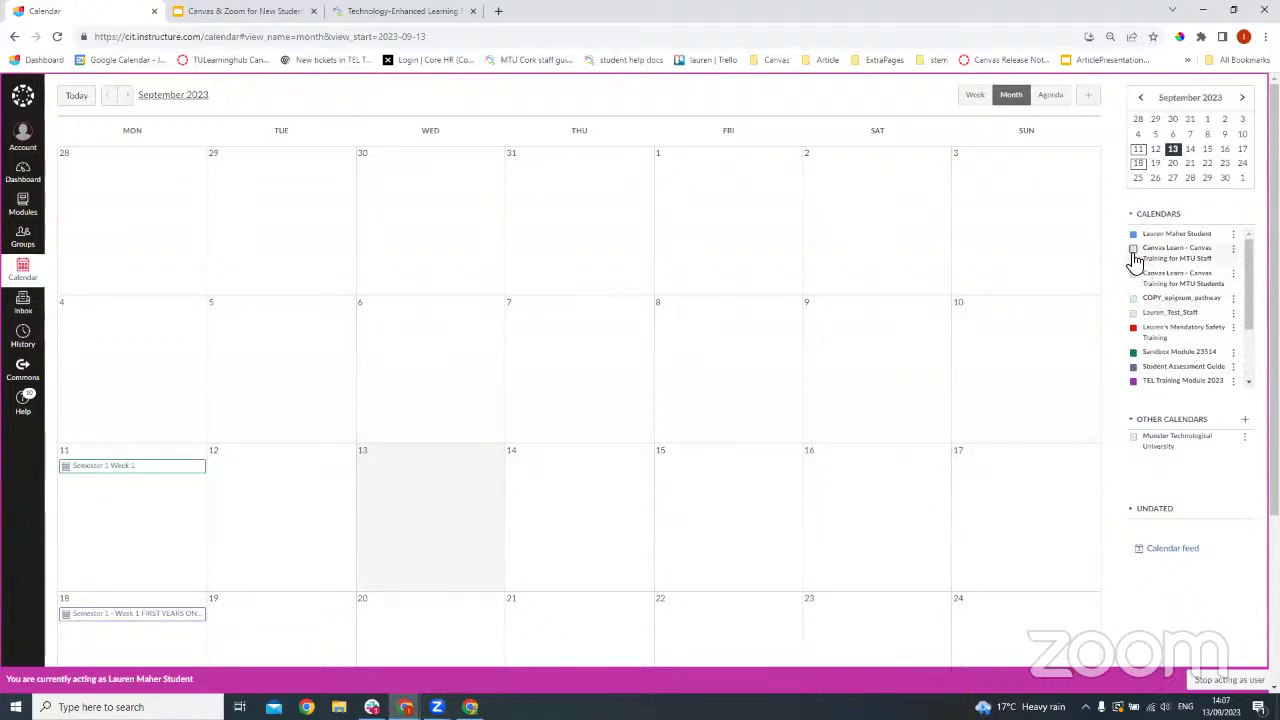
{"action": "left_click", "coordinate": [1133, 313]}
{"action": "left_click", "coordinate": [1135, 299]}
{"action": "scroll", "coordinate": [1138, 290], "scroll_direction": "down", "scroll_amount": 2}
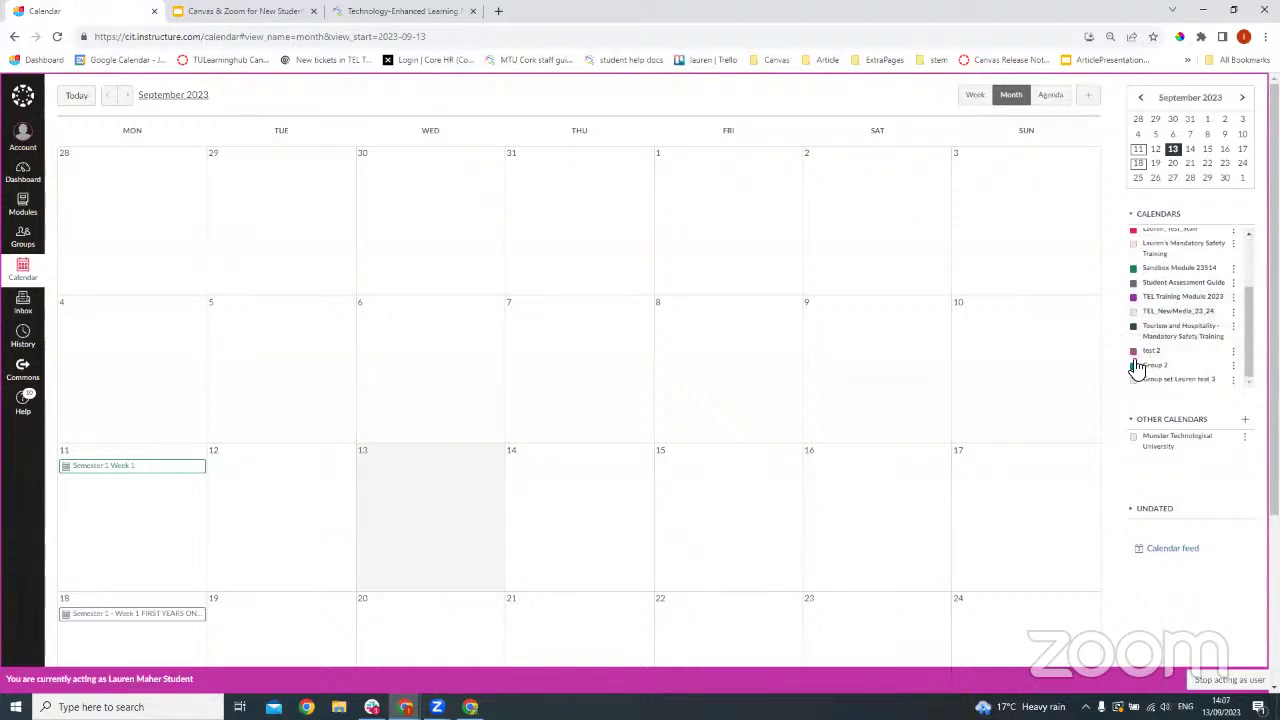
{"action": "scroll", "coordinate": [254, 386], "scroll_direction": "down", "scroll_amount": 2}
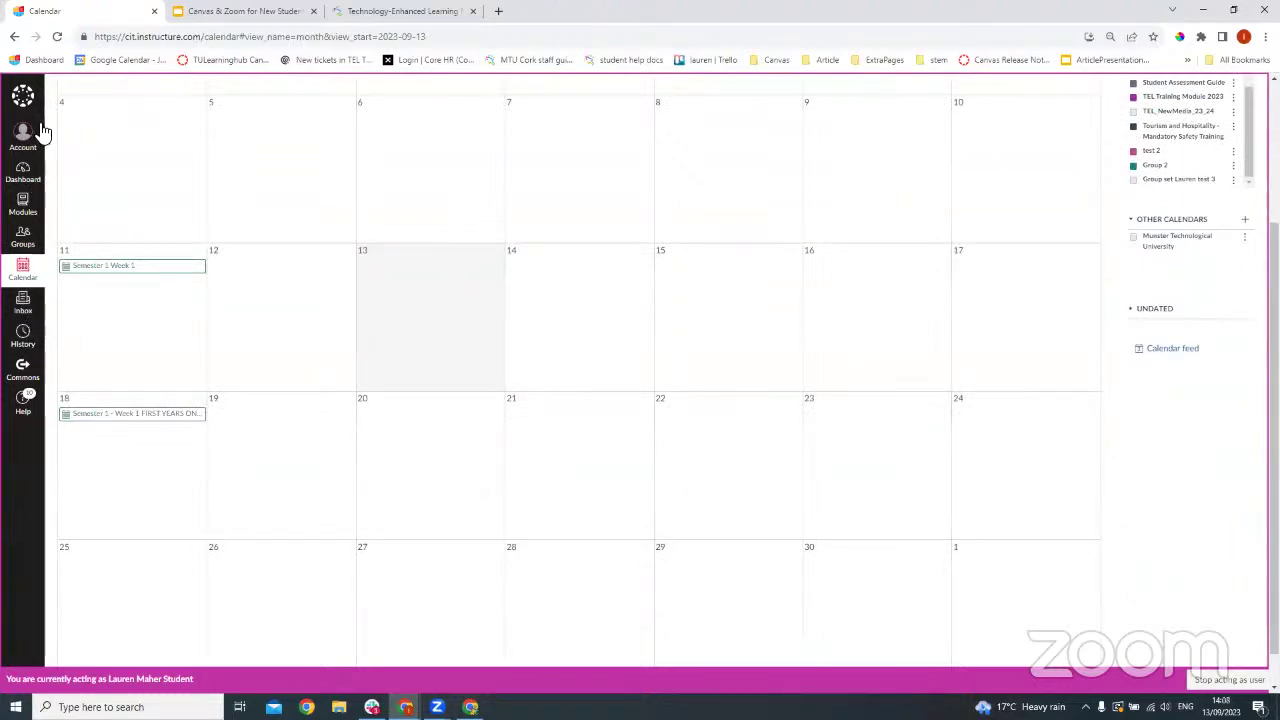
Open the inbox, inspect a new message's module and recipient options, and close it unsent before returning to the dashboard
{"action": "left_click", "coordinate": [25, 305]}
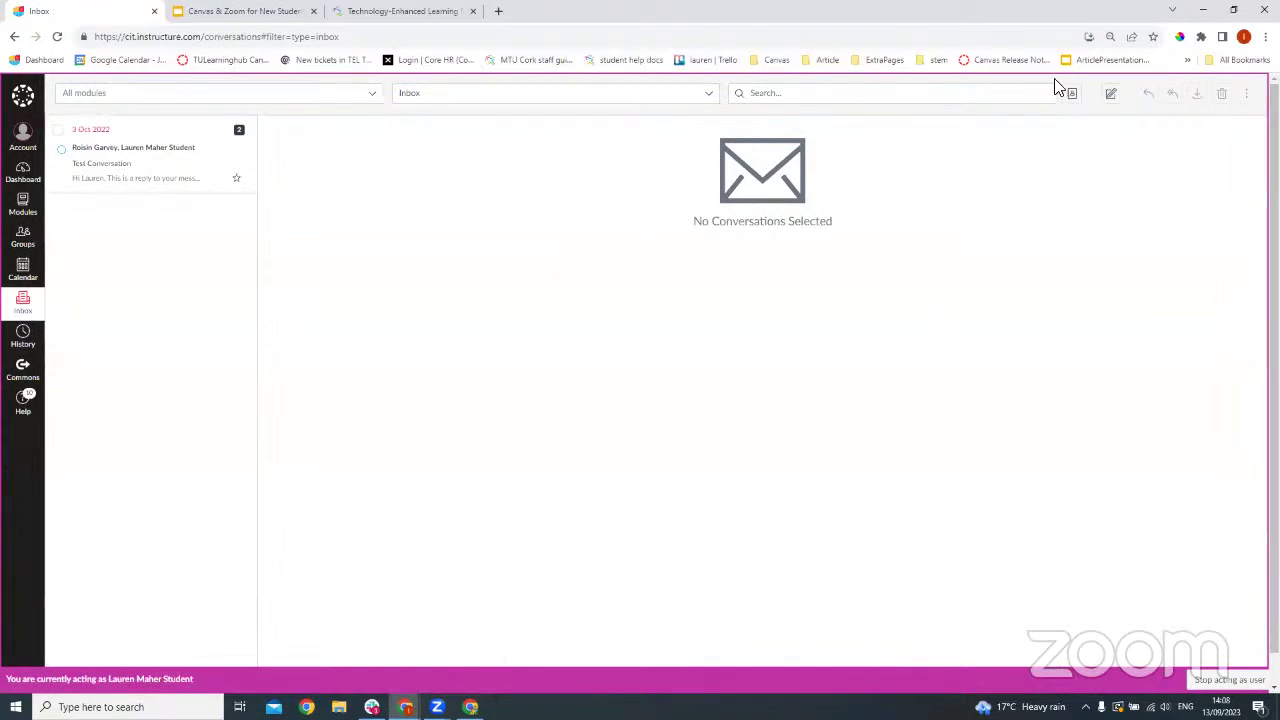
{"action": "left_click", "coordinate": [1114, 96]}
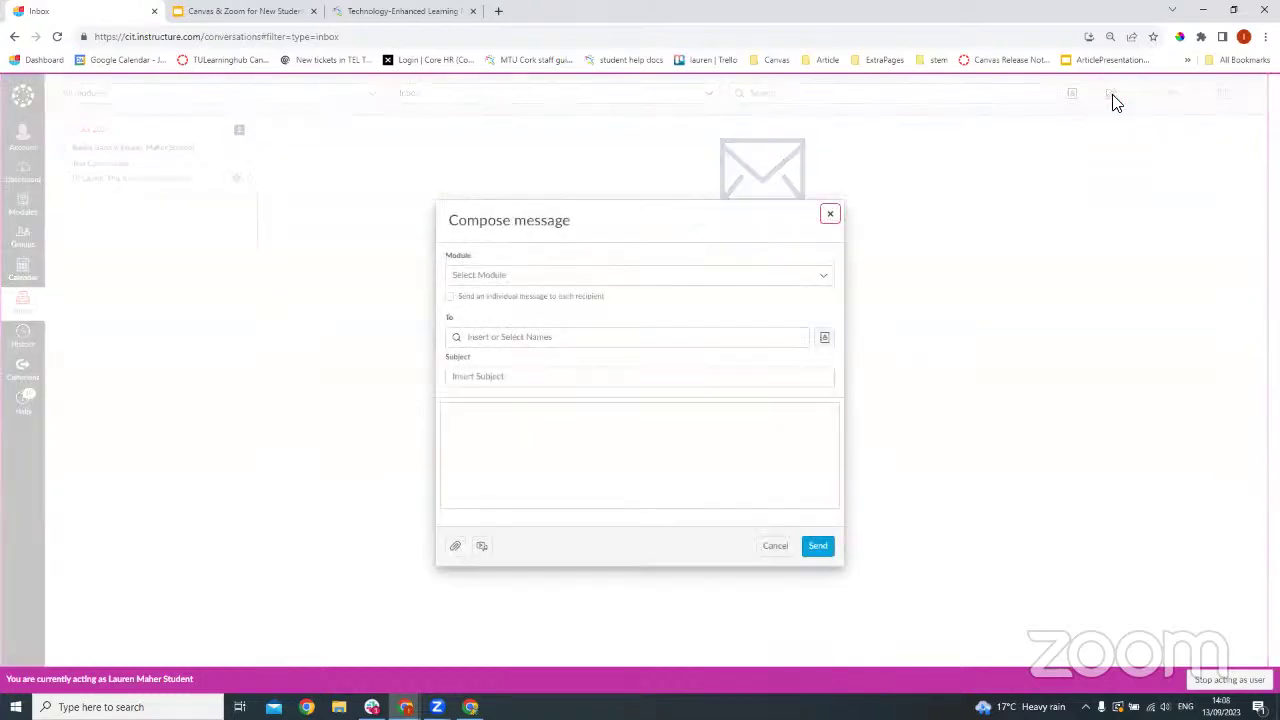
{"action": "left_click", "coordinate": [452, 424]}
{"action": "left_click", "coordinate": [556, 336]}
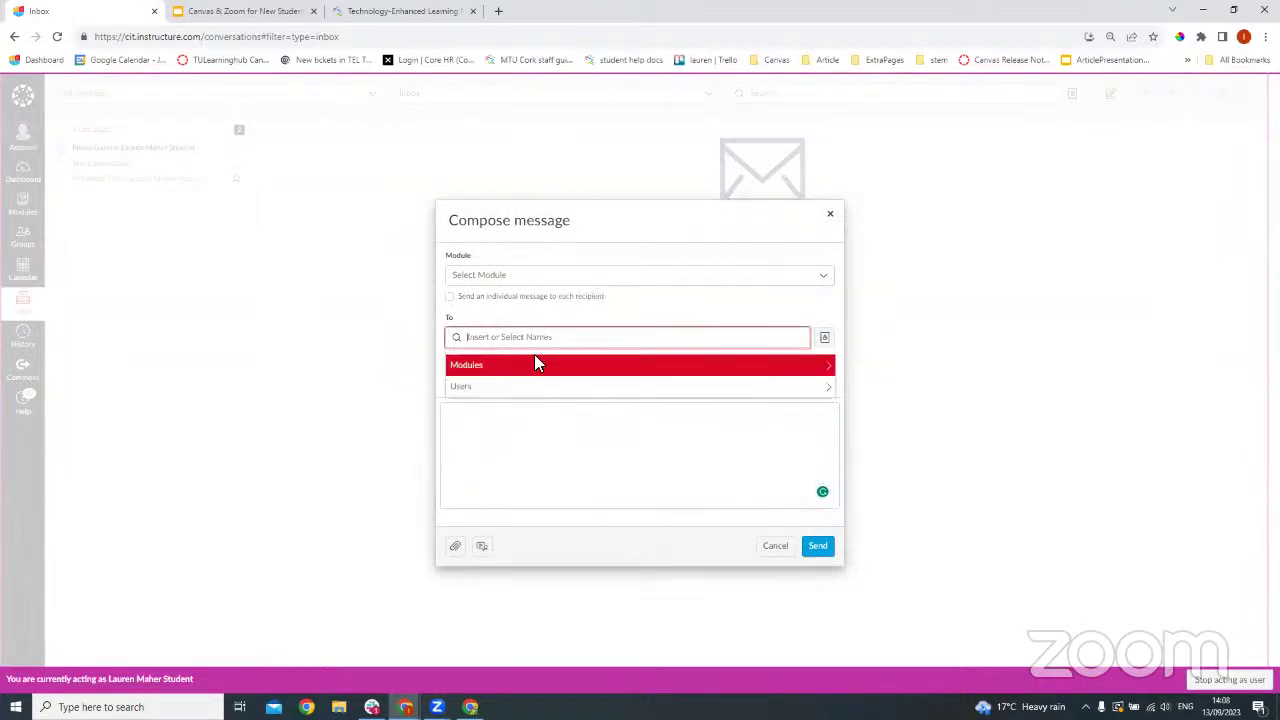
{"action": "left_click", "coordinate": [540, 274]}
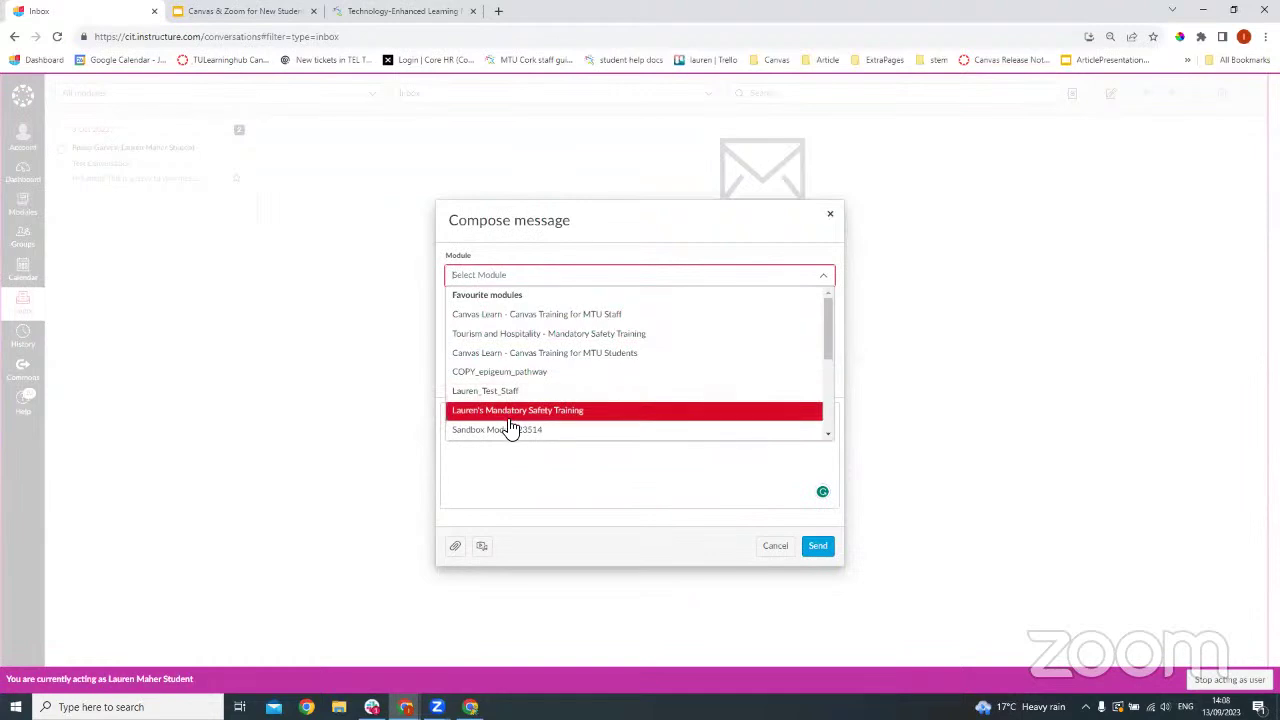
{"action": "left_click", "coordinate": [707, 240]}
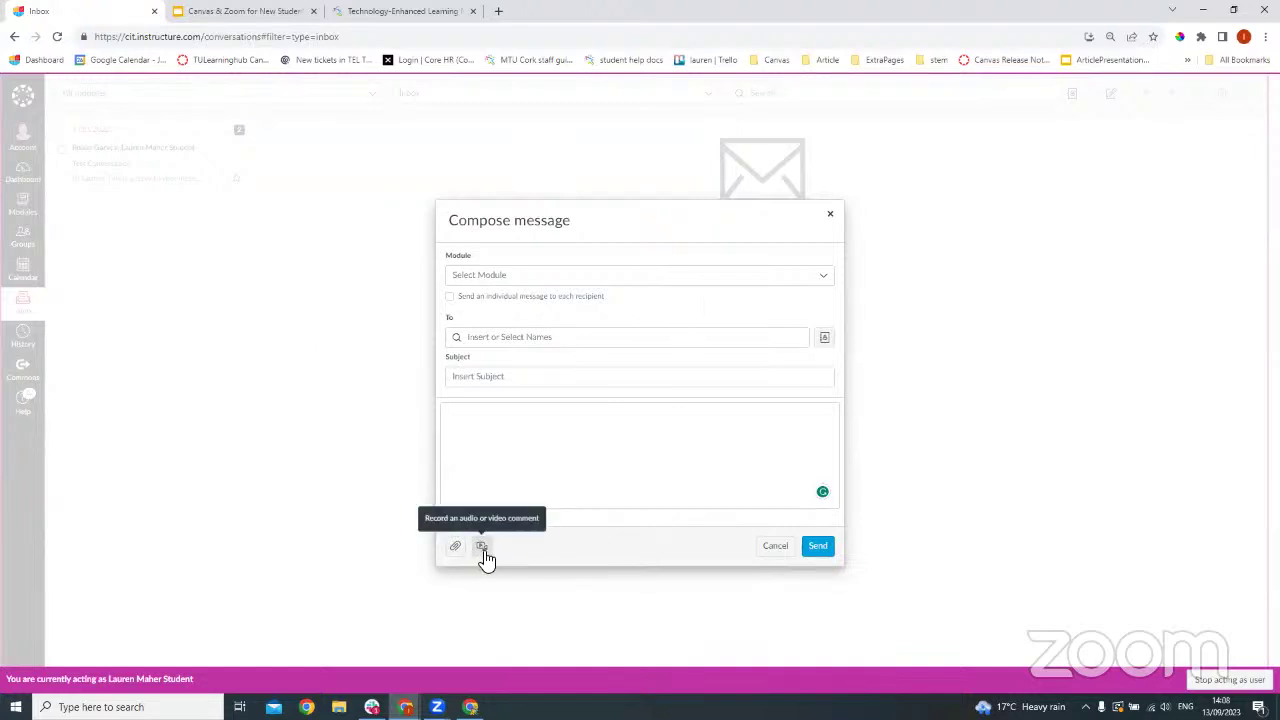
{"action": "left_click", "coordinate": [830, 216]}
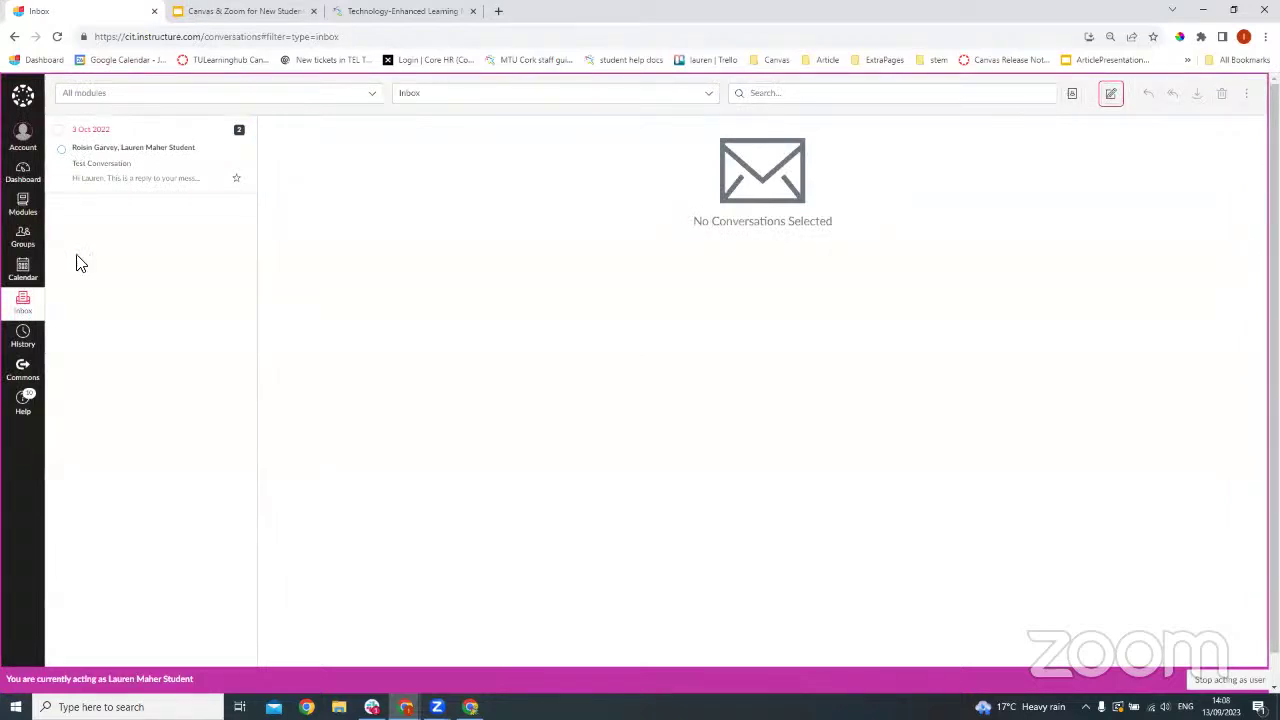
{"action": "left_click", "coordinate": [25, 182]}
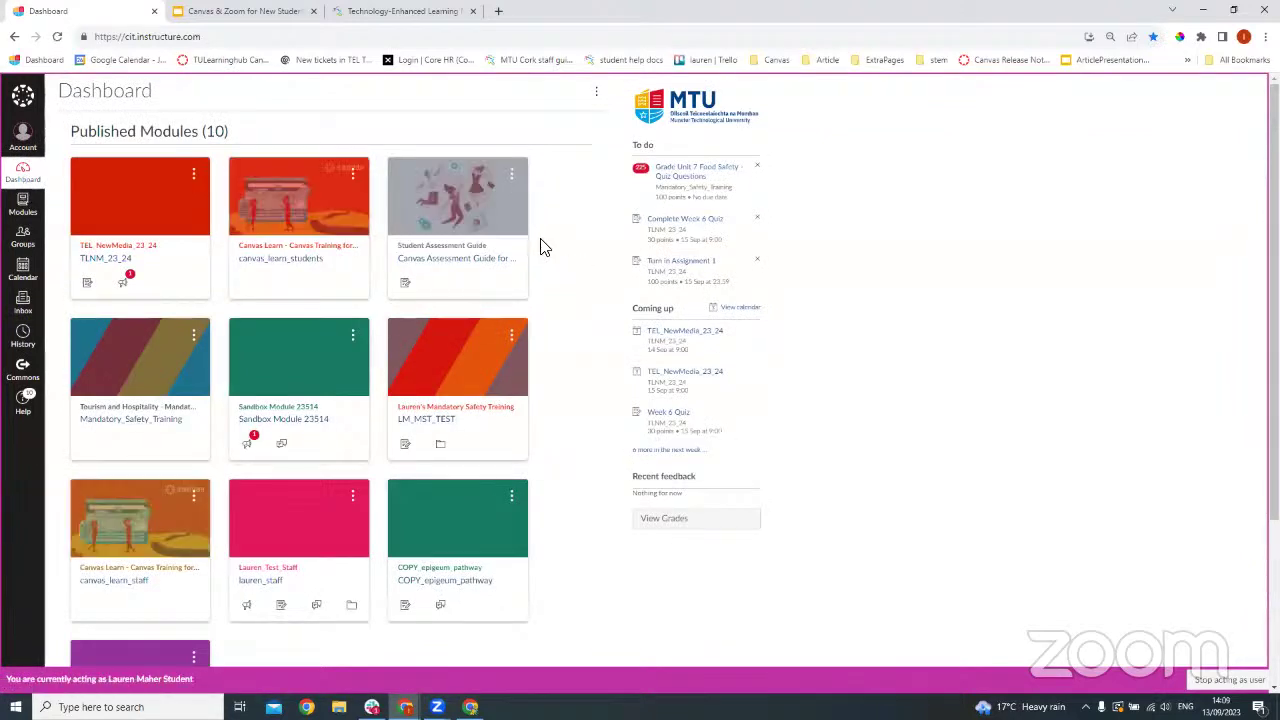
Open the account's notification settings and set the Due Date email notification to Notify immediately
{"action": "left_click", "coordinate": [25, 134]}
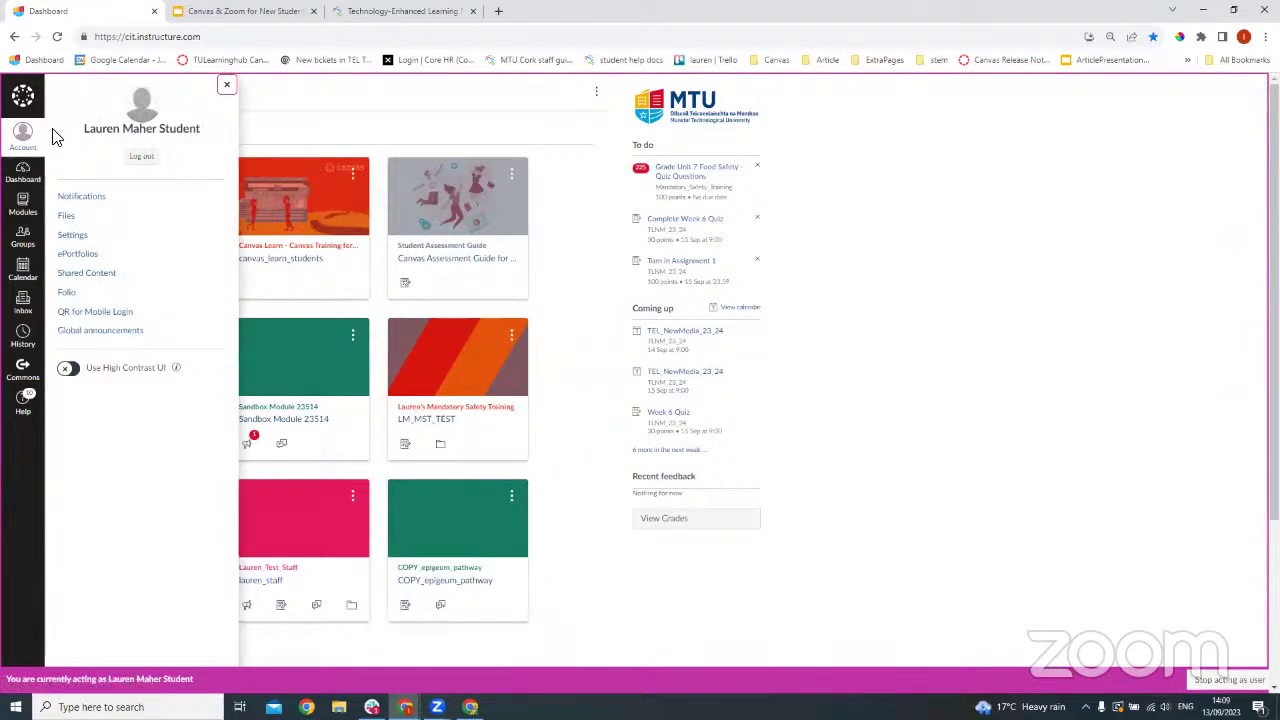
{"action": "left_click", "coordinate": [81, 197]}
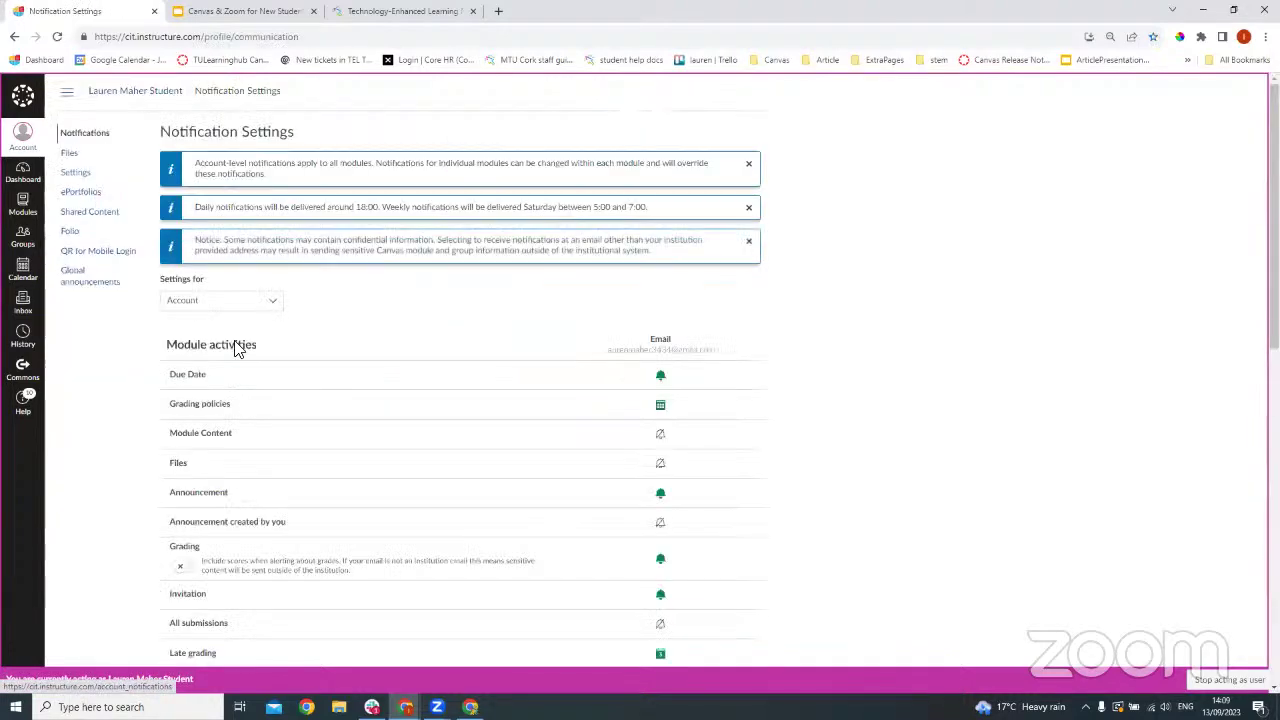
{"action": "scroll", "coordinate": [394, 289], "scroll_direction": "down", "scroll_amount": 2}
{"action": "scroll", "coordinate": [391, 289], "scroll_direction": "up", "scroll_amount": 1}
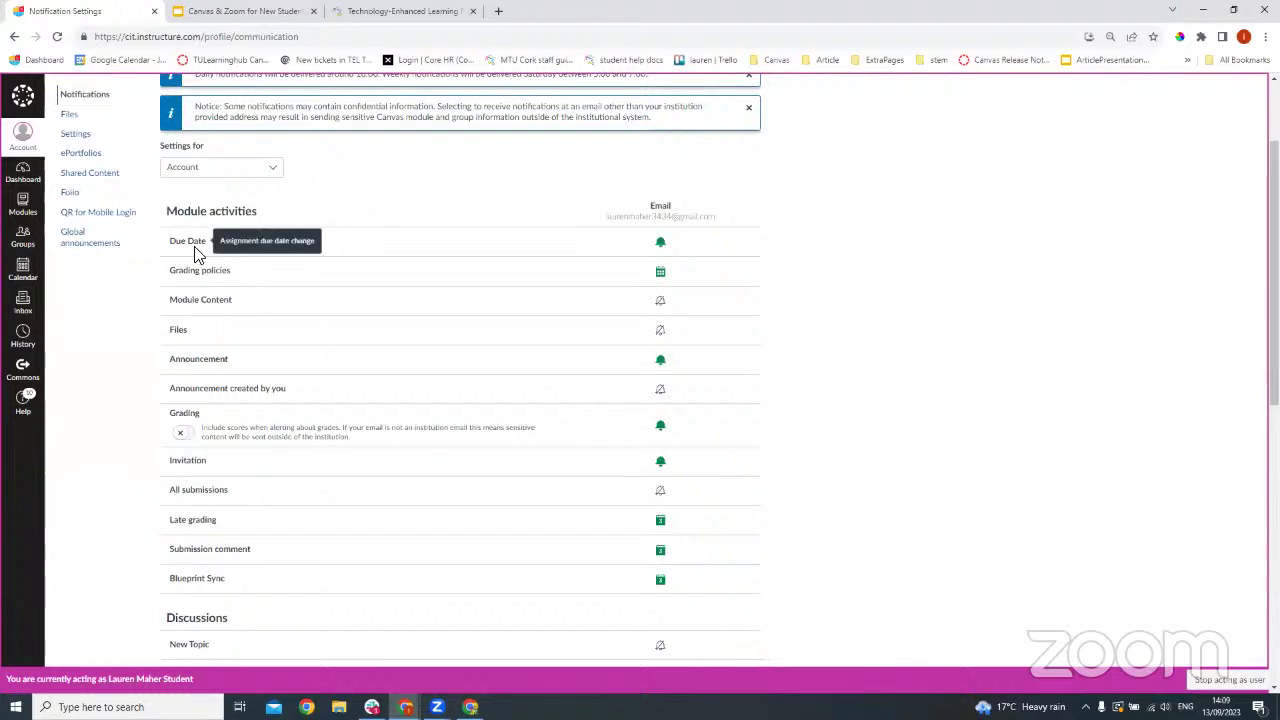
{"action": "left_click", "coordinate": [664, 246]}
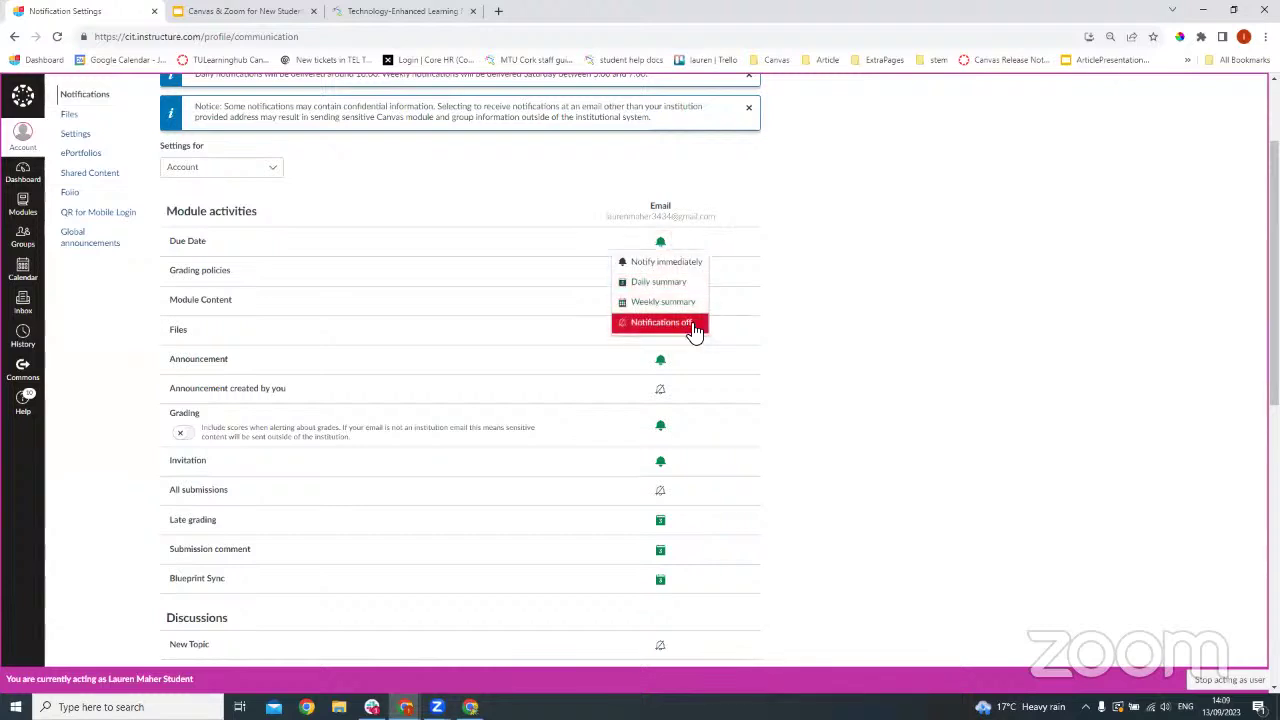
{"action": "left_click", "coordinate": [664, 262]}
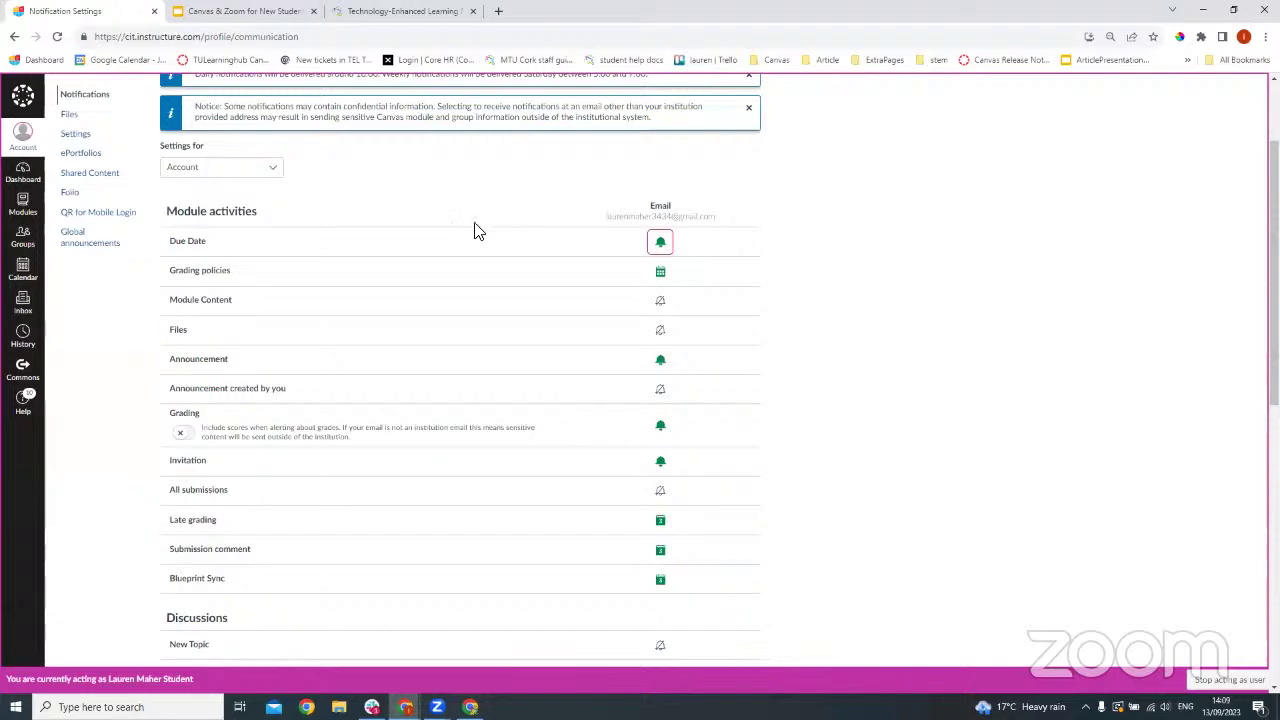
Show the notification settings for the Canvas Learn - Canvas Training for MTU Staff module and review its activities
{"action": "scroll", "coordinate": [343, 266], "scroll_direction": "down", "scroll_amount": 2}
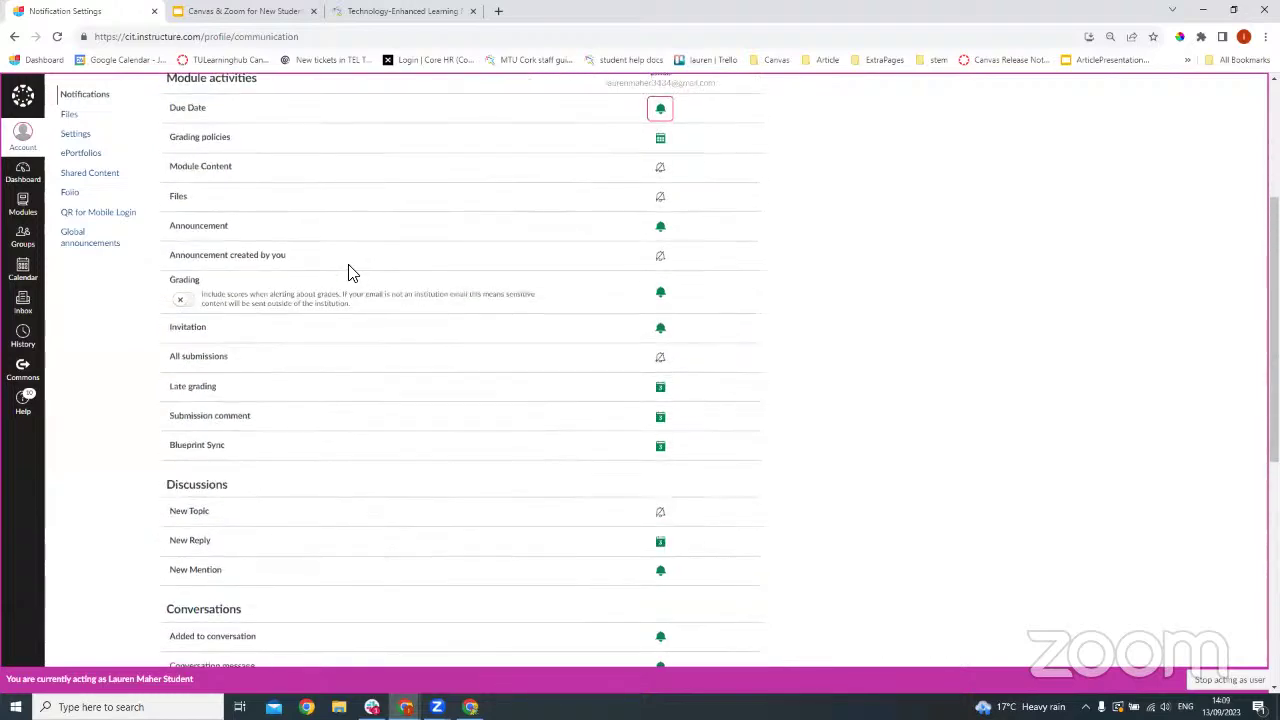
{"action": "scroll", "coordinate": [351, 271], "scroll_direction": "up", "scroll_amount": 3}
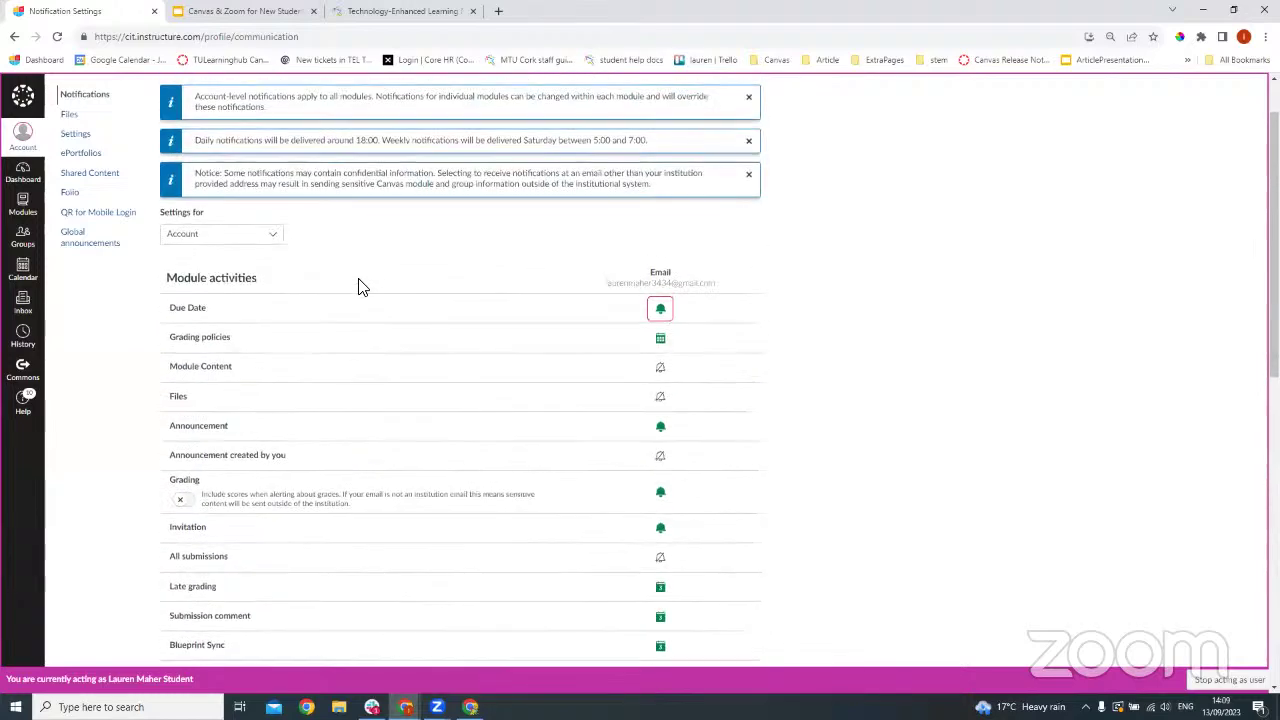
{"action": "left_click", "coordinate": [270, 240]}
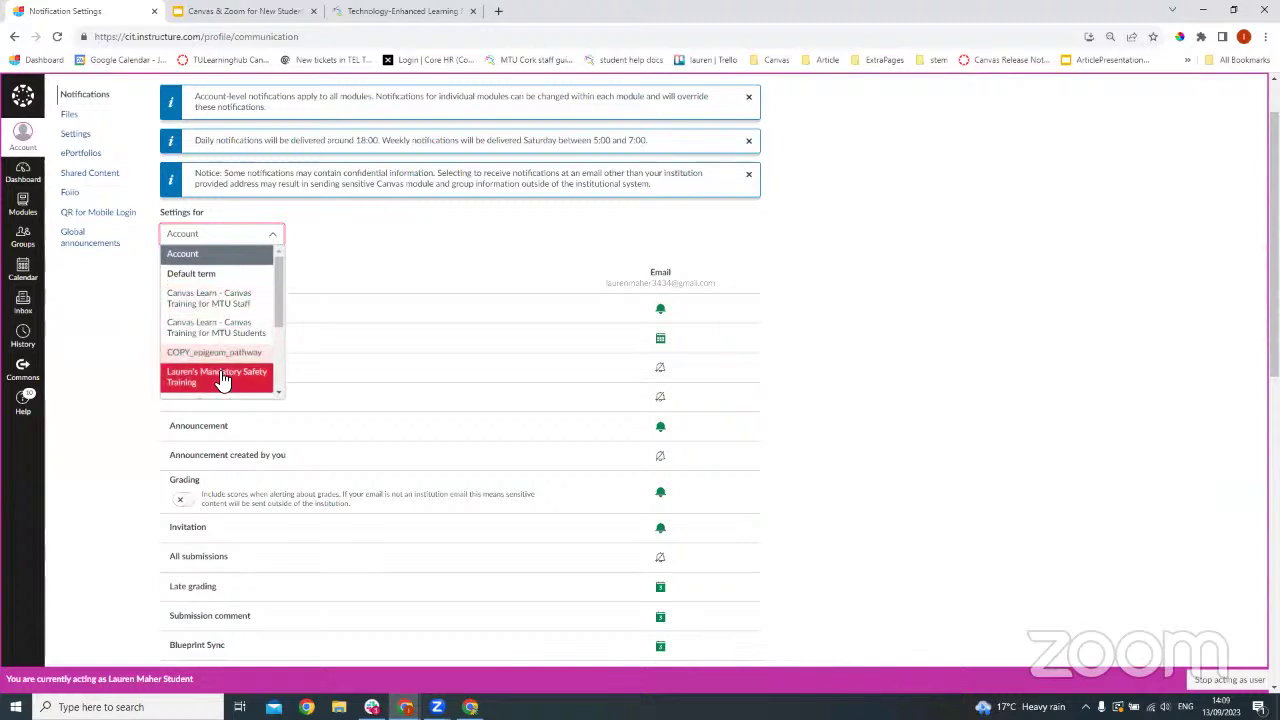
{"action": "left_click", "coordinate": [224, 305]}
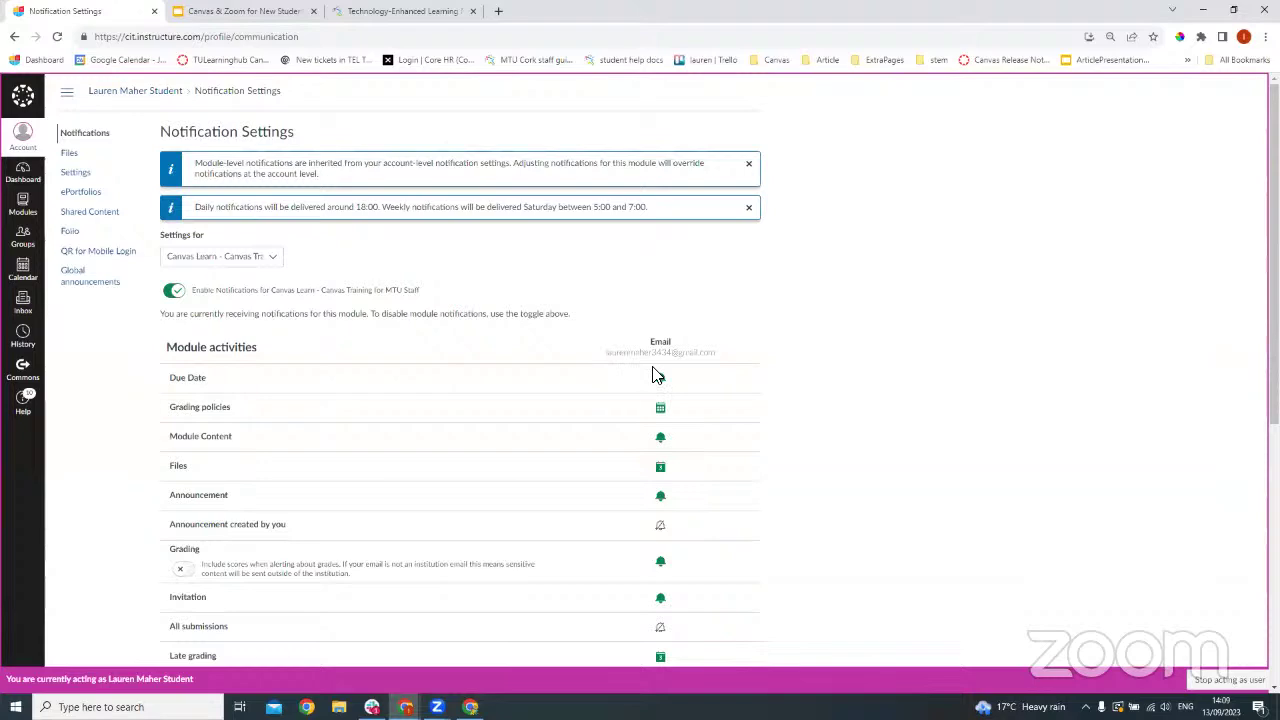
{"action": "scroll", "coordinate": [652, 380], "scroll_direction": "down", "scroll_amount": 1}
{"action": "scroll", "coordinate": [656, 388], "scroll_direction": "down", "scroll_amount": 1}
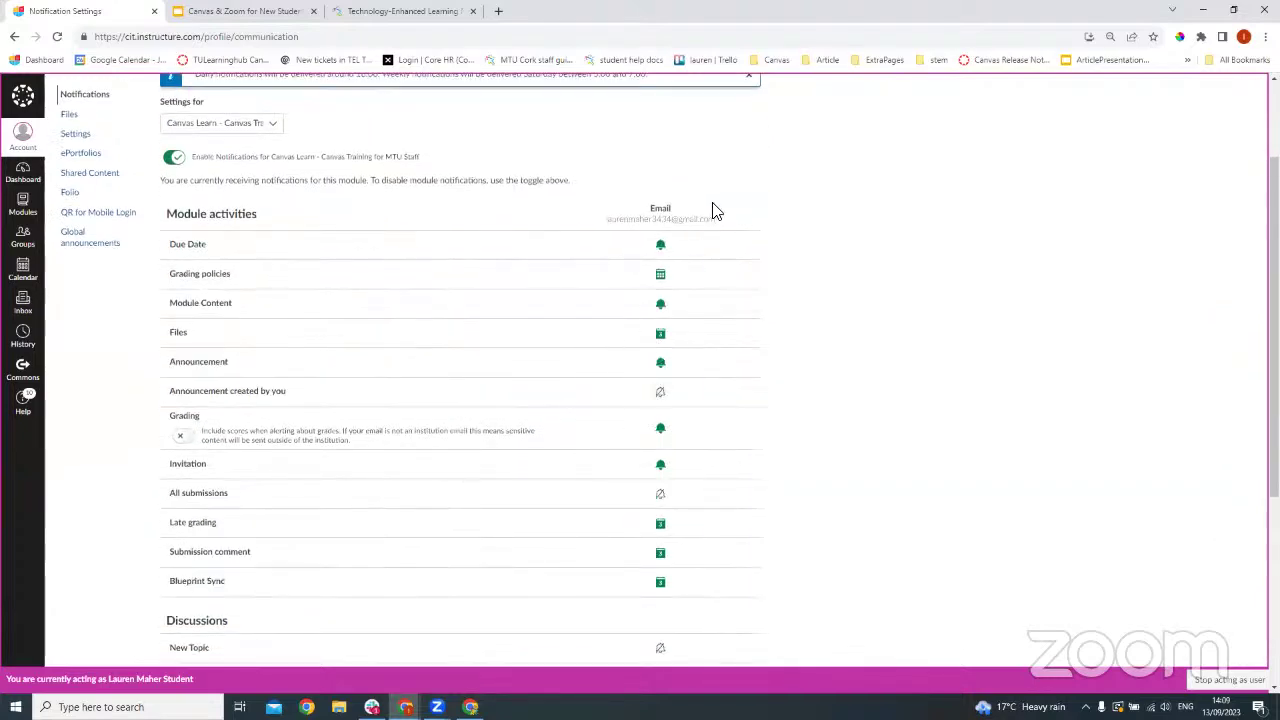
{"action": "scroll", "coordinate": [820, 205], "scroll_direction": "up", "scroll_amount": 2}
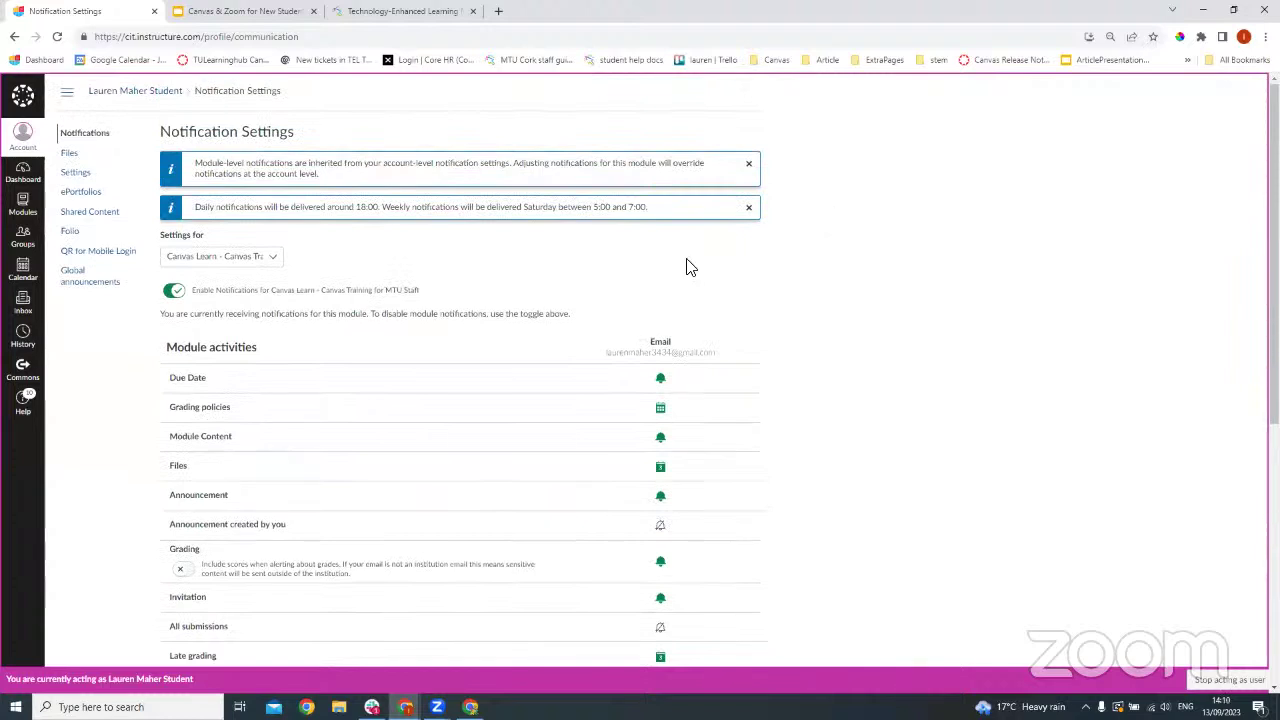
Open the TLNM_23_24 module from the dashboard, read the "Class this week is on Zoom" announcement and its file link, and return to the module home
{"action": "left_click", "coordinate": [24, 172]}
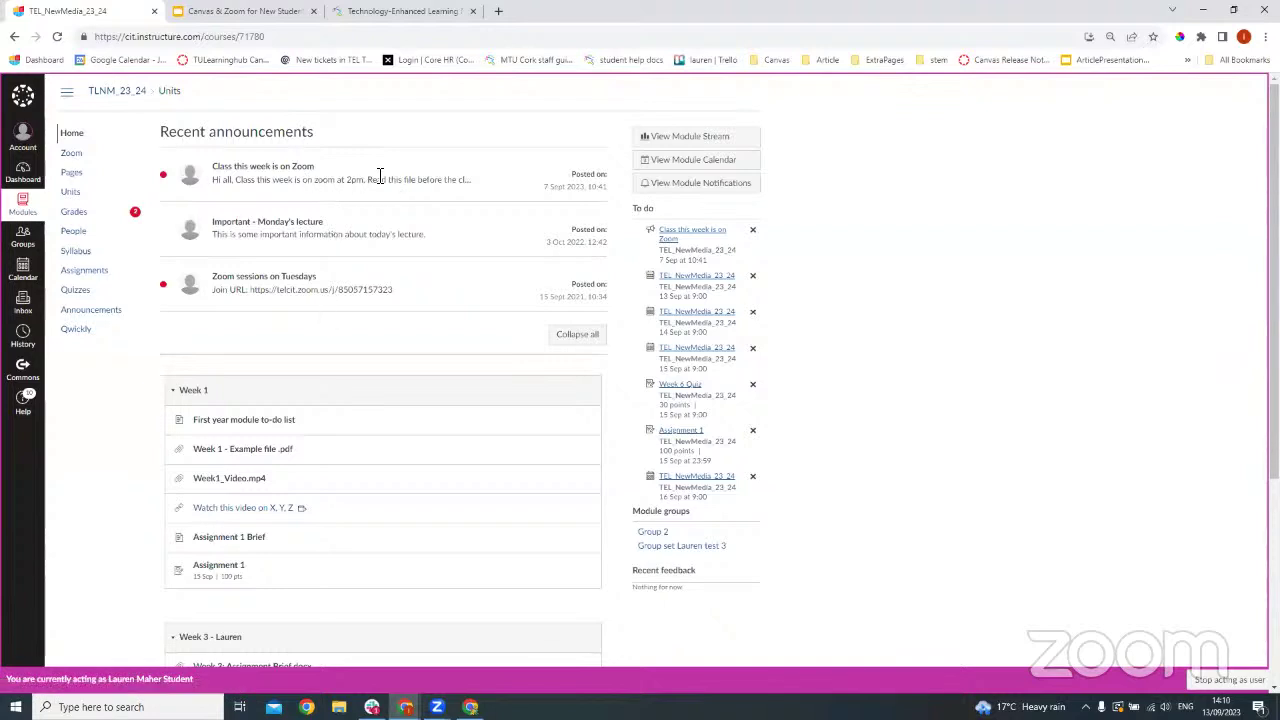
{"action": "left_click", "coordinate": [275, 173]}
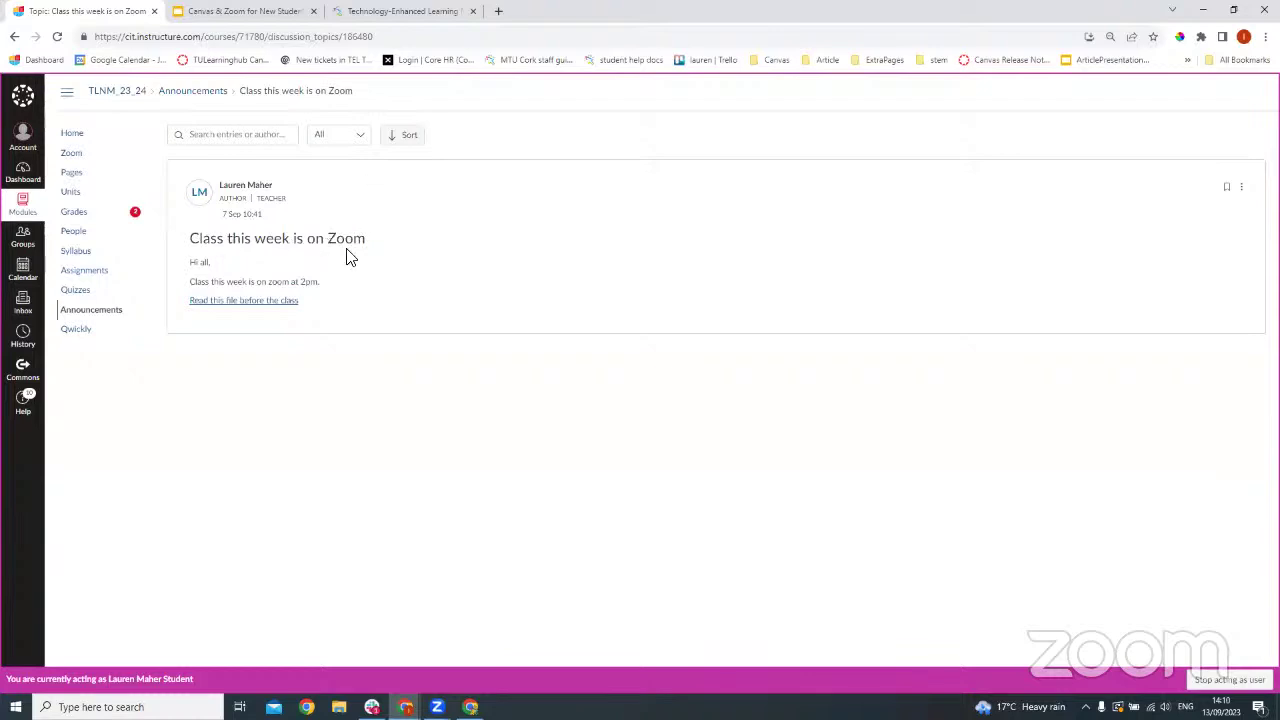
{"action": "left_click", "coordinate": [279, 301]}
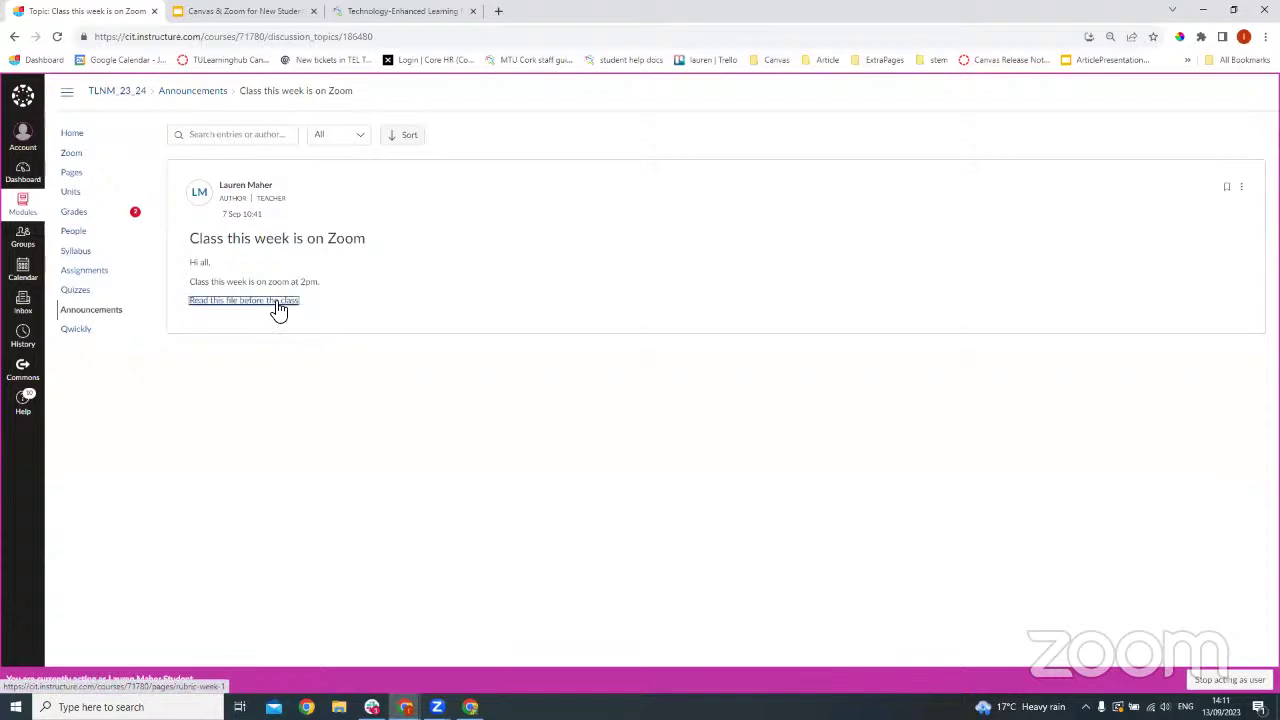
{"action": "left_click", "coordinate": [80, 137]}
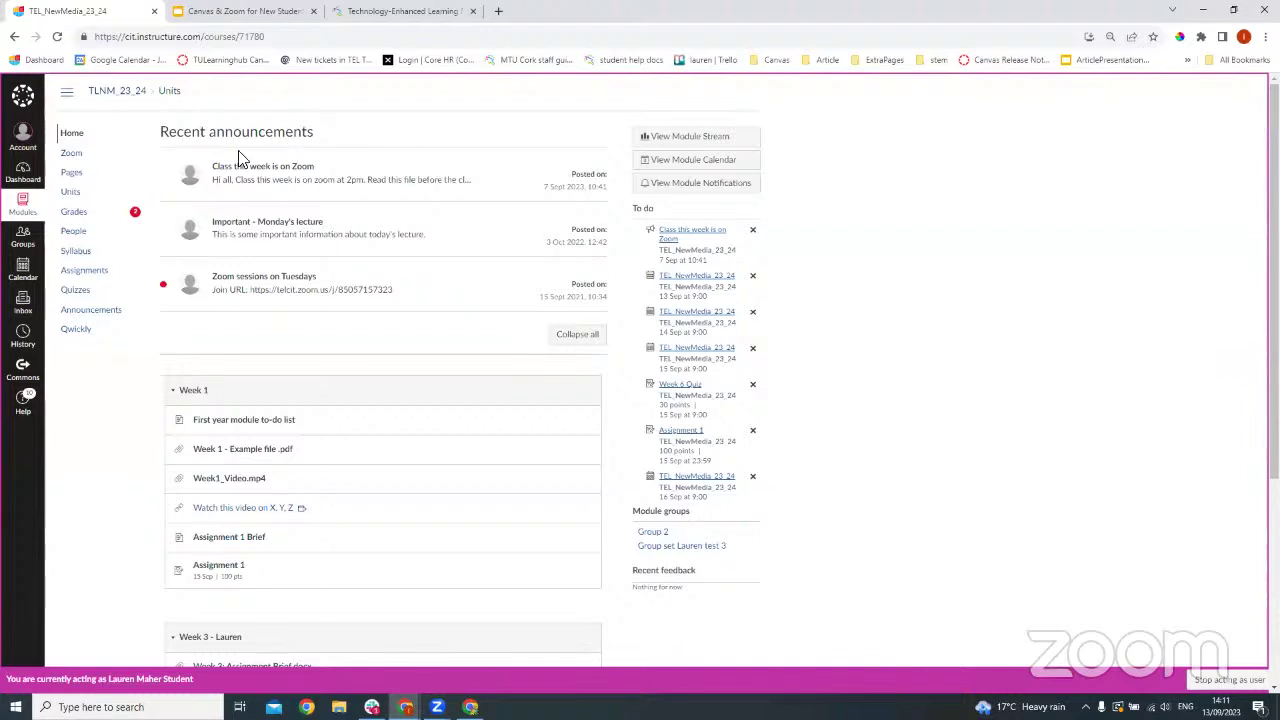
Look through the module home page's announcements and weekly units, and view the syllabus before returning home
{"action": "scroll", "coordinate": [149, 246], "scroll_direction": "down", "scroll_amount": 2}
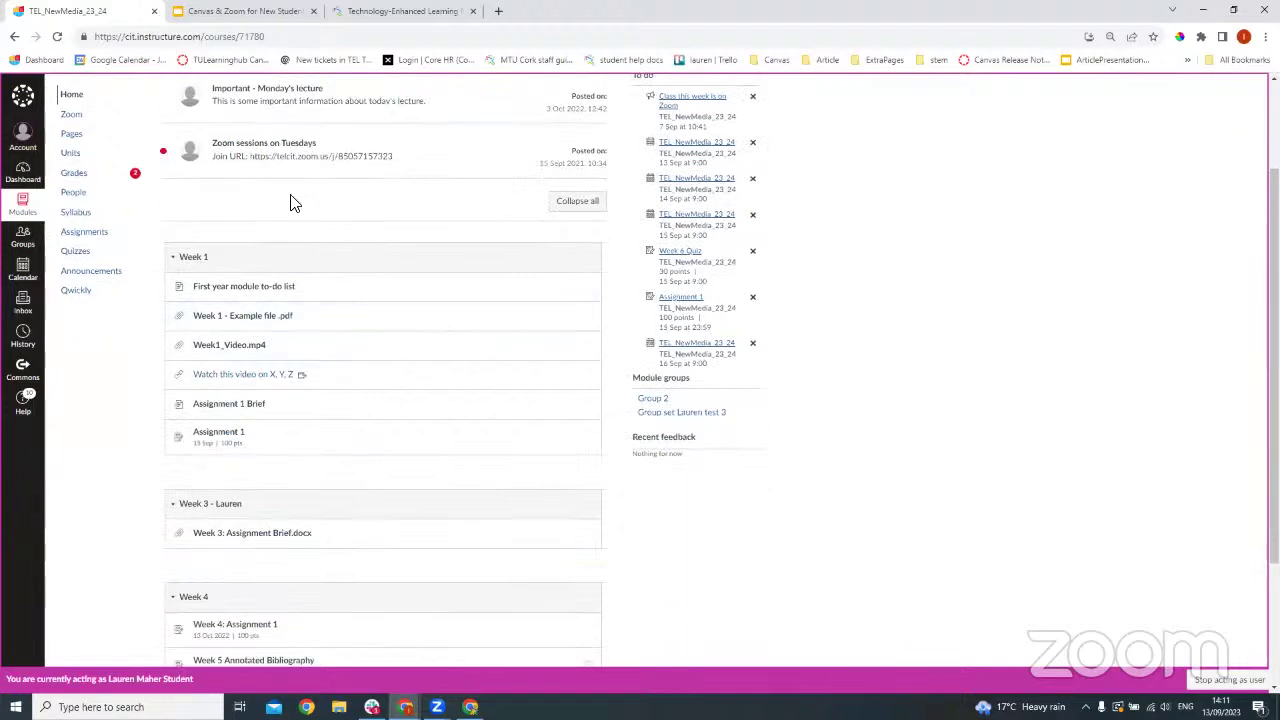
{"action": "scroll", "coordinate": [295, 203], "scroll_direction": "down", "scroll_amount": 1}
{"action": "scroll", "coordinate": [296, 203], "scroll_direction": "up", "scroll_amount": 3}
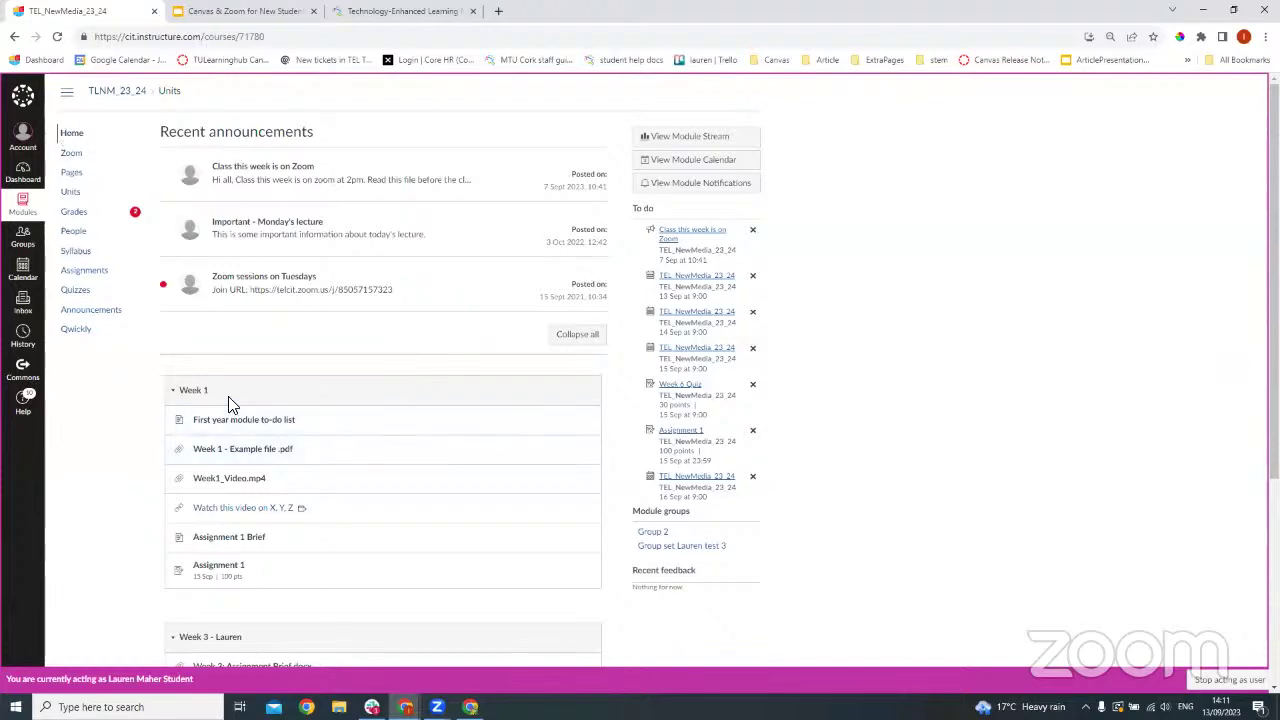
{"action": "scroll", "coordinate": [314, 409], "scroll_direction": "down", "scroll_amount": 3}
{"action": "scroll", "coordinate": [320, 417], "scroll_direction": "up", "scroll_amount": 3}
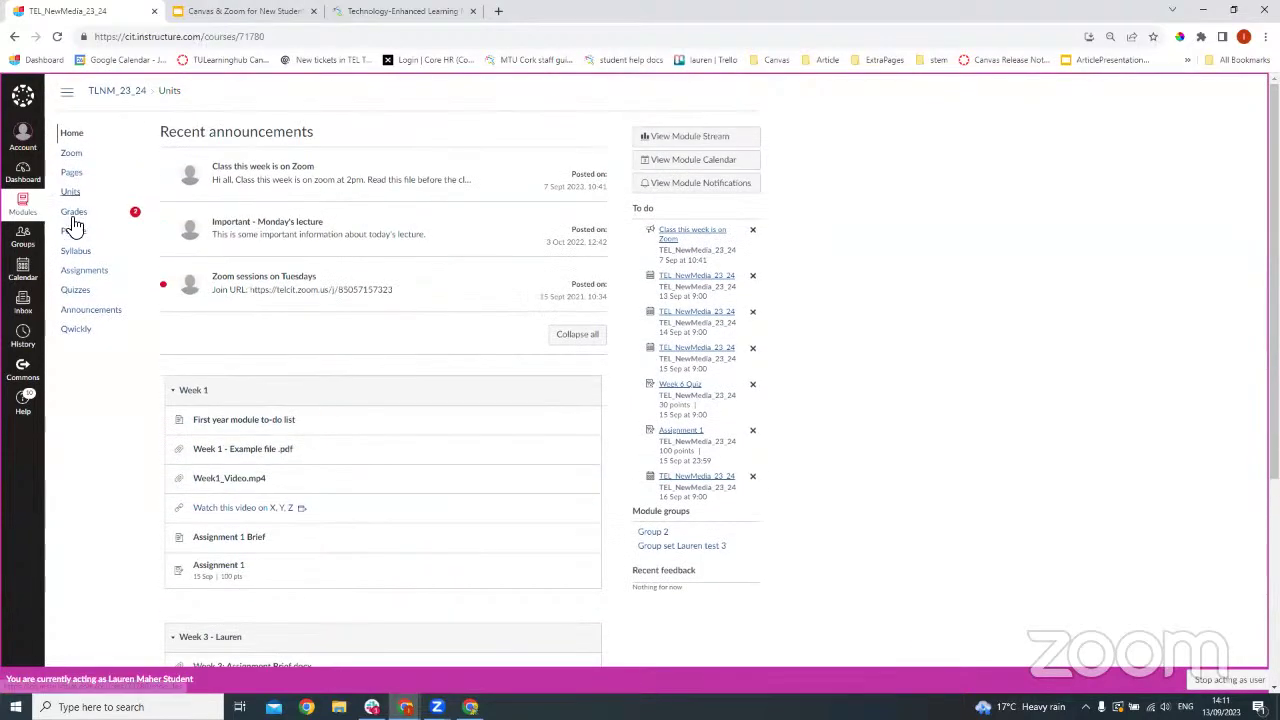
{"action": "left_click", "coordinate": [79, 252]}
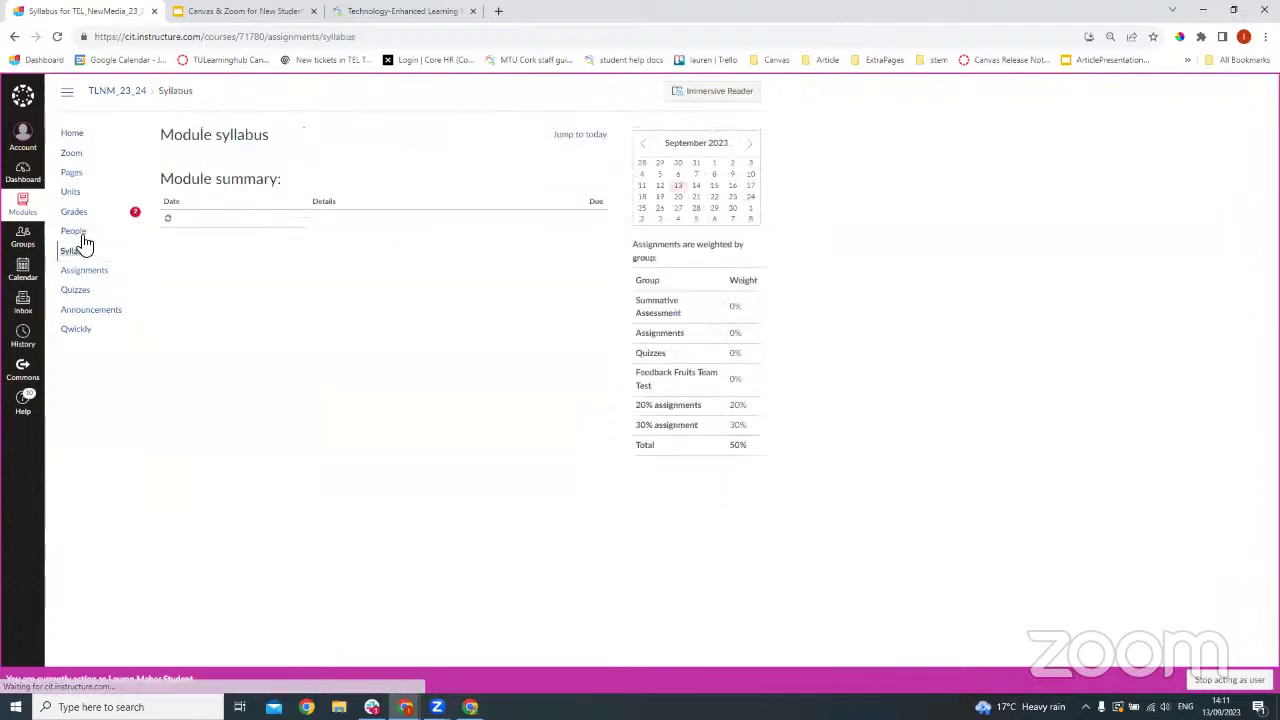
{"action": "left_click", "coordinate": [76, 141]}
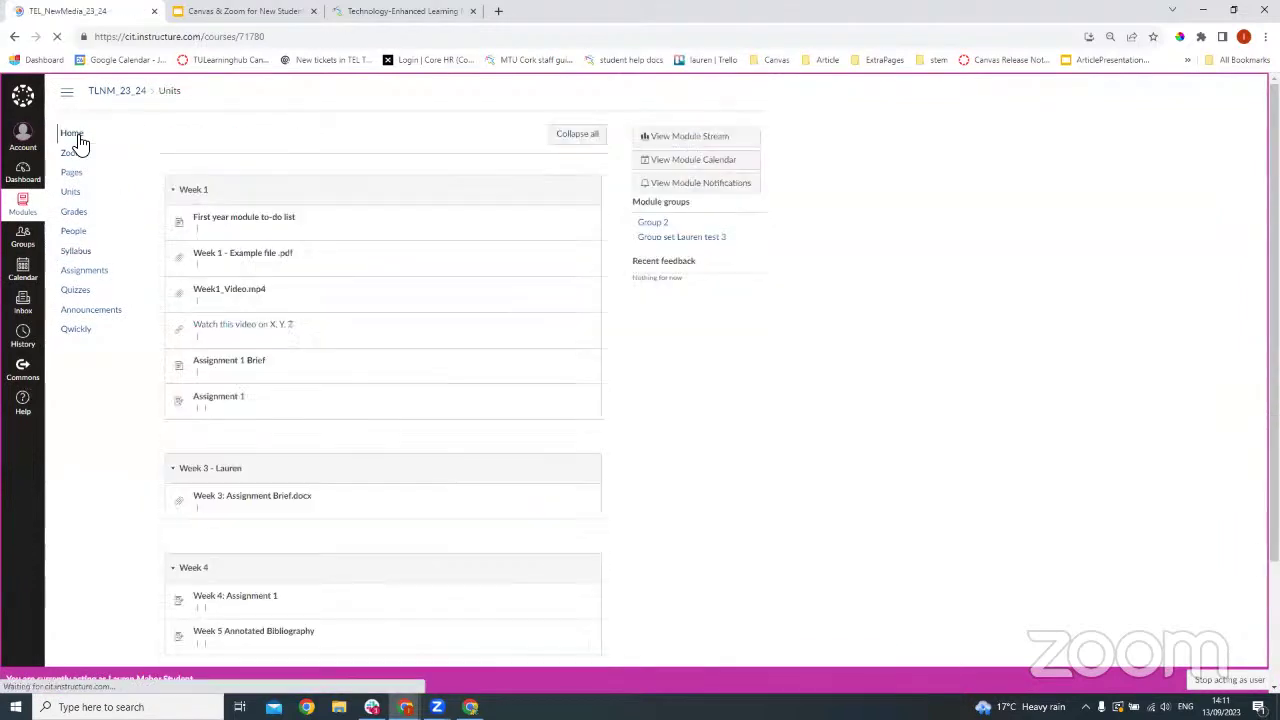
Review the home page's weekly content and open the Units page, collapsing and expanding Week 1
{"action": "scroll", "coordinate": [388, 280], "scroll_direction": "down", "scroll_amount": 1}
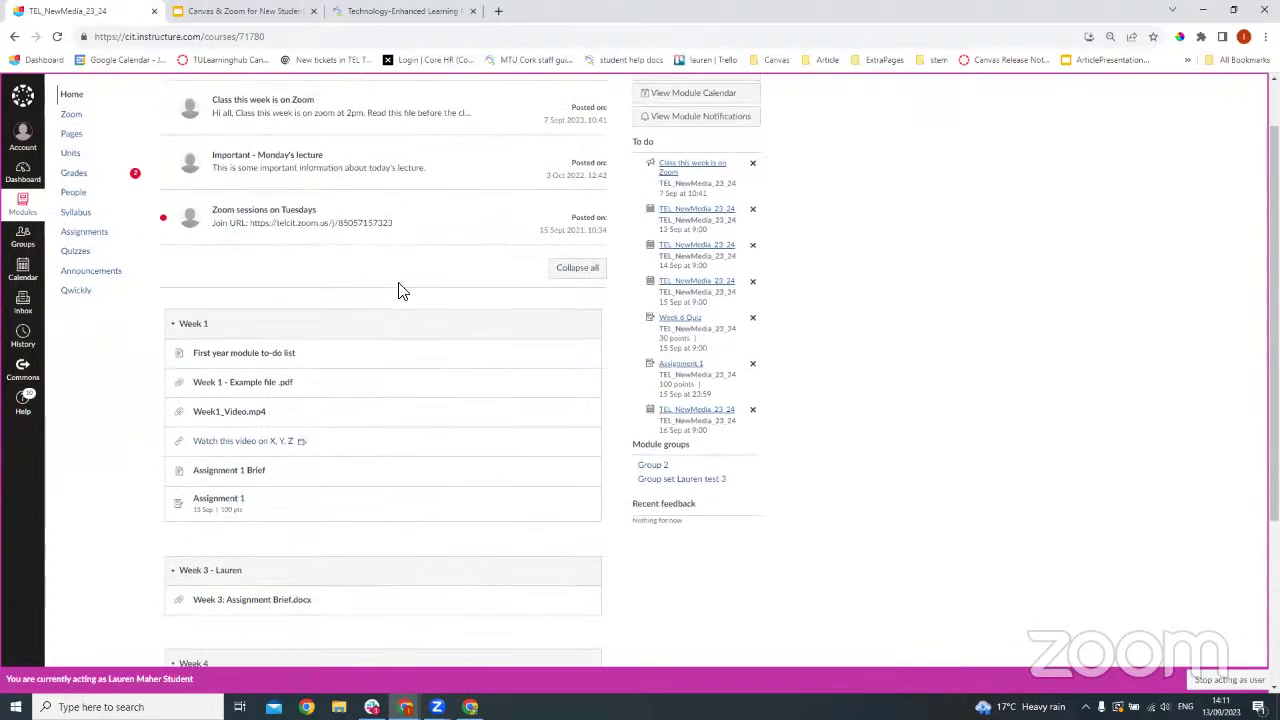
{"action": "scroll", "coordinate": [404, 400], "scroll_direction": "down", "scroll_amount": 2}
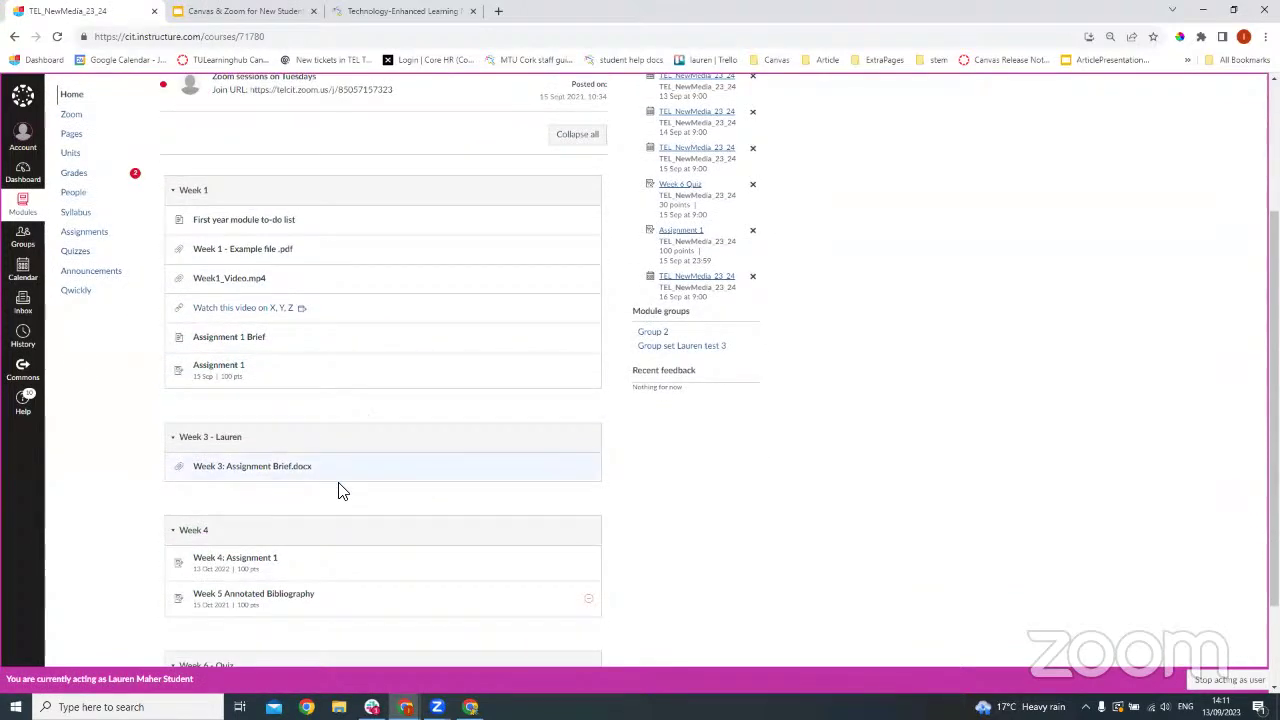
{"action": "scroll", "coordinate": [403, 376], "scroll_direction": "up", "scroll_amount": 2}
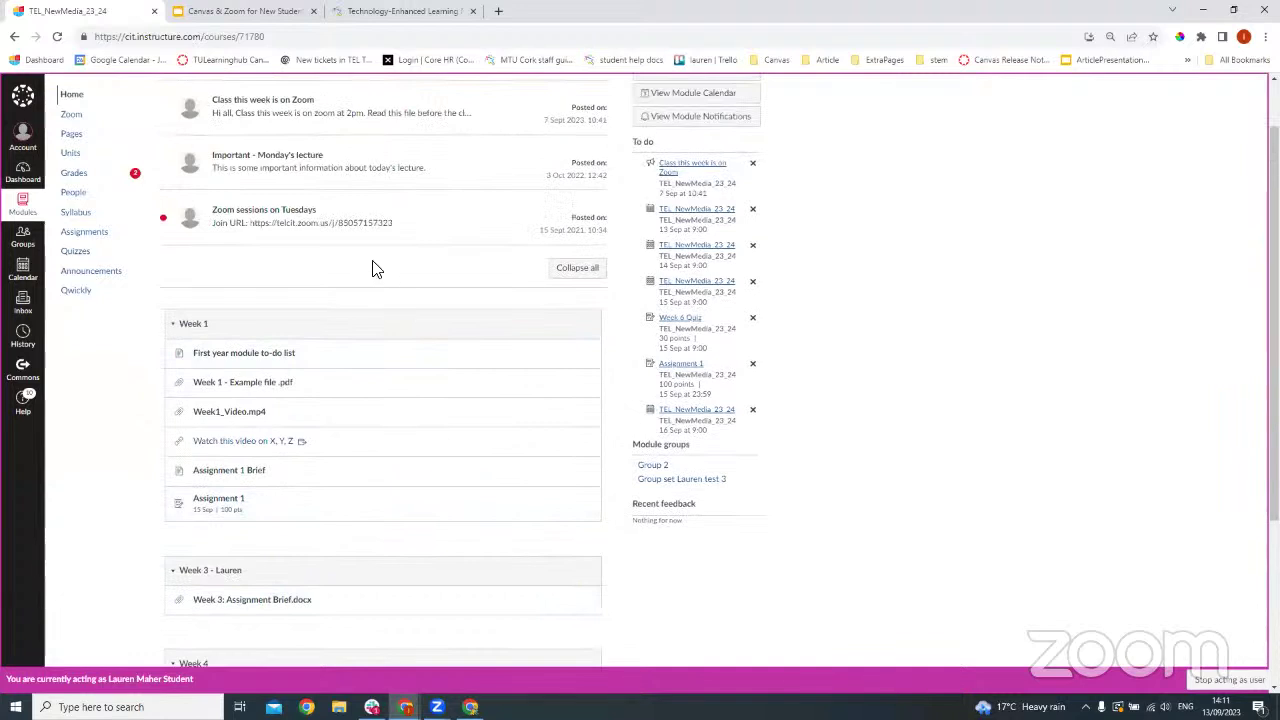
{"action": "scroll", "coordinate": [380, 266], "scroll_direction": "down", "scroll_amount": 2}
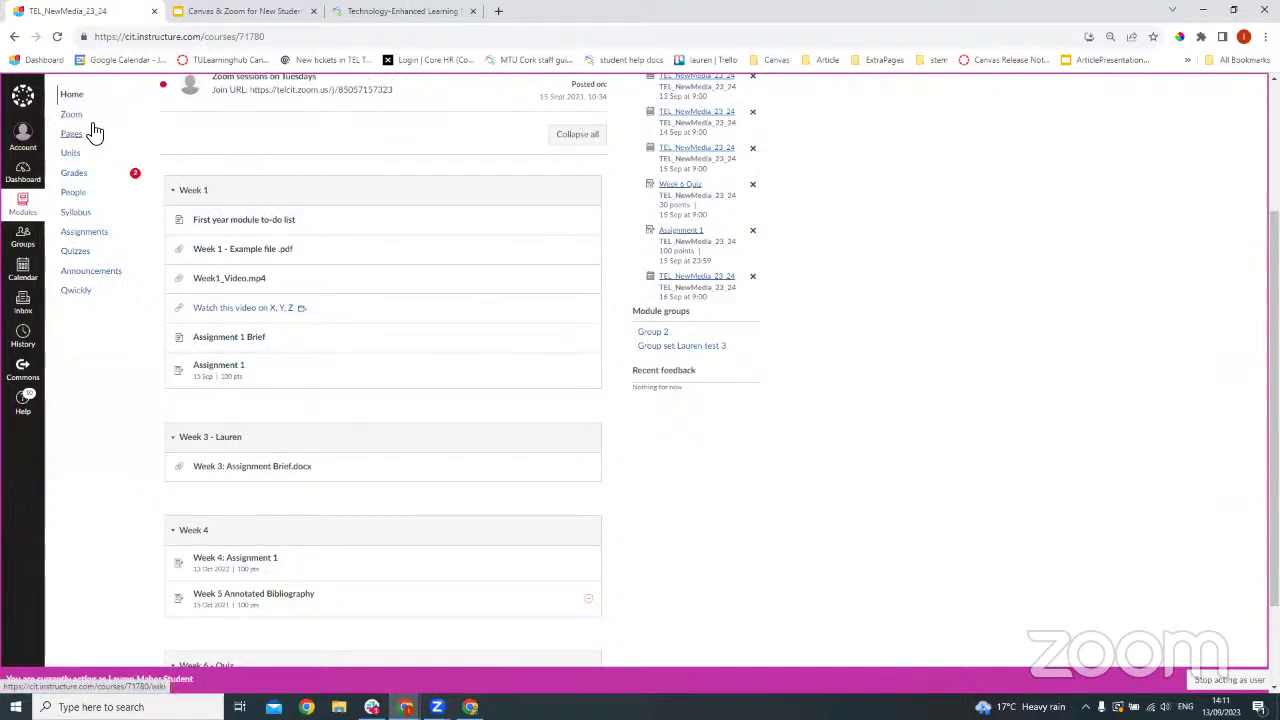
{"action": "left_click", "coordinate": [78, 157]}
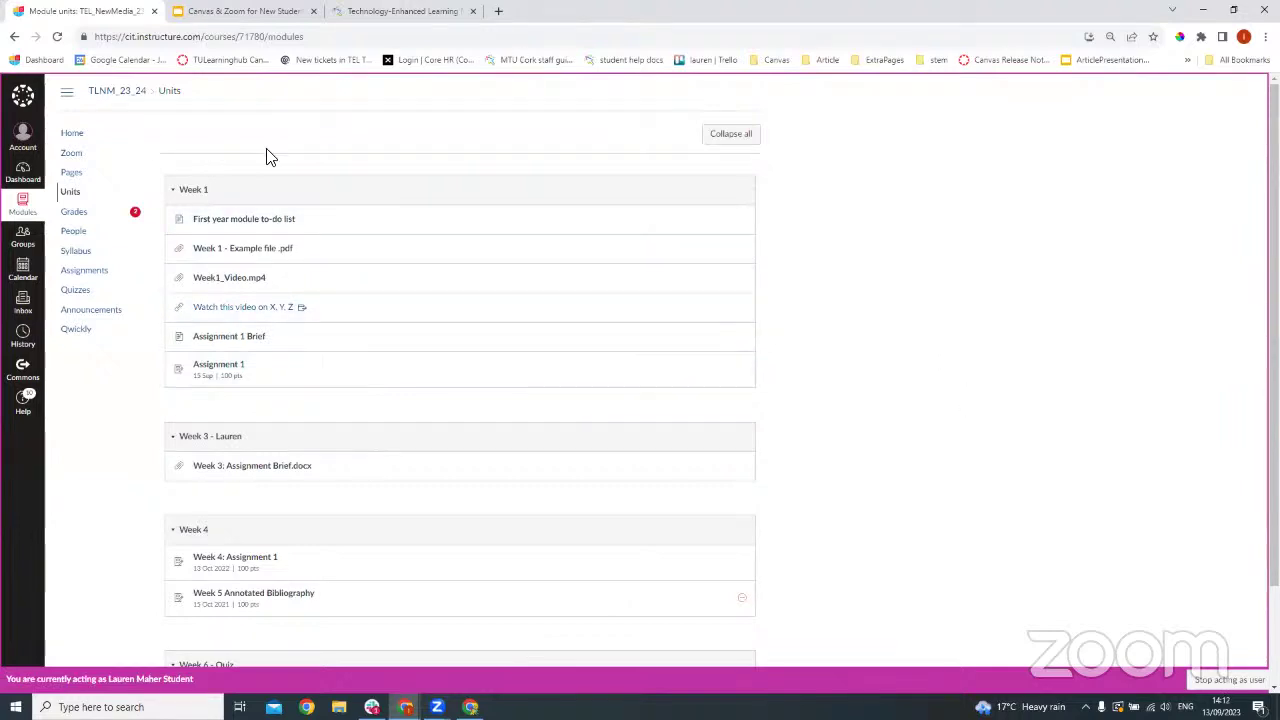
{"action": "left_click", "coordinate": [190, 195]}
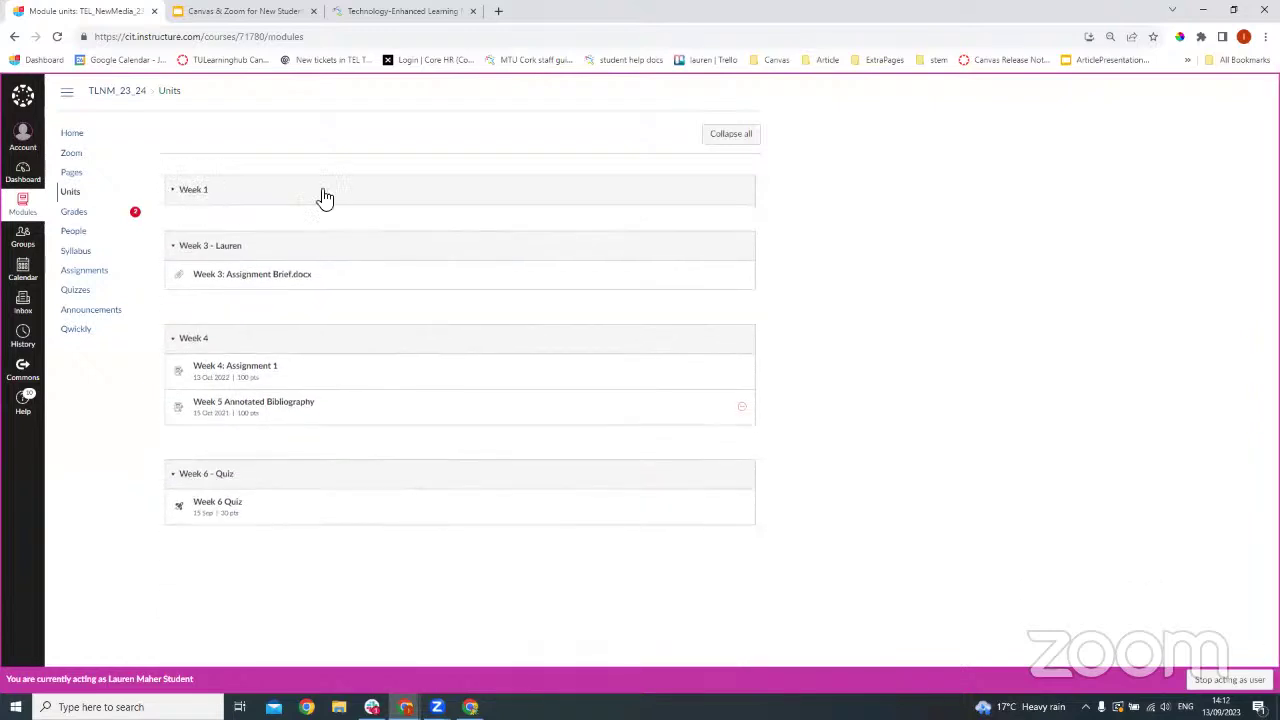
{"action": "left_click", "coordinate": [213, 193]}
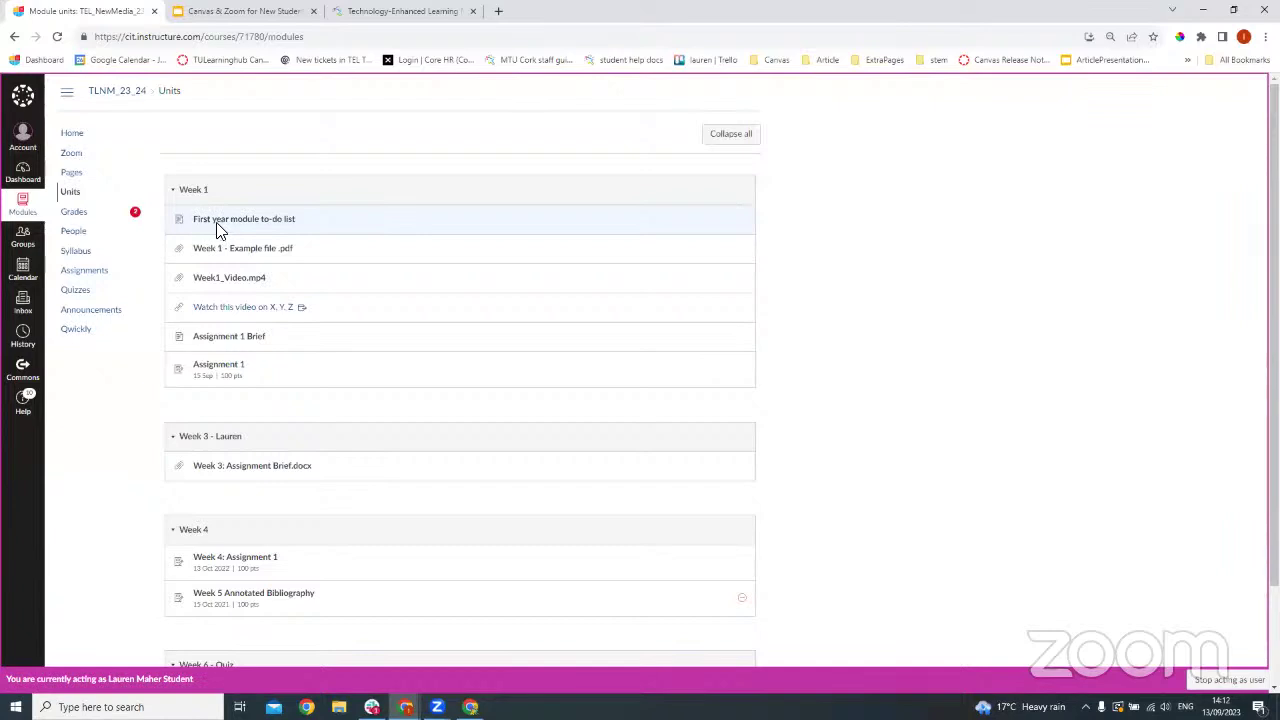
View the First year module to-do list, follow its Week 1: Reading link, and revisit the list before returning to Units
{"action": "left_click", "coordinate": [277, 227]}
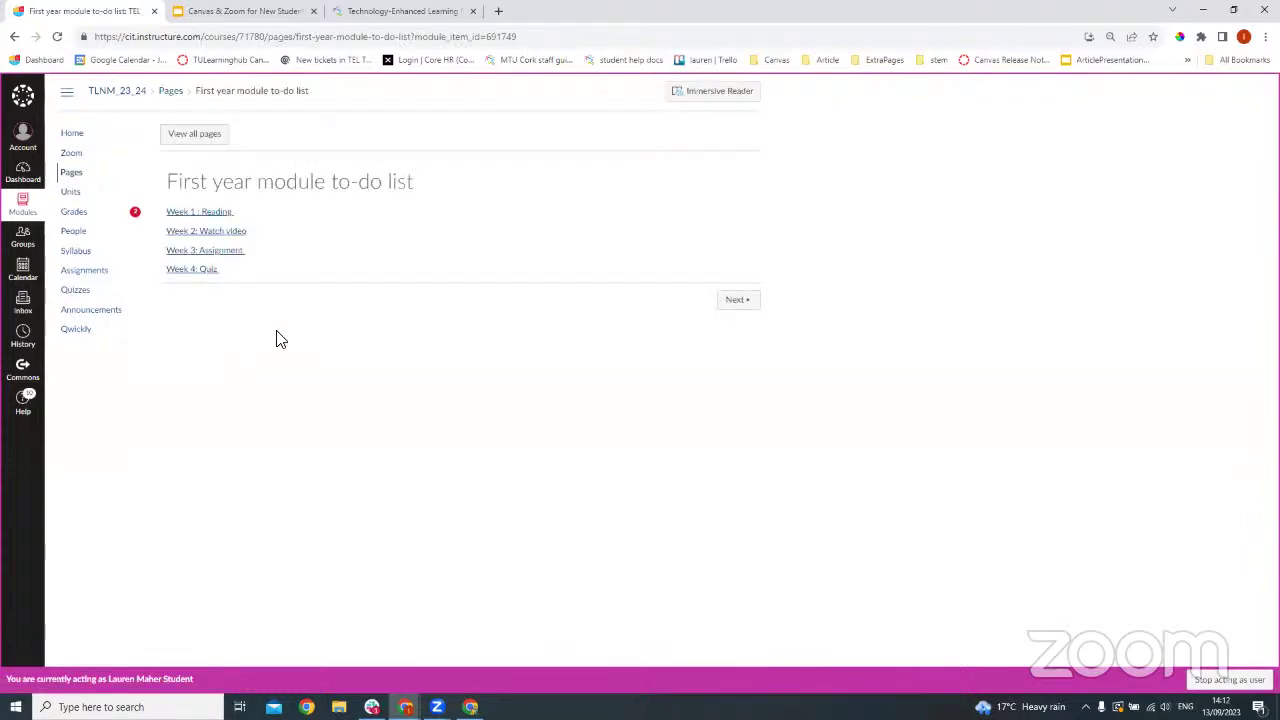
{"action": "left_click", "coordinate": [231, 214]}
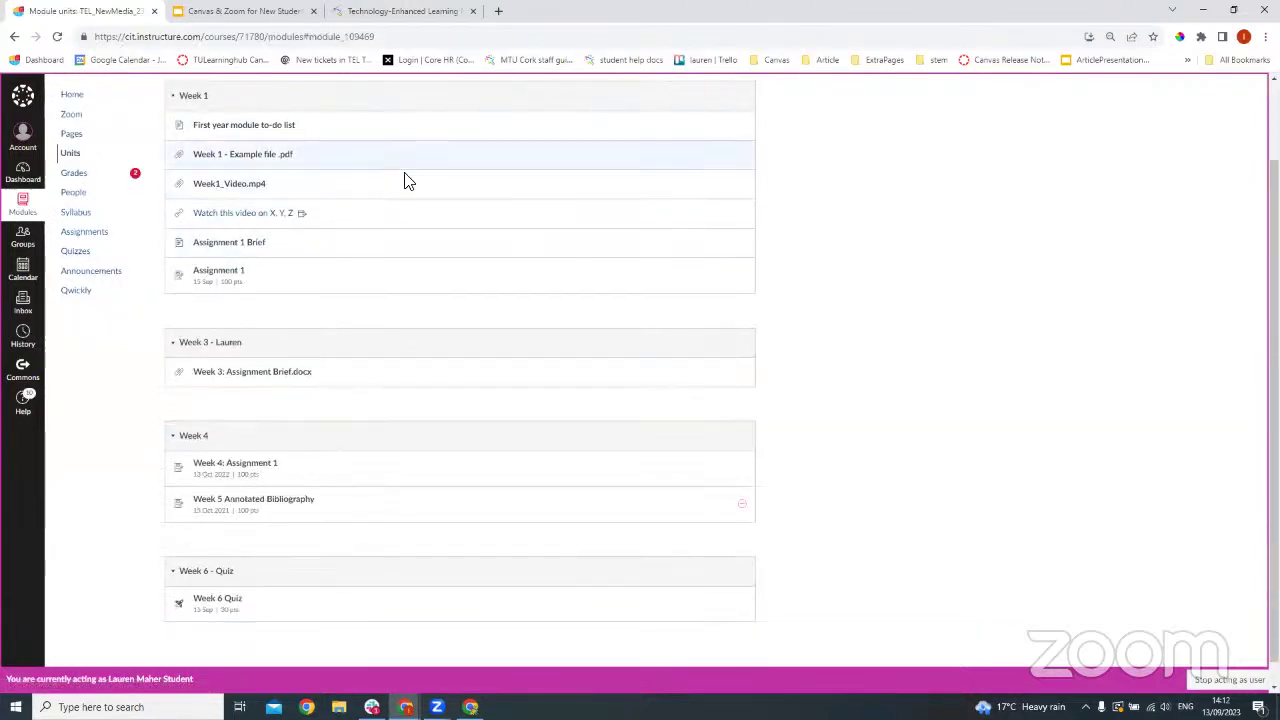
{"action": "left_click", "coordinate": [268, 133]}
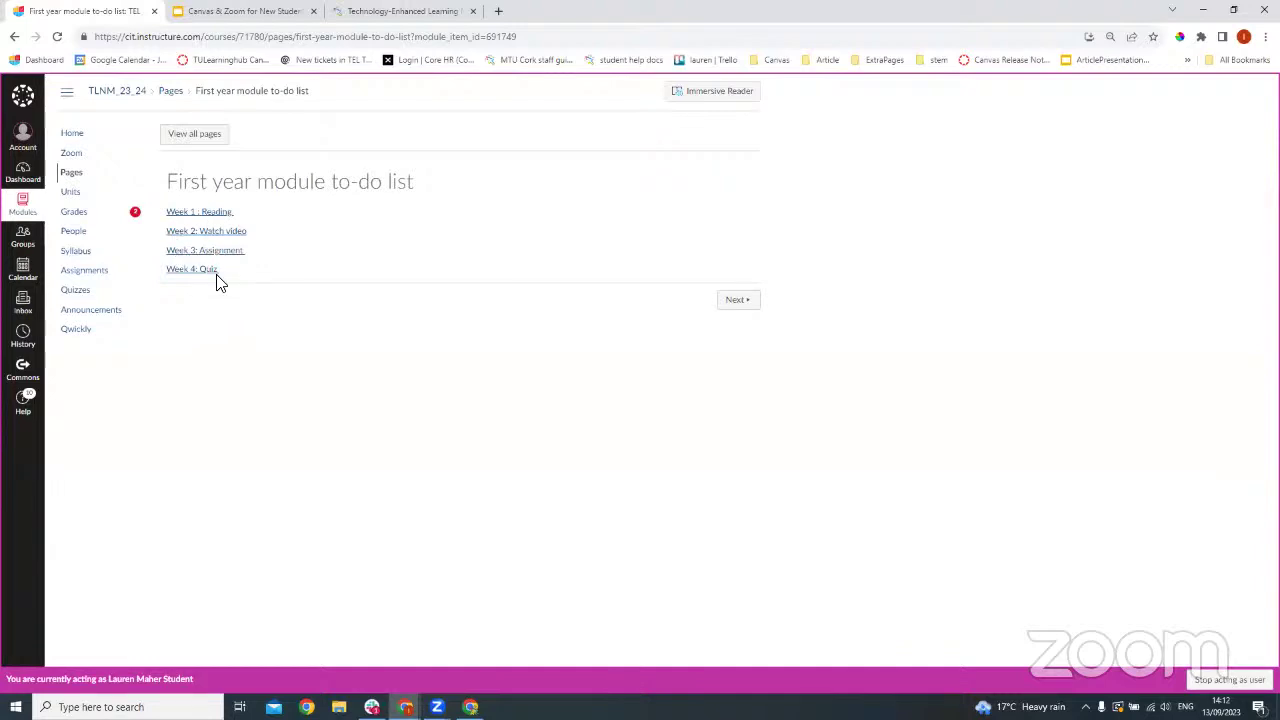
{"action": "left_click", "coordinate": [77, 195]}
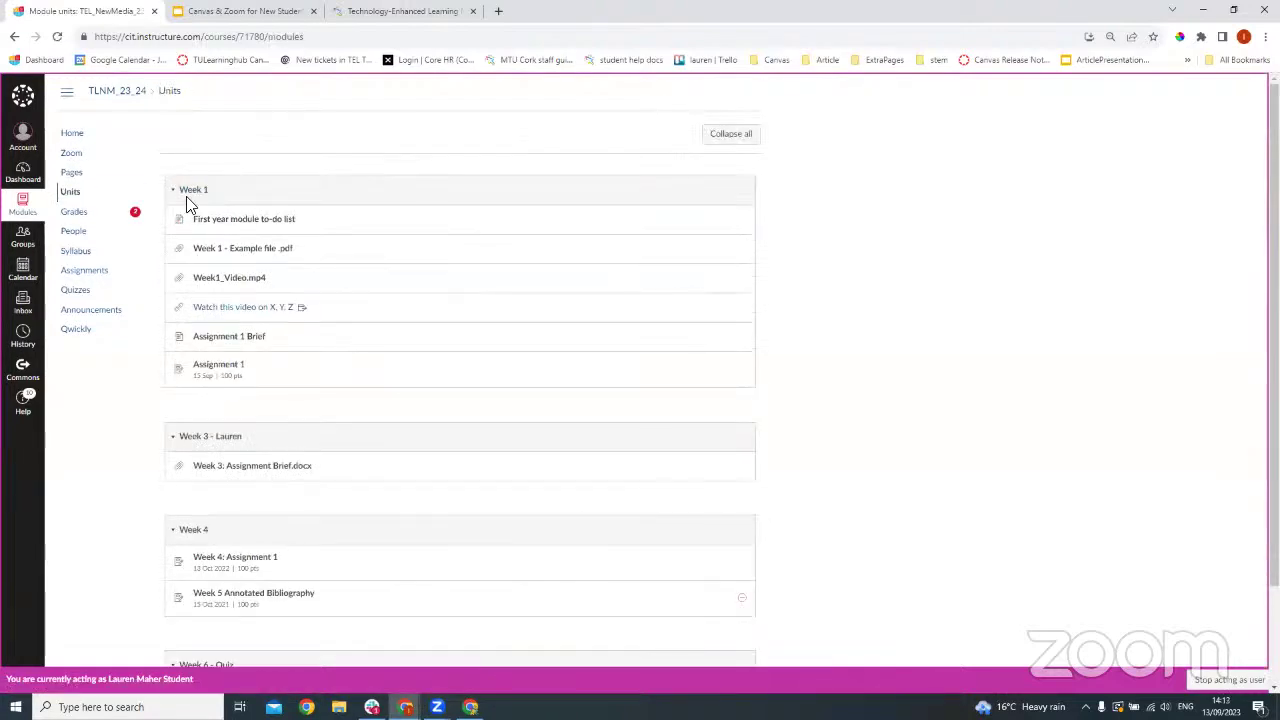
Open Week 1's "Watch this video on X, Y, Z" link in a new window
{"action": "scroll", "coordinate": [314, 300], "scroll_direction": "down", "scroll_amount": 2}
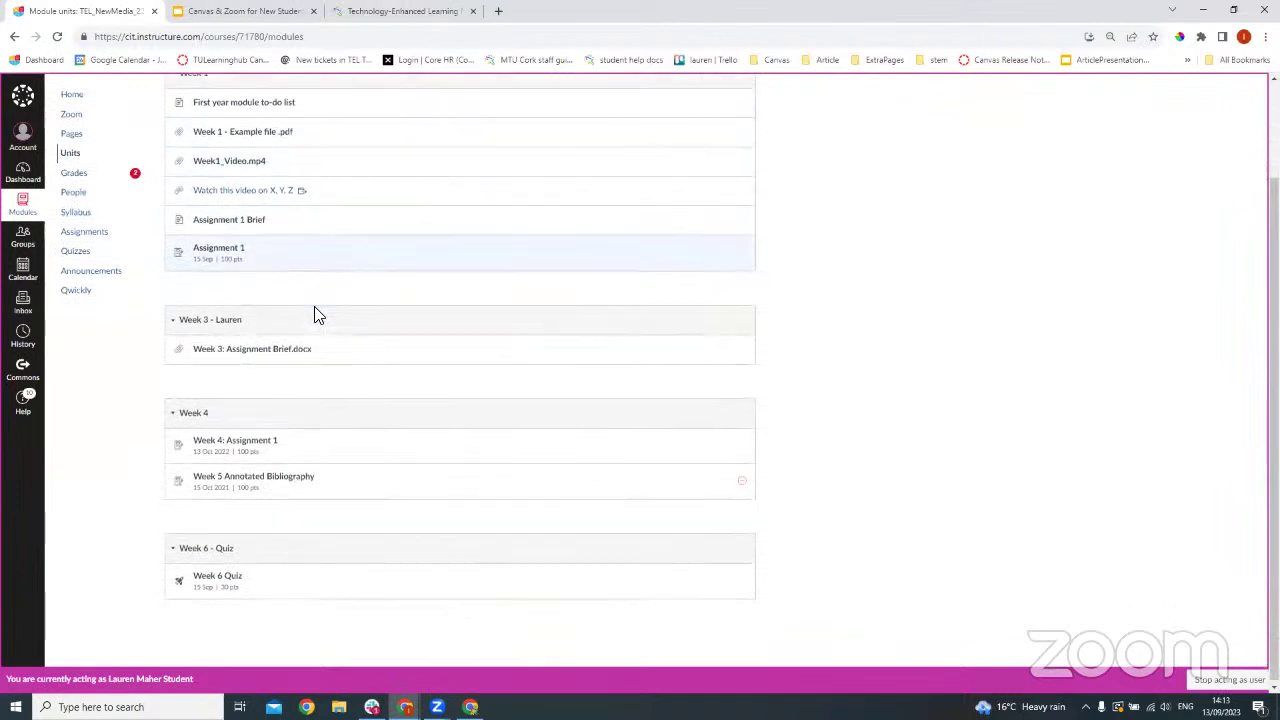
{"action": "scroll", "coordinate": [335, 295], "scroll_direction": "up", "scroll_amount": 1}
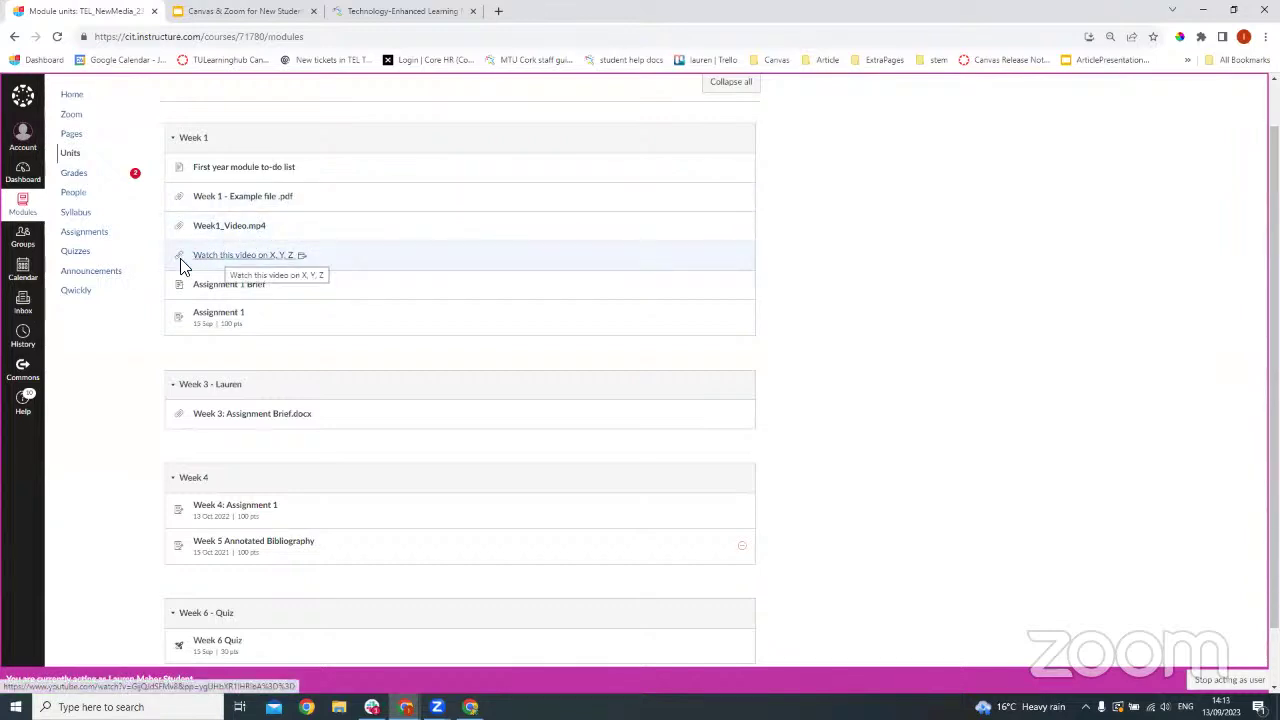
{"action": "left_click", "coordinate": [220, 261]}
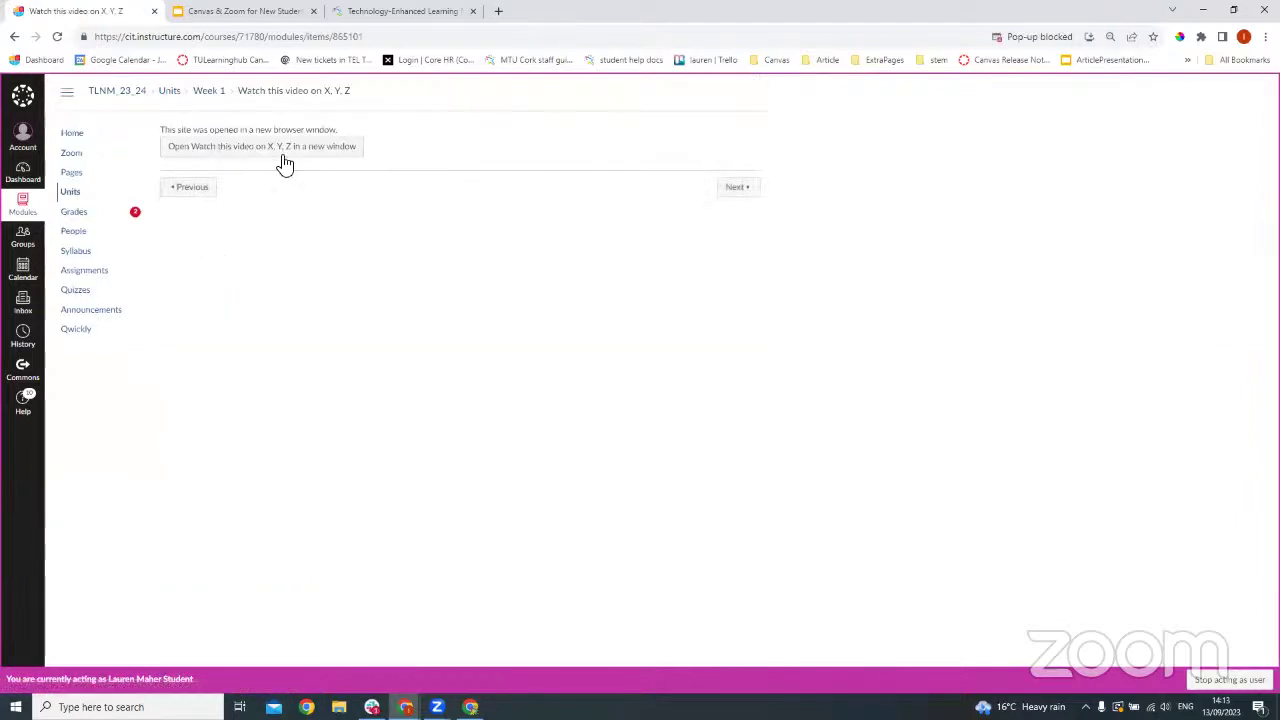
{"action": "left_click", "coordinate": [303, 152]}
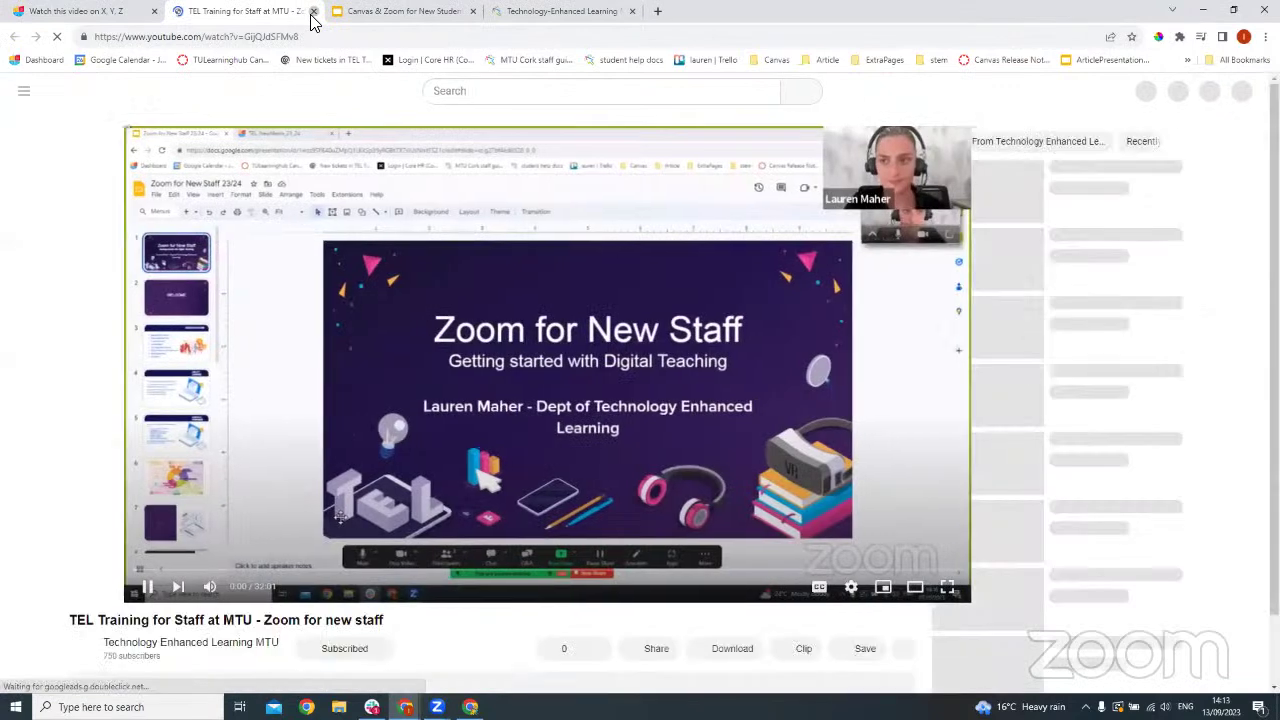
Close the opened video and return to the module's Units page to look over the weekly content
{"action": "left_click", "coordinate": [313, 11]}
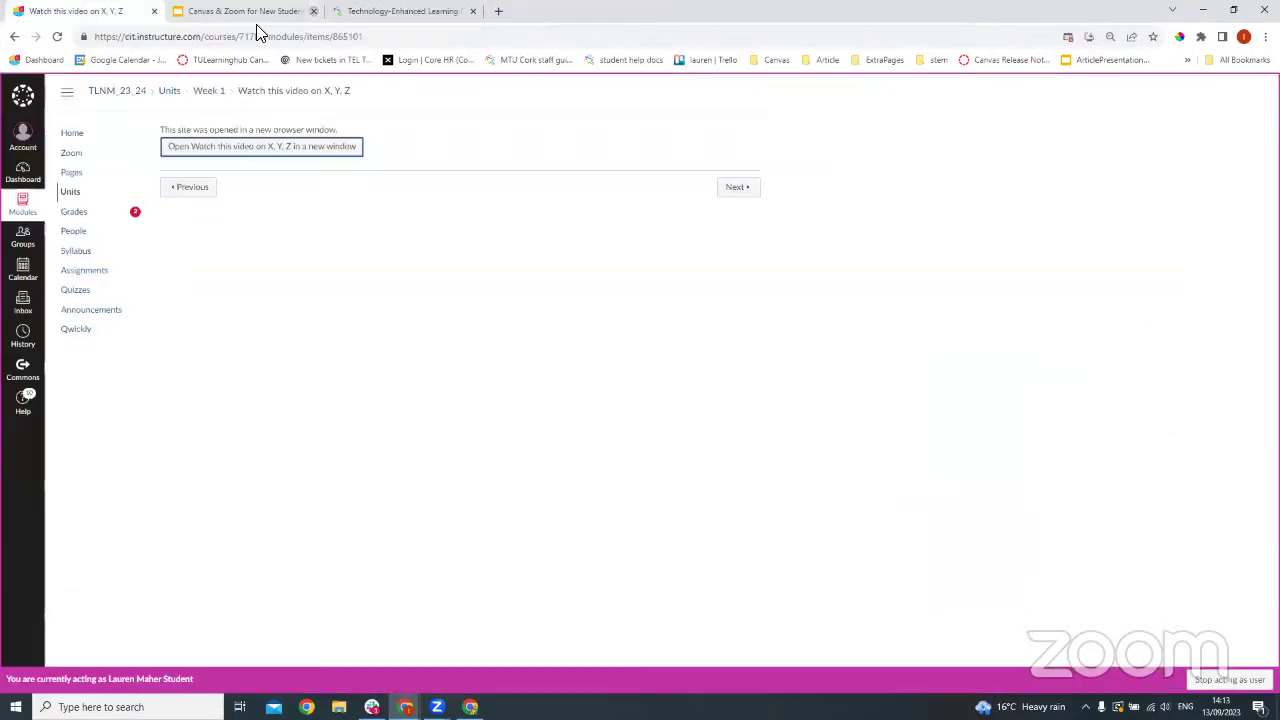
{"action": "left_click", "coordinate": [72, 192]}
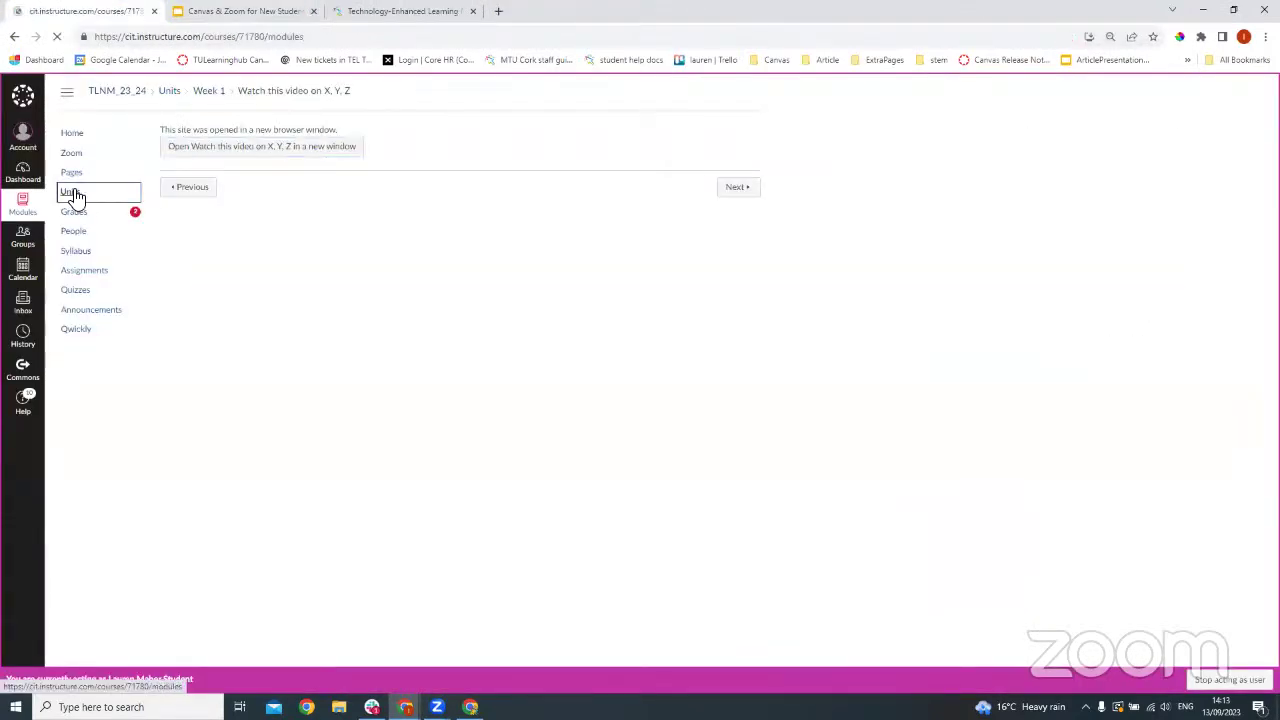
{"action": "scroll", "coordinate": [72, 185], "scroll_direction": "down", "scroll_amount": 2}
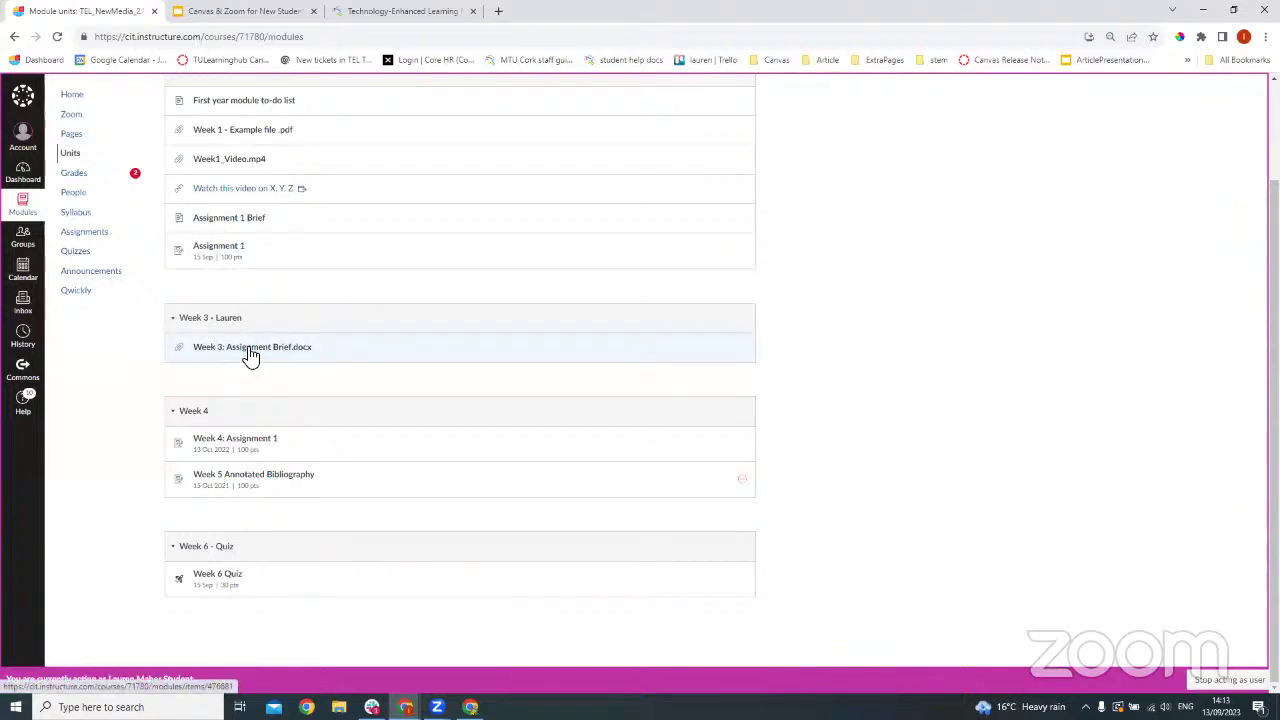
{"action": "scroll", "coordinate": [330, 412], "scroll_direction": "up", "scroll_amount": 2}
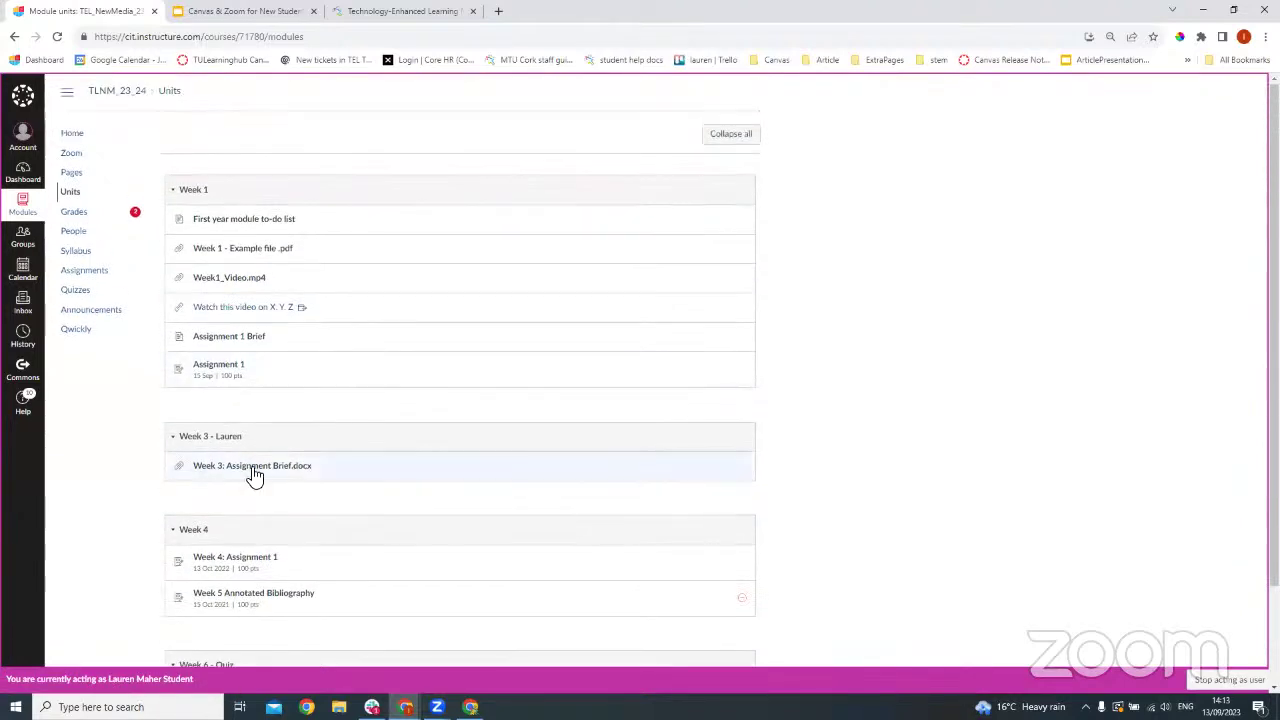
Open Assignment 1 from Week 1 and review its submission type, allowed attempts and instructions
{"action": "left_click", "coordinate": [218, 368]}
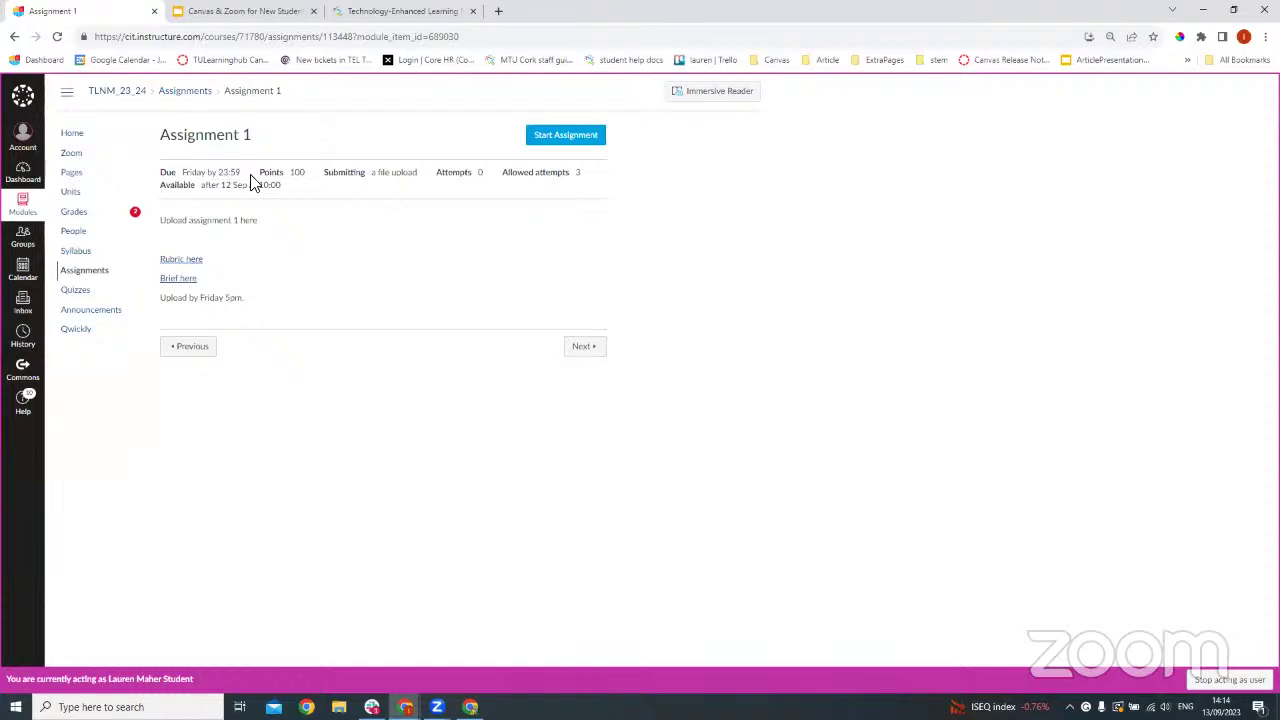
{"action": "left_click_drag", "start_coordinate": [330, 177], "coordinate": [416, 177]}
{"action": "left_click", "coordinate": [455, 172]}
{"action": "left_click_drag", "start_coordinate": [587, 177], "coordinate": [497, 180]}
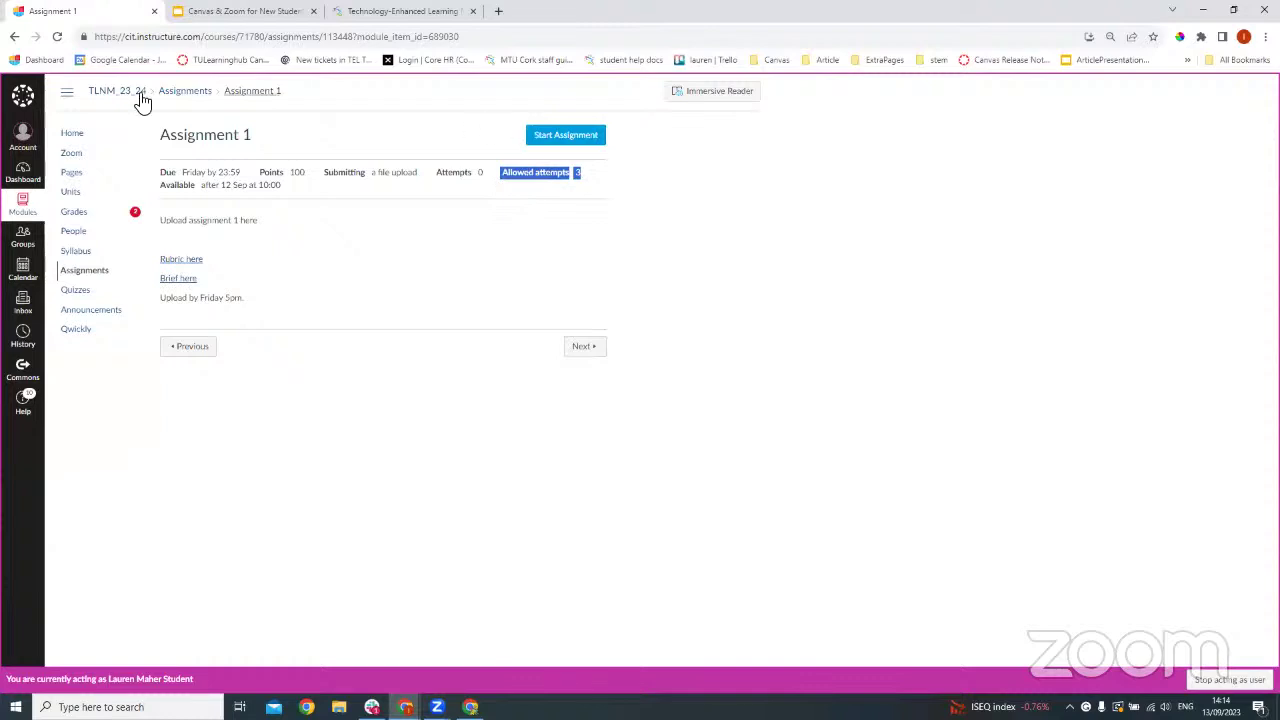
{"action": "left_click", "coordinate": [335, 199]}
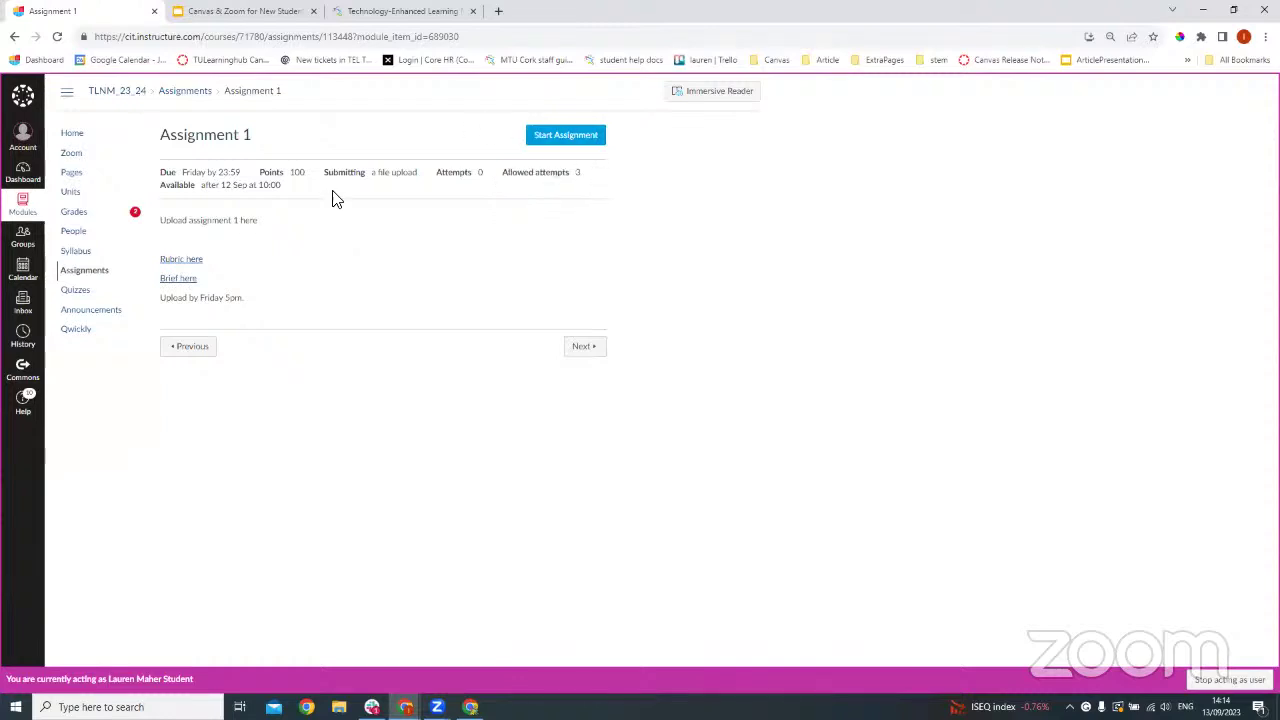
{"action": "left_click_drag", "start_coordinate": [160, 220], "coordinate": [336, 300]}
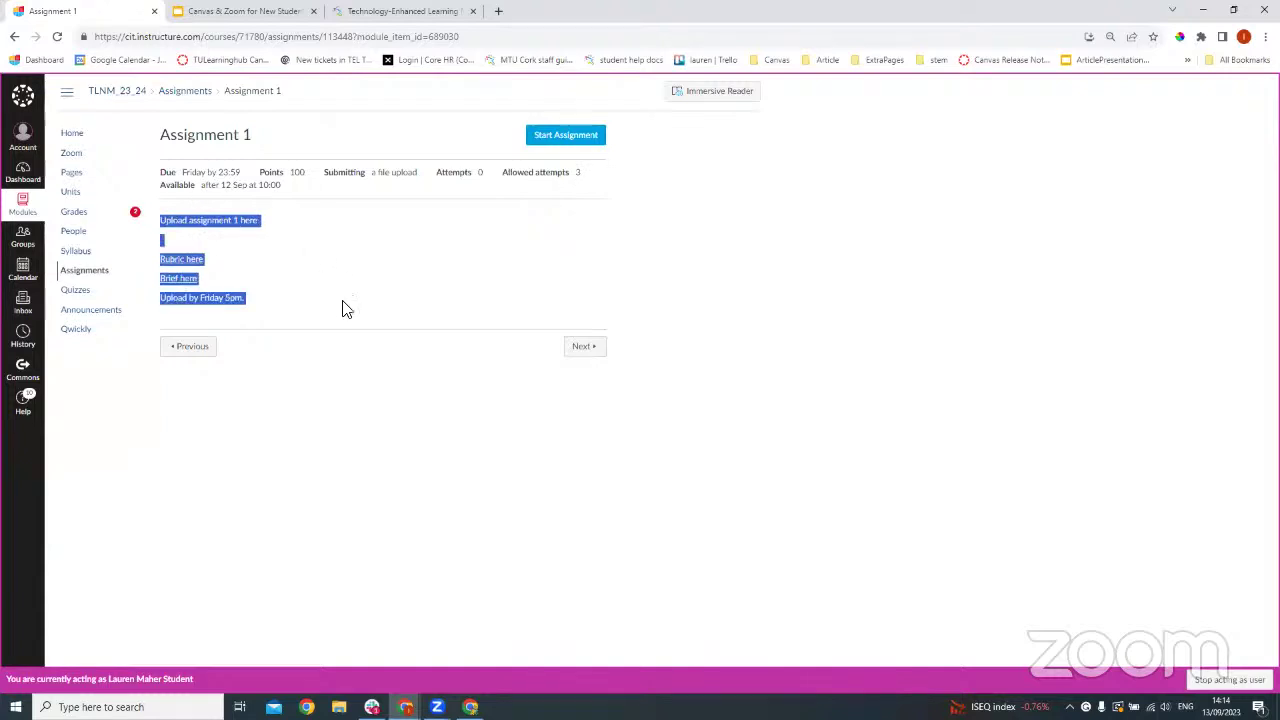
{"action": "left_click", "coordinate": [343, 305]}
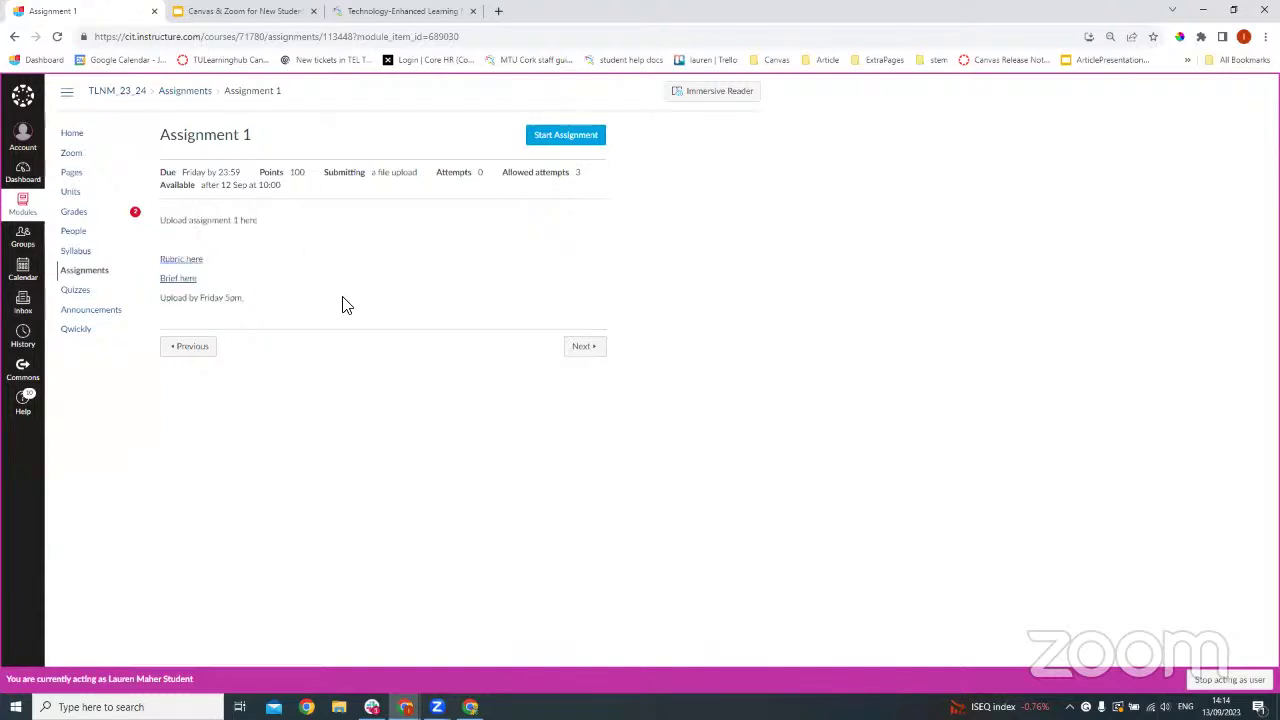
Follow Assignment 1's brief link, return to the assignment, and compare the upload instruction with the due time
{"action": "left_click", "coordinate": [185, 280]}
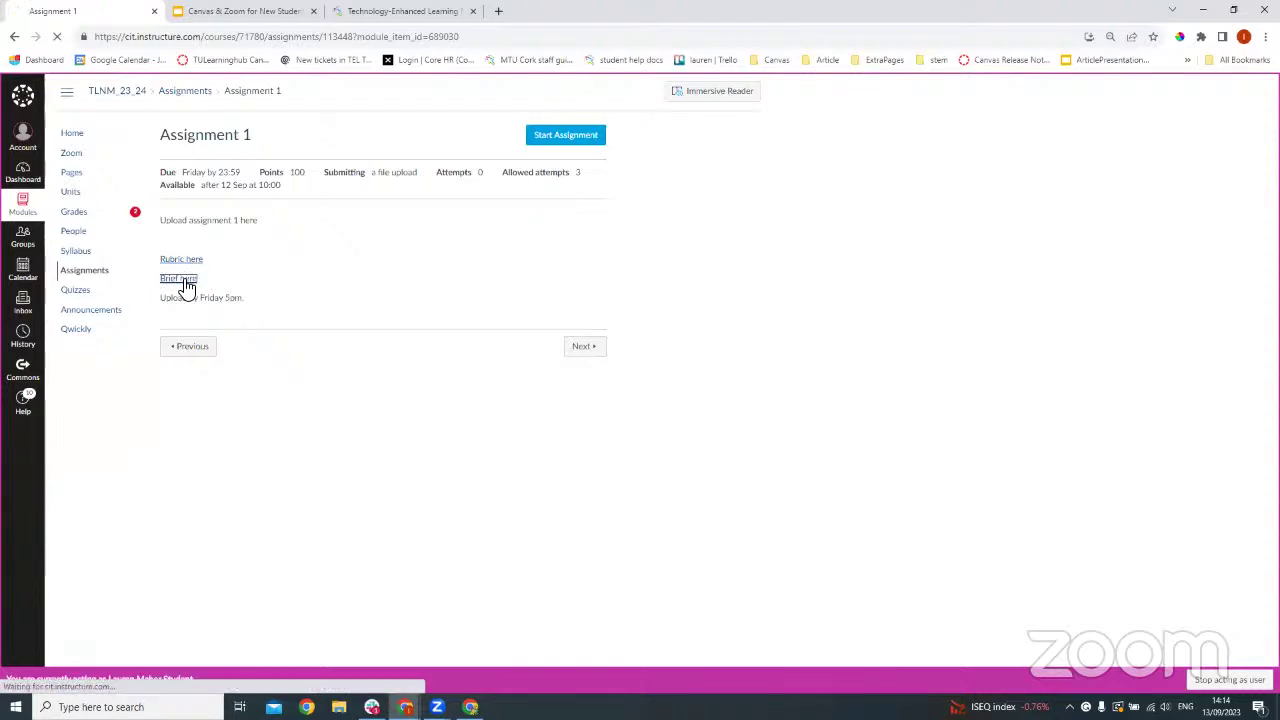
{"action": "left_click", "coordinate": [14, 36]}
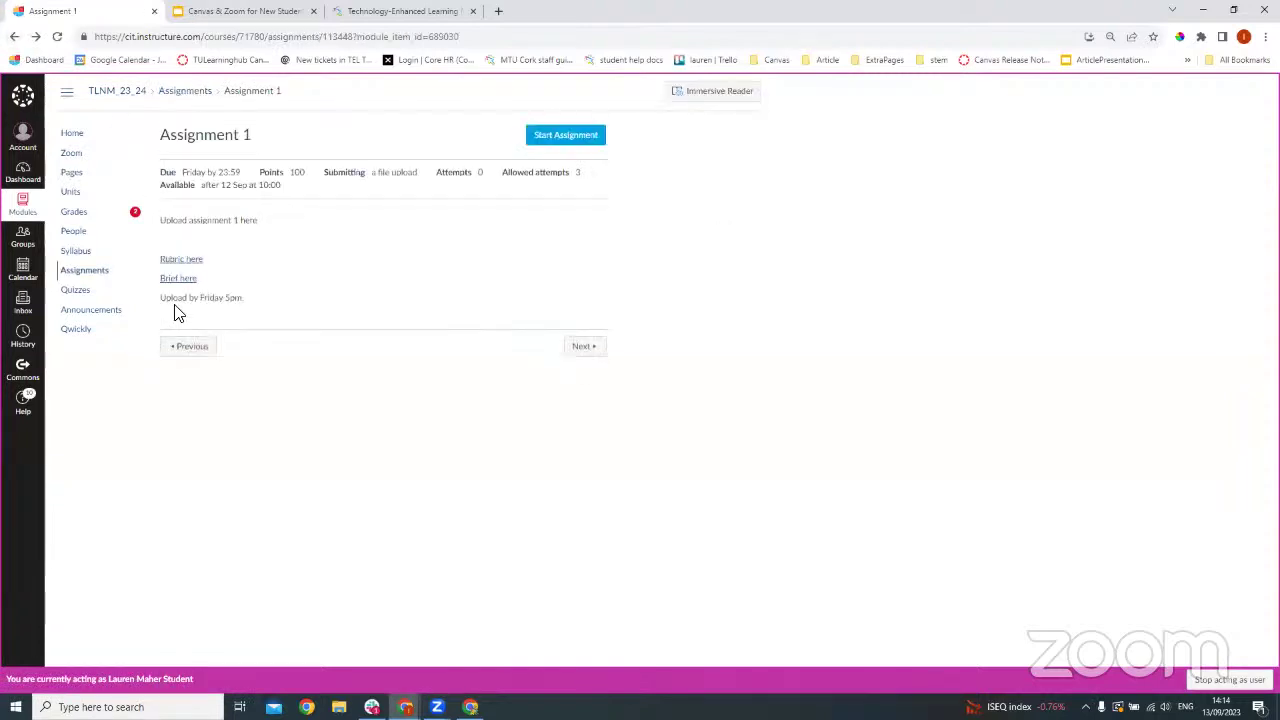
{"action": "left_click_drag", "start_coordinate": [256, 308], "coordinate": [160, 298]}
{"action": "left_click_drag", "start_coordinate": [219, 173], "coordinate": [248, 182]}
{"action": "left_click", "coordinate": [280, 284]}
Start Assignment 1, upload "Week 1 - Example file .pdf" from the Desktop, and submit it
{"action": "left_click", "coordinate": [574, 145]}
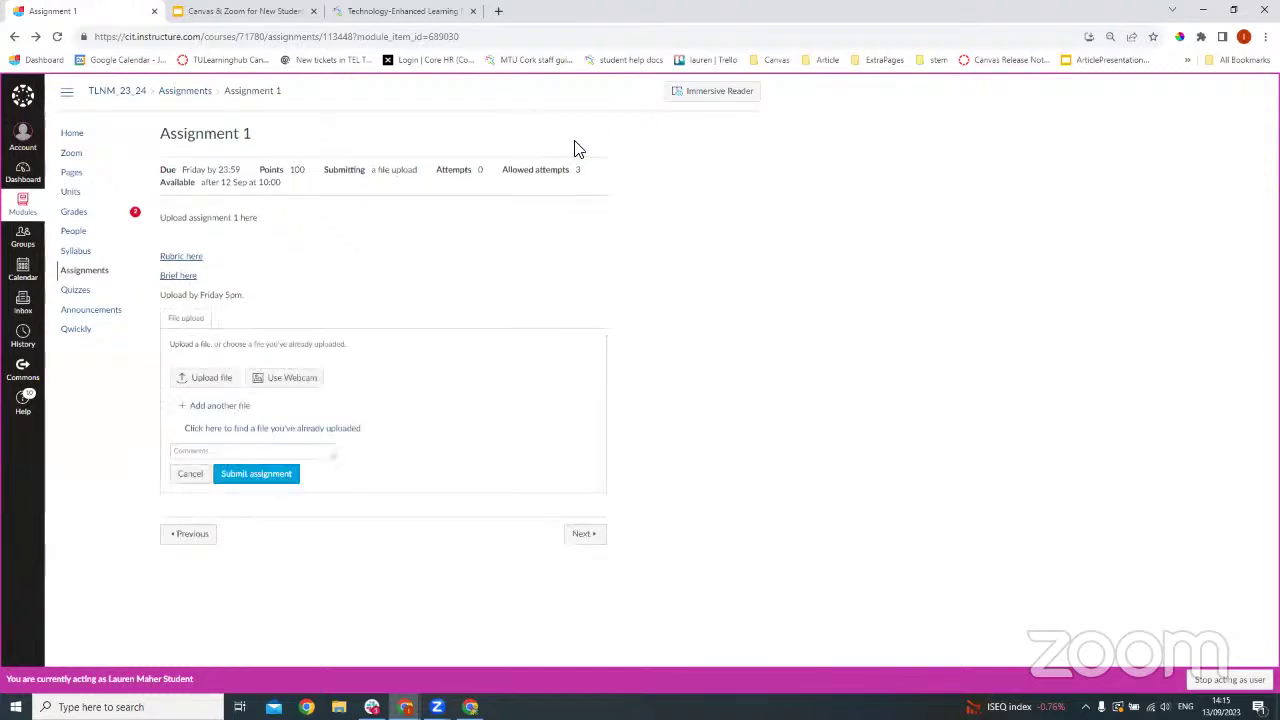
{"action": "left_click", "coordinate": [190, 380]}
{"action": "left_click", "coordinate": [190, 381]}
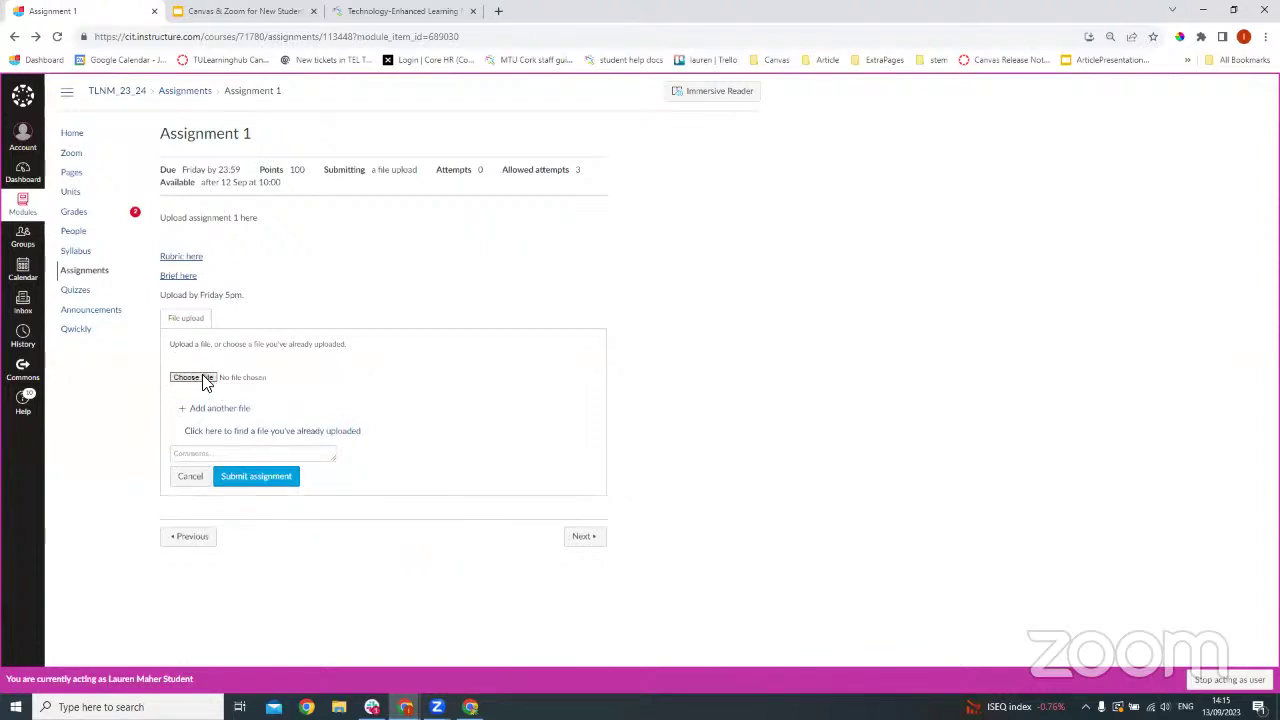
{"action": "left_click", "coordinate": [195, 380]}
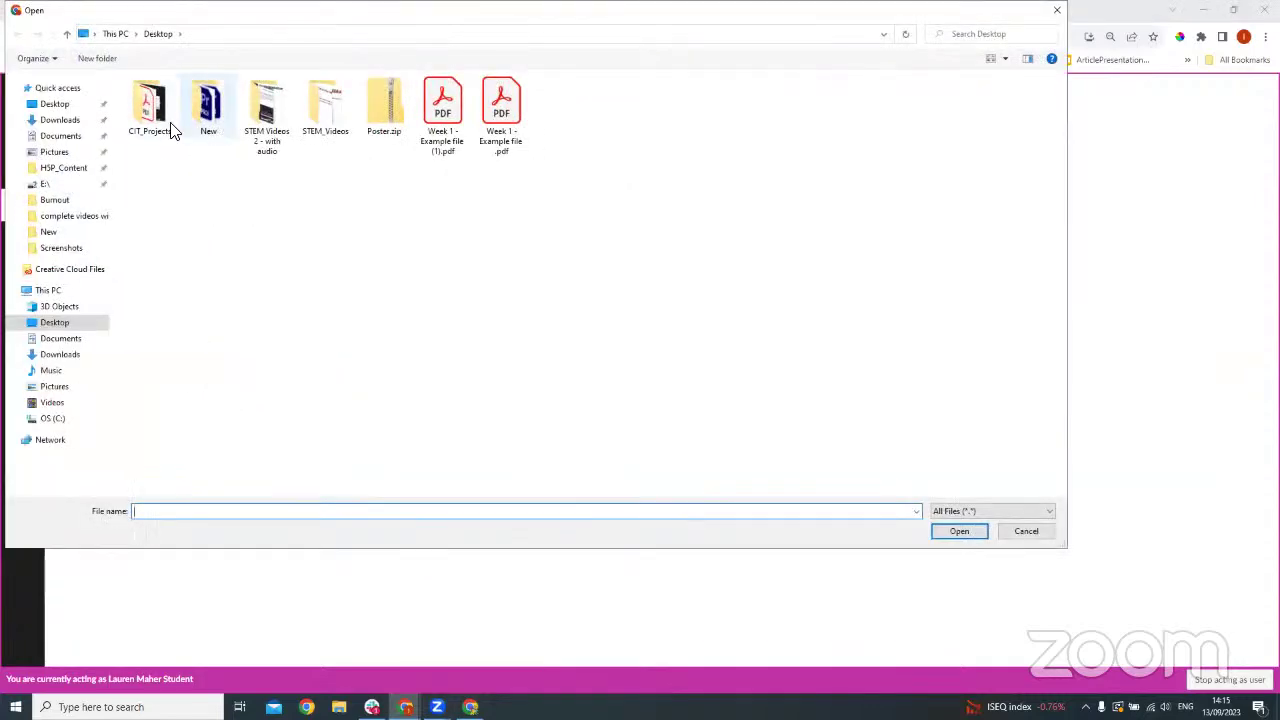
{"action": "double_click", "coordinate": [501, 110]}
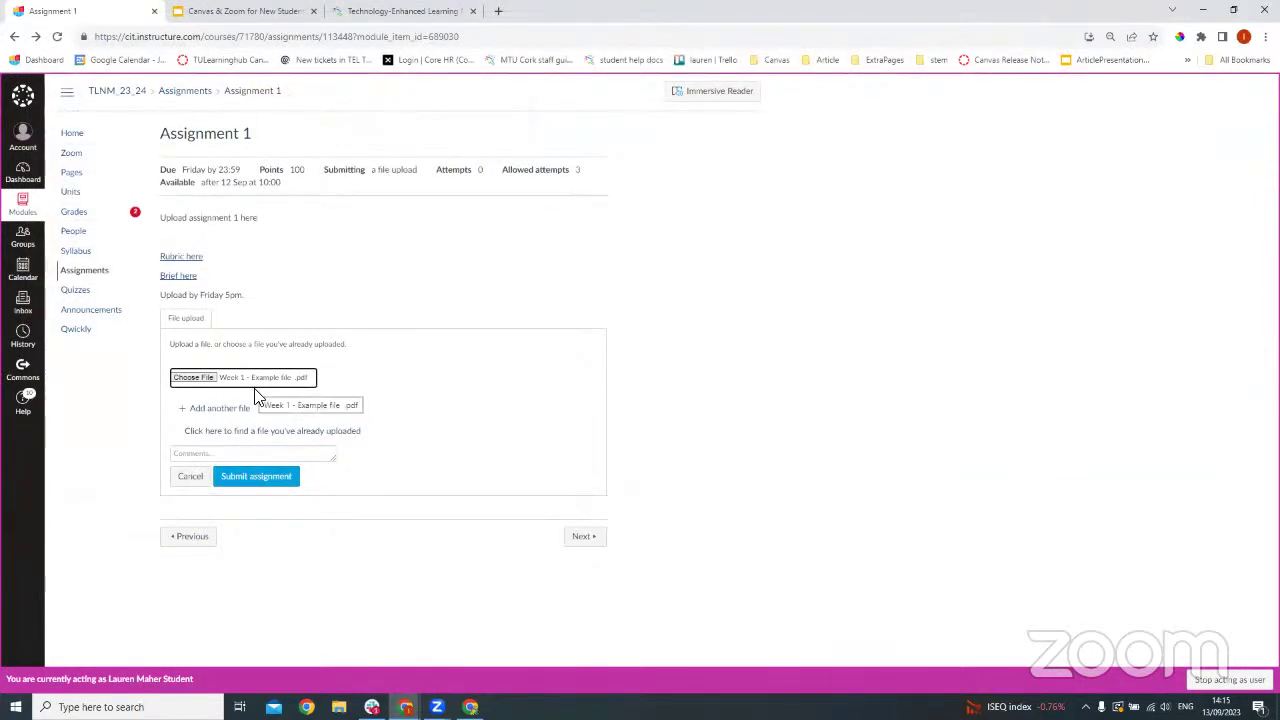
{"action": "left_click", "coordinate": [277, 482]}
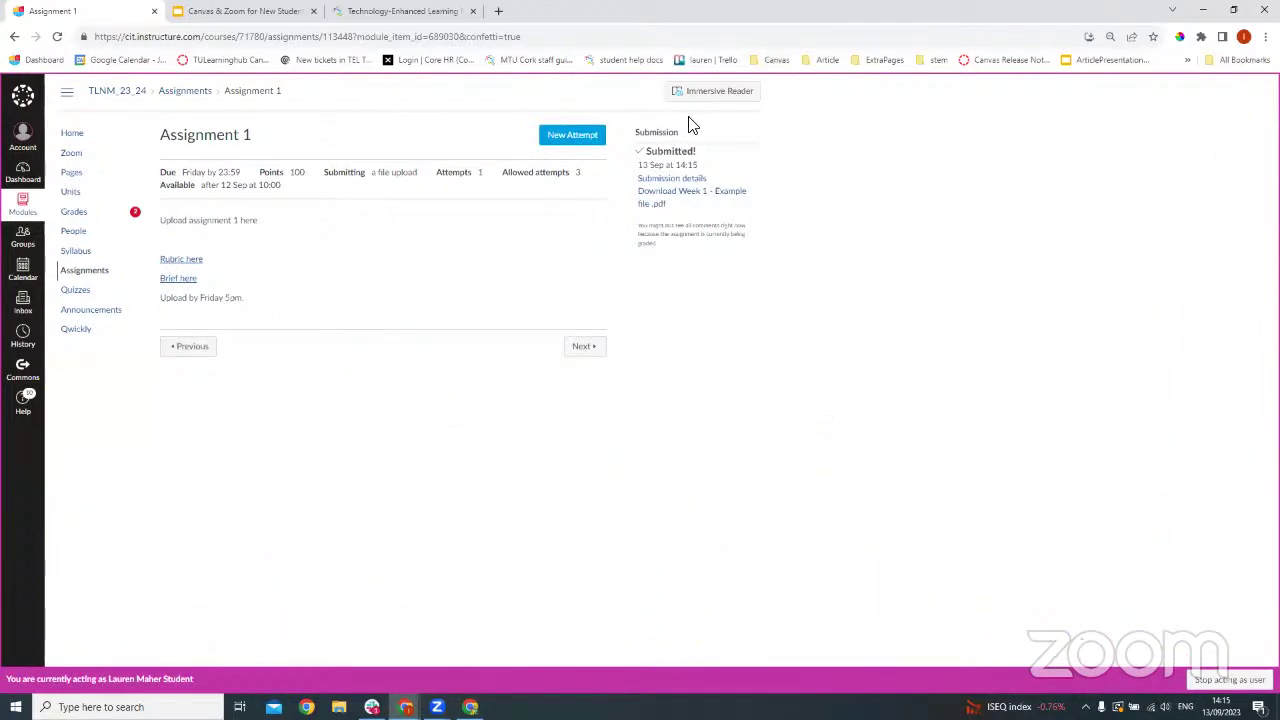
Review Assignment 1's submission details and the number of attempts used
{"action": "left_click_drag", "start_coordinate": [641, 134], "coordinate": [754, 234]}
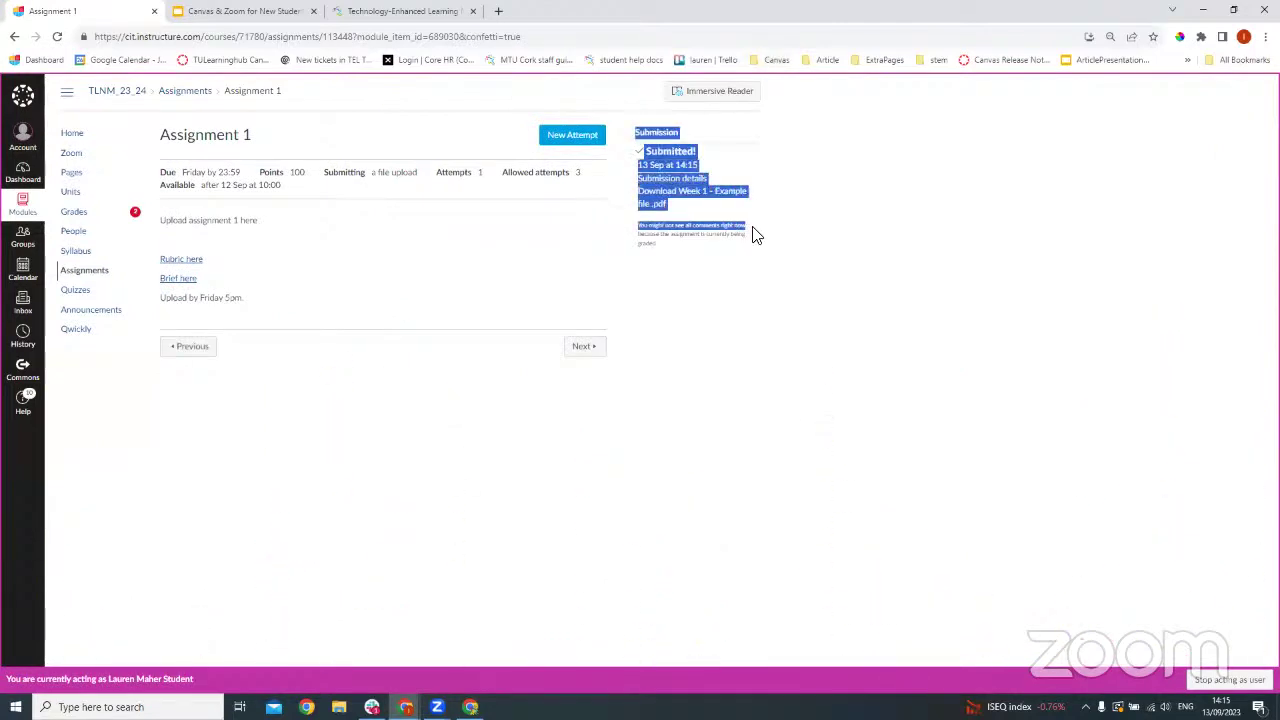
{"action": "left_click", "coordinate": [755, 268]}
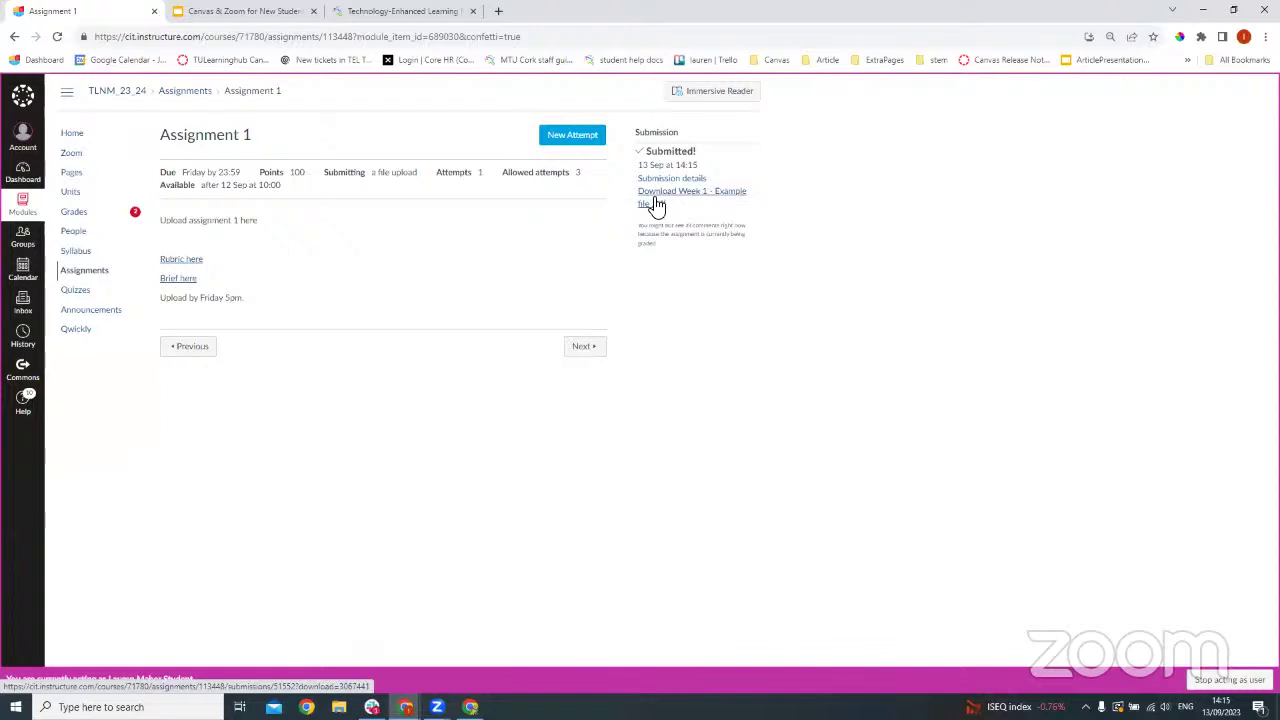
{"action": "double_click", "coordinate": [446, 172]}
{"action": "left_click", "coordinate": [477, 190]}
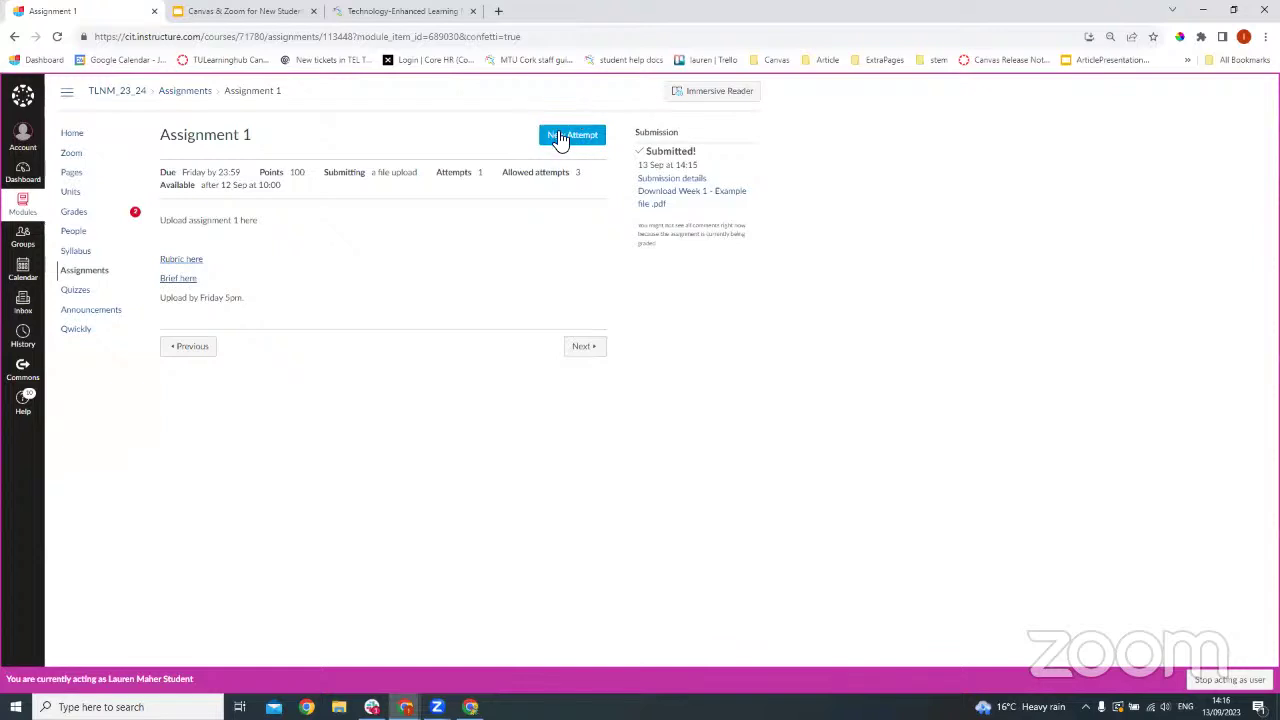
Open the Week 6 Quiz from the Units page, check its due date, and resume the quiz
{"action": "left_click", "coordinate": [70, 192]}
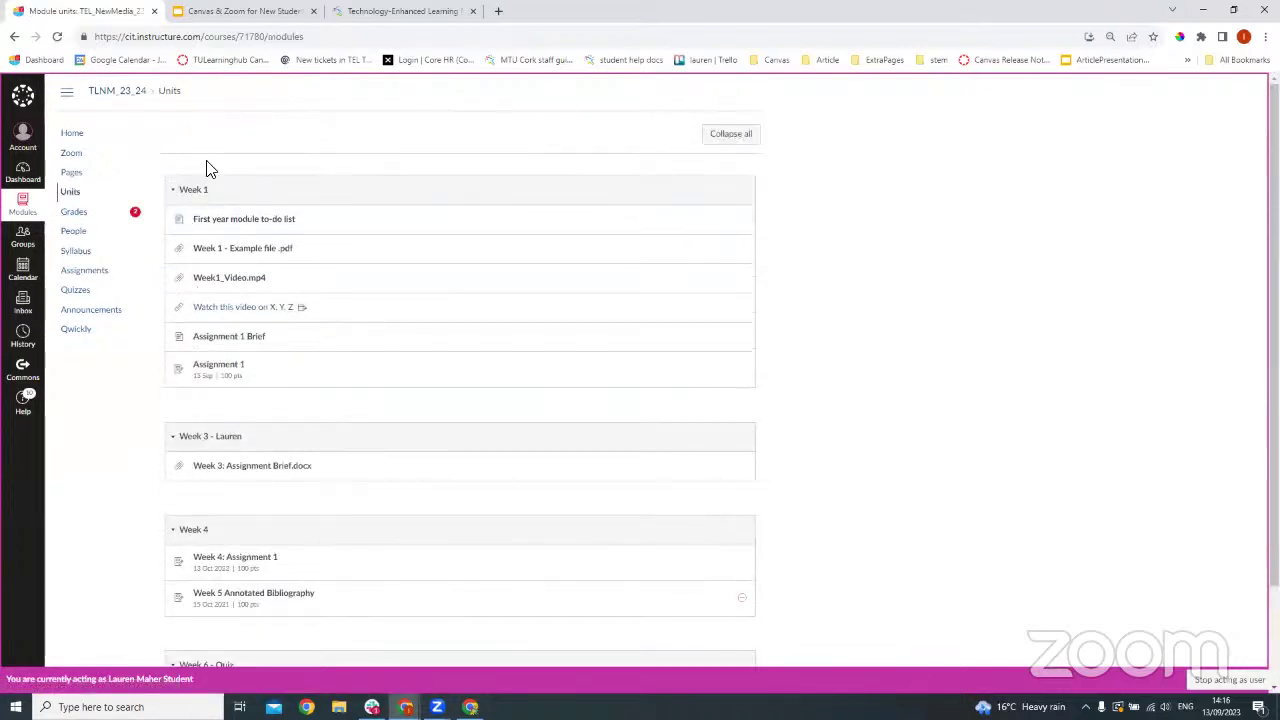
{"action": "scroll", "coordinate": [207, 168], "scroll_direction": "down", "scroll_amount": 1}
{"action": "scroll", "coordinate": [207, 168], "scroll_direction": "down", "scroll_amount": 2}
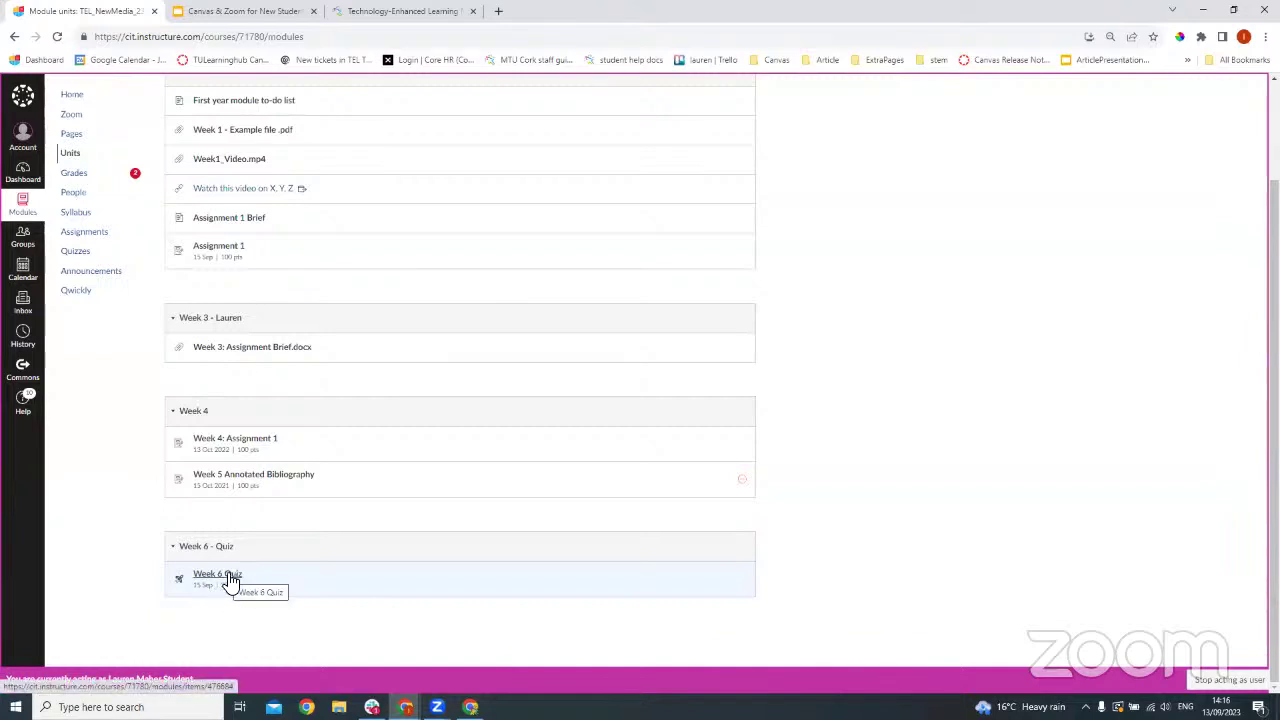
{"action": "left_click", "coordinate": [222, 574]}
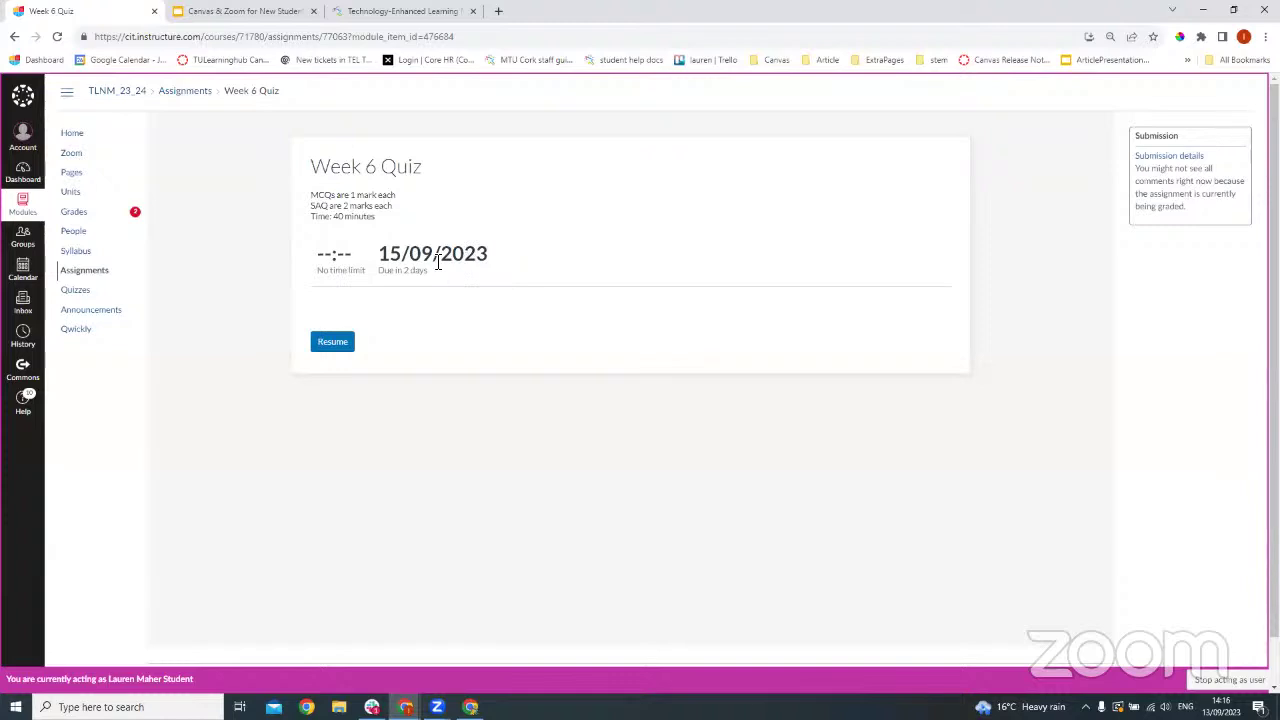
{"action": "left_click_drag", "start_coordinate": [430, 271], "coordinate": [383, 271]}
{"action": "left_click", "coordinate": [445, 369]}
{"action": "left_click", "coordinate": [329, 345]}
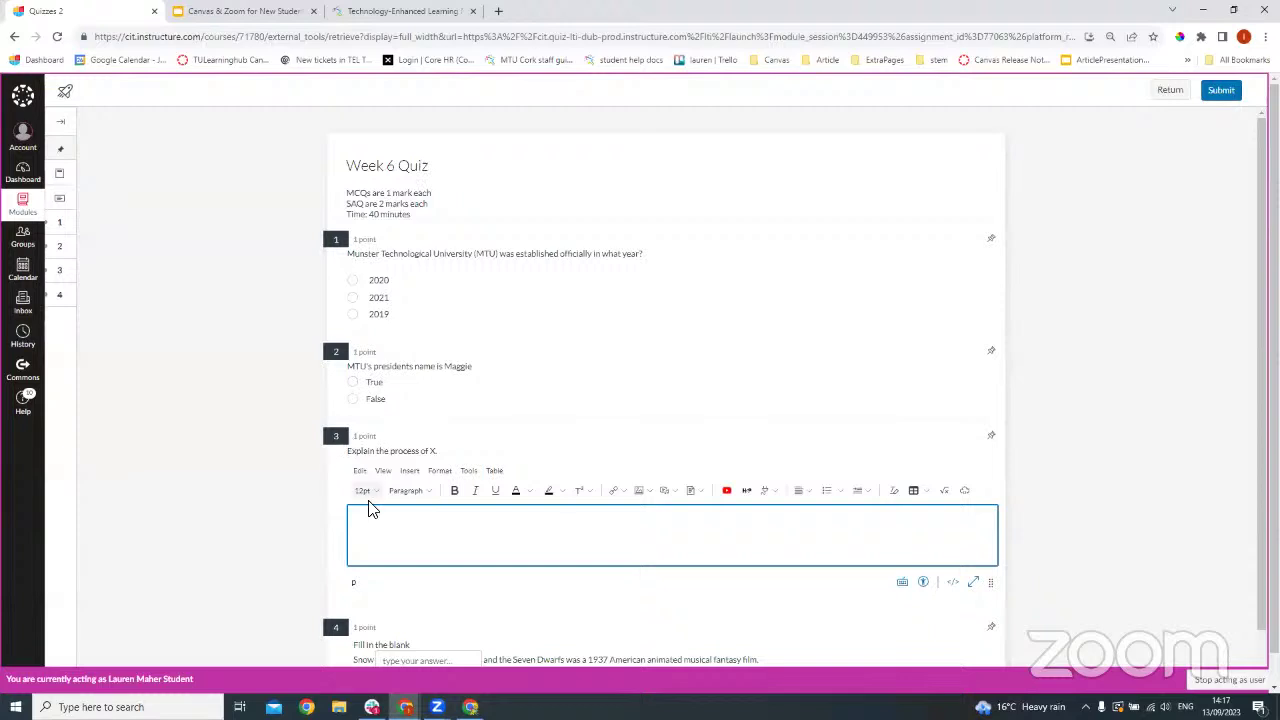
Answer the quiz with 2019 for question 1, True for question 2, a row of x's for question 3, and "white" for question 4
{"action": "scroll", "coordinate": [280, 253], "scroll_direction": "down", "scroll_amount": 1}
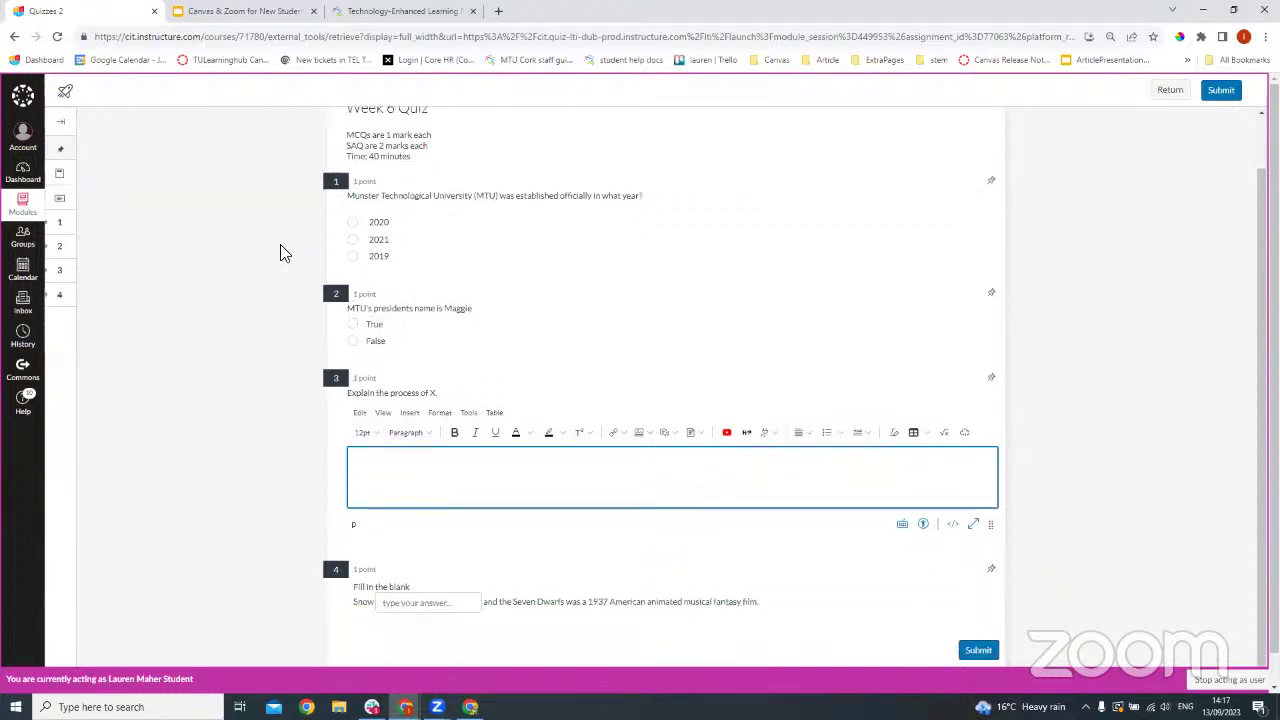
{"action": "left_click", "coordinate": [353, 256]}
{"action": "scroll", "coordinate": [470, 262], "scroll_direction": "down", "scroll_amount": 1}
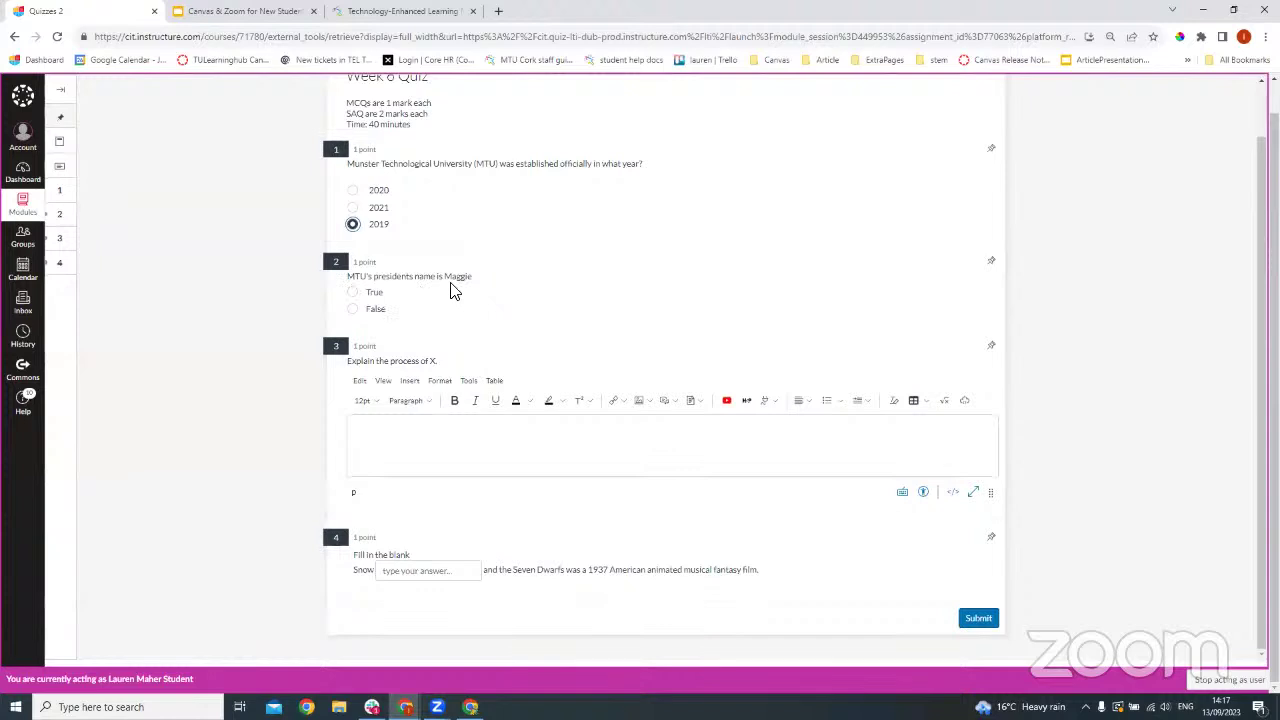
{"action": "left_click", "coordinate": [352, 292]}
{"action": "left_click", "coordinate": [429, 434]}
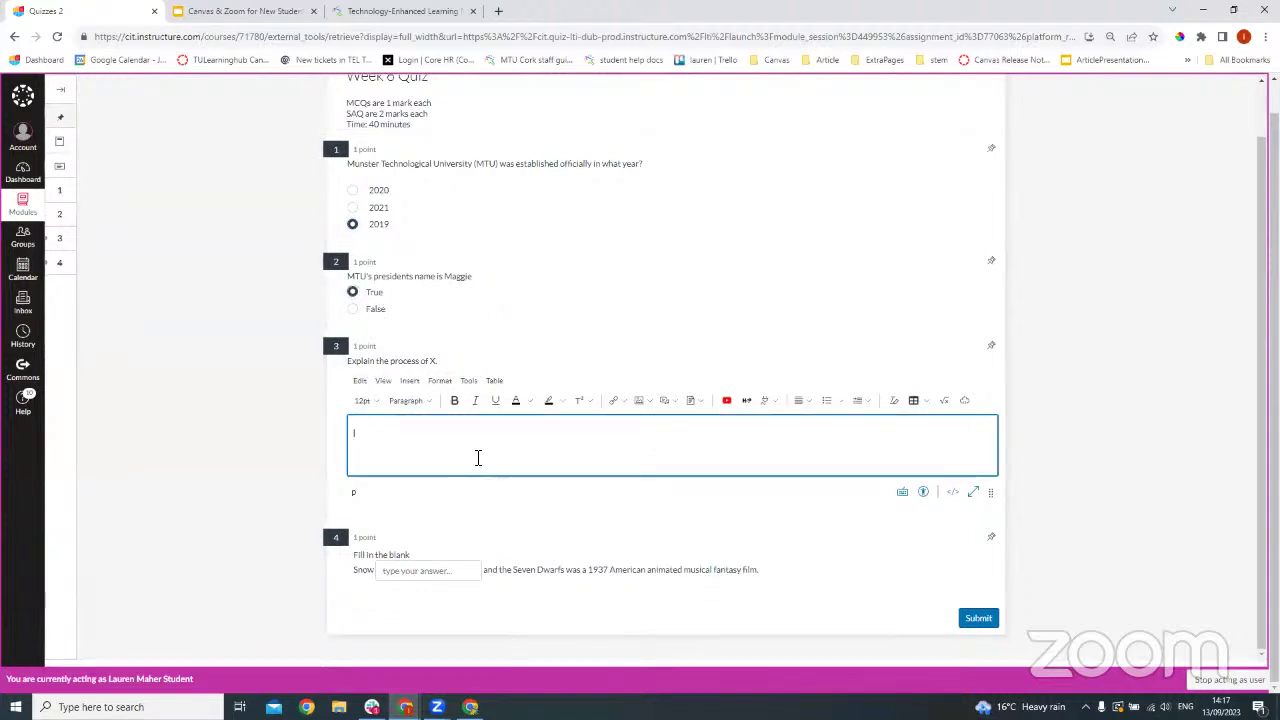
{"action": "type", "text": "xxxxxxxxxxxxxxxxxx"}
{"action": "left_click", "coordinate": [459, 575]}
{"action": "type", "text": "white"}
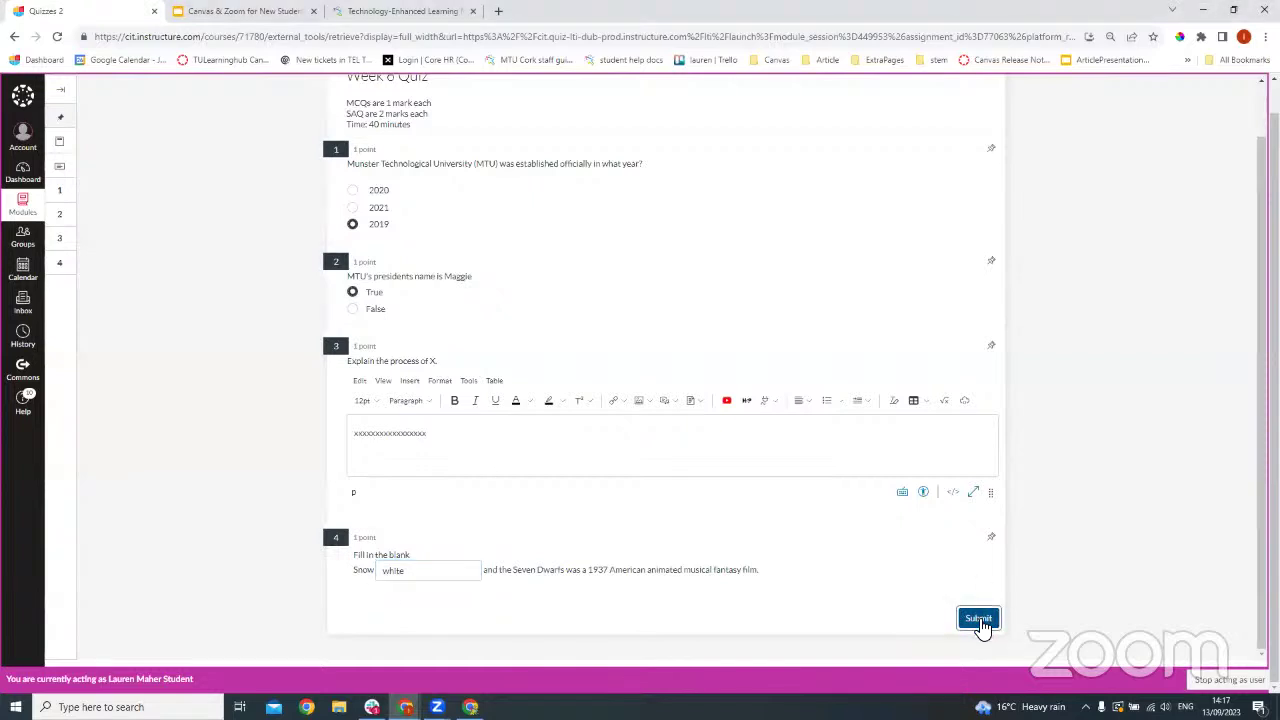
Submit the Week 6 Quiz and confirm the submission
{"action": "left_click", "coordinate": [980, 620]}
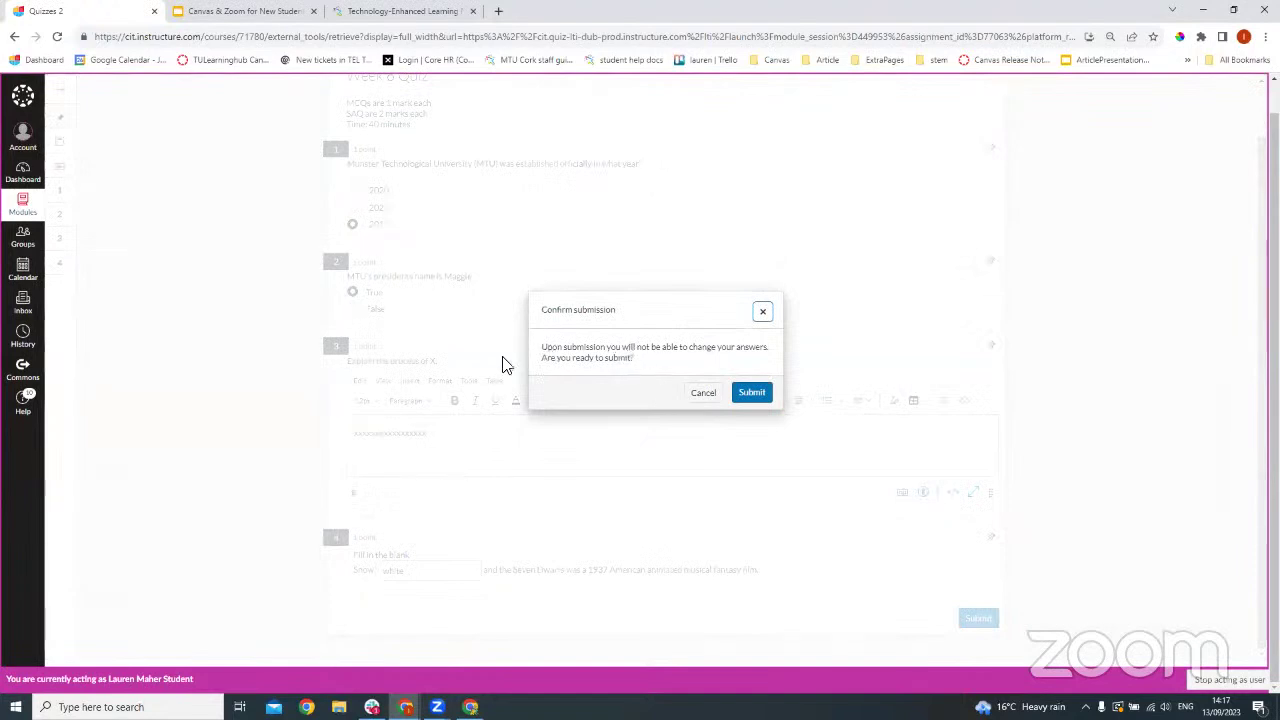
{"action": "left_click", "coordinate": [764, 398]}
{"action": "left_click", "coordinate": [751, 394]}
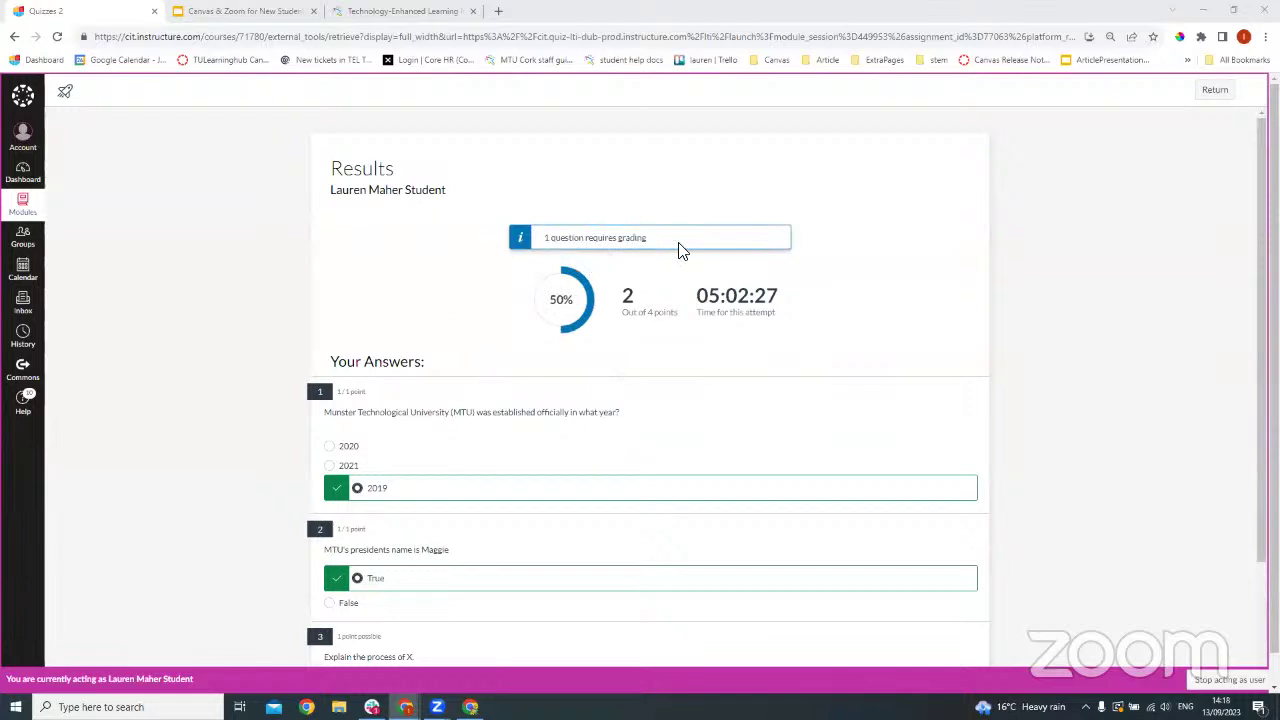
Review the quiz results down to question 4's correct answer, and return through the quiz page to the module home page
{"action": "scroll", "coordinate": [680, 255], "scroll_direction": "down", "scroll_amount": 2}
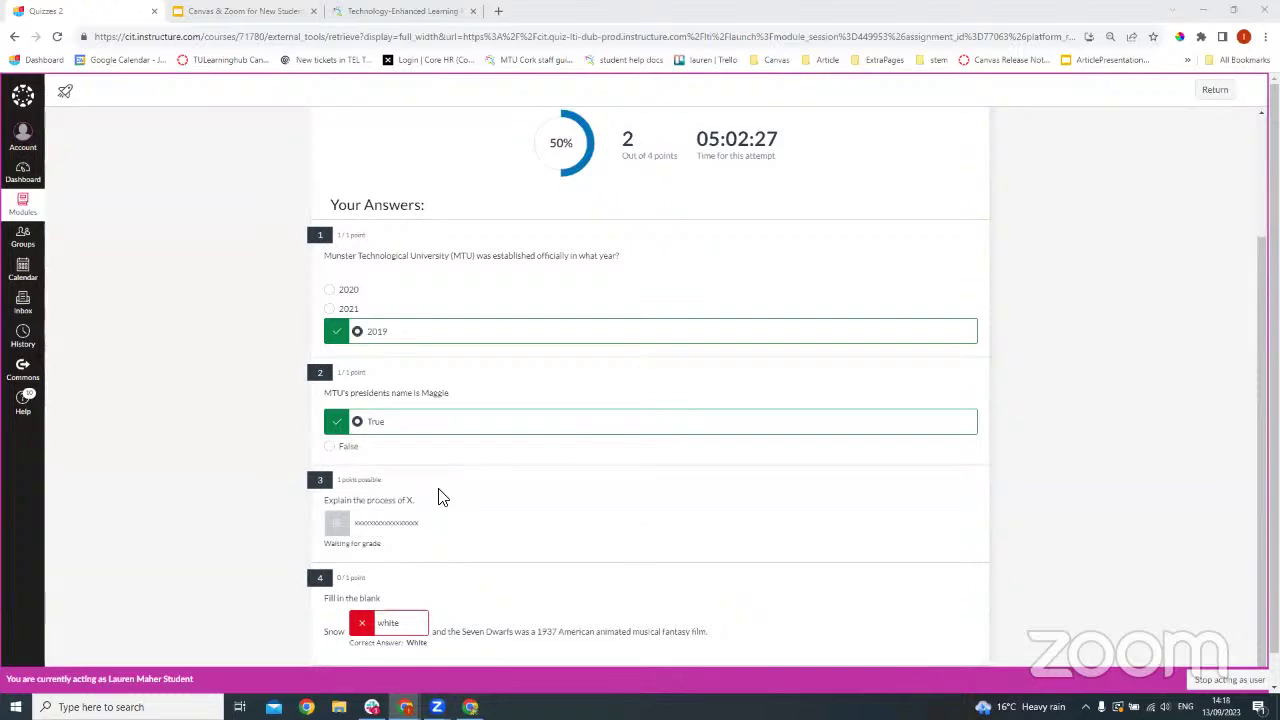
{"action": "scroll", "coordinate": [443, 394], "scroll_direction": "down", "scroll_amount": 1}
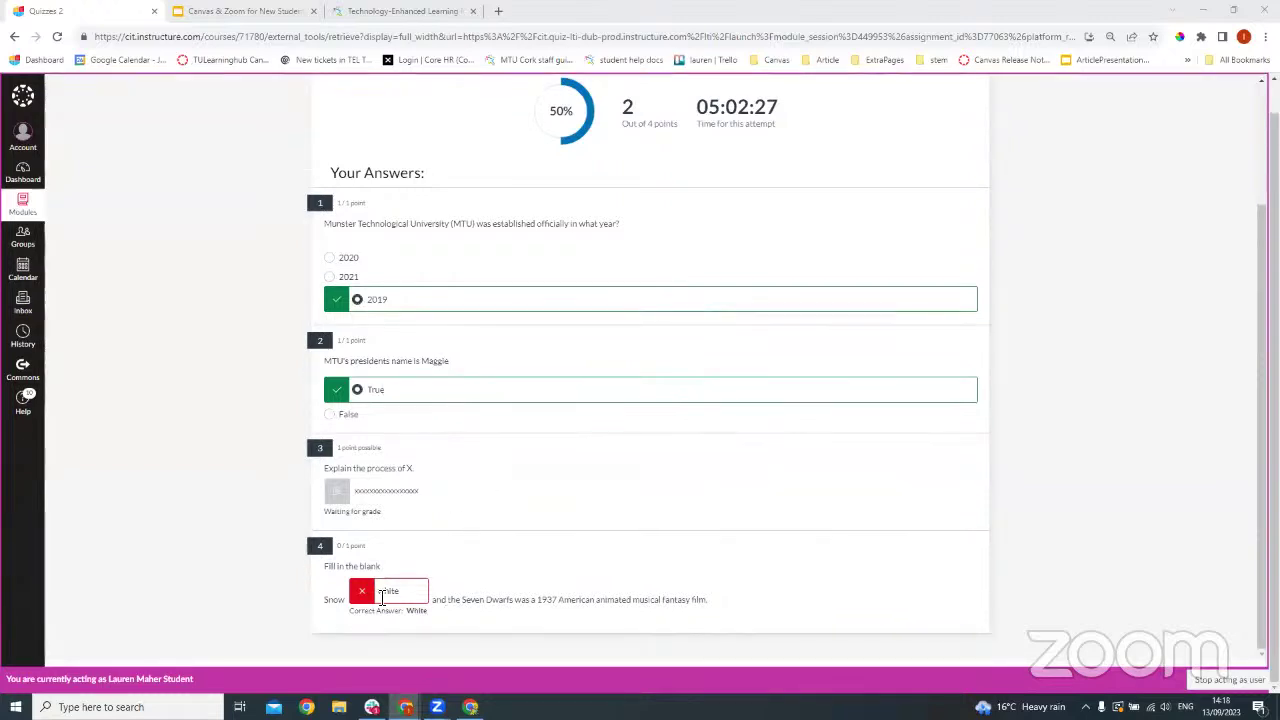
{"action": "left_click_drag", "start_coordinate": [416, 616], "coordinate": [404, 620]}
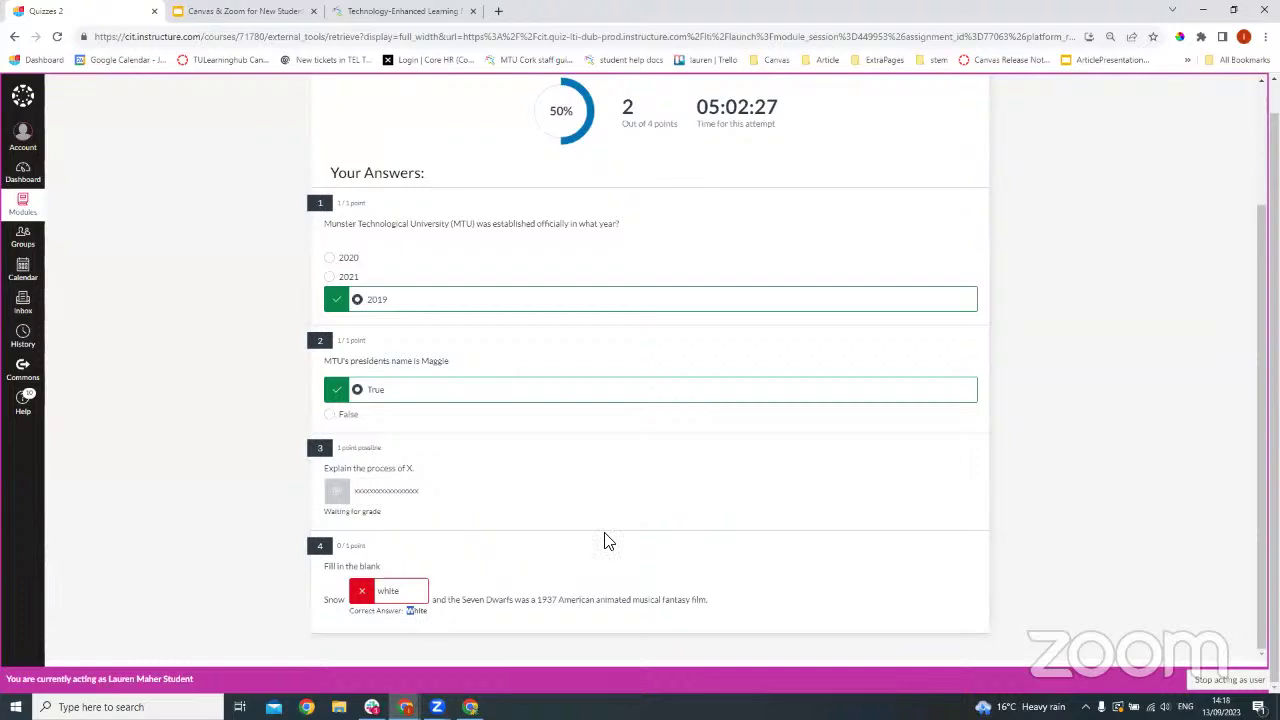
{"action": "scroll", "coordinate": [814, 383], "scroll_direction": "up", "scroll_amount": 3}
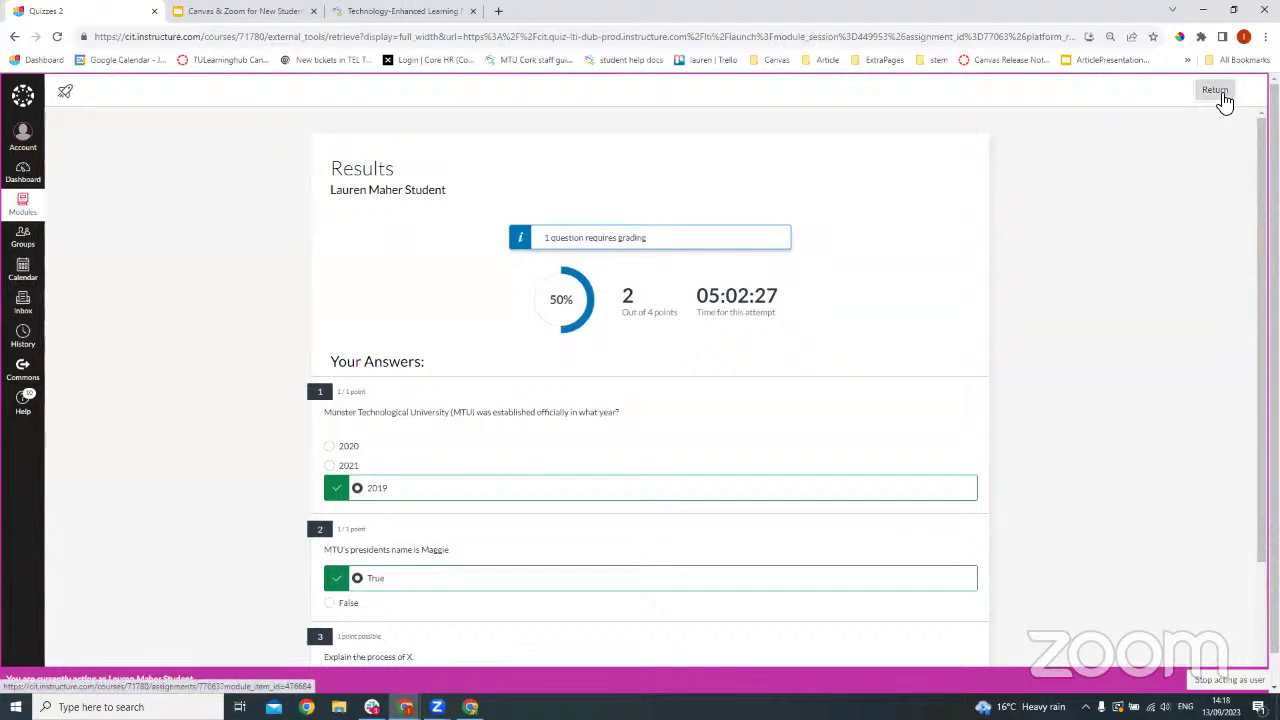
{"action": "left_click", "coordinate": [1218, 92]}
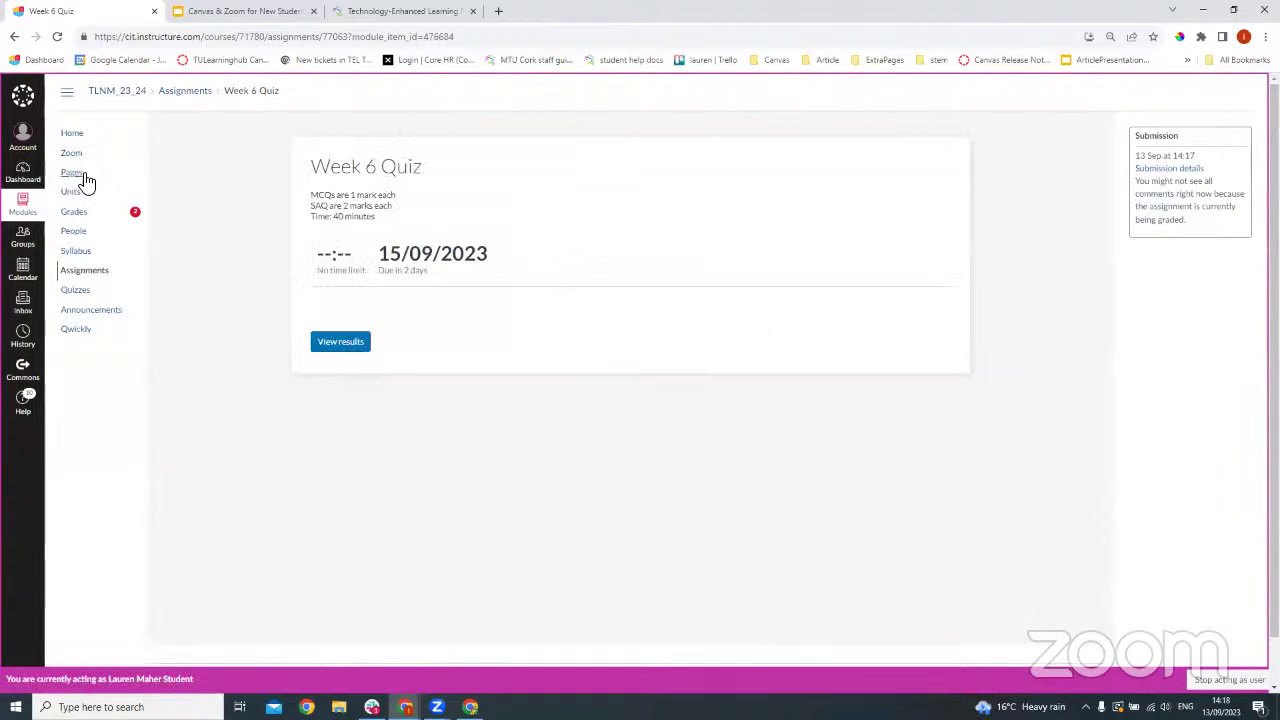
{"action": "left_click", "coordinate": [70, 136]}
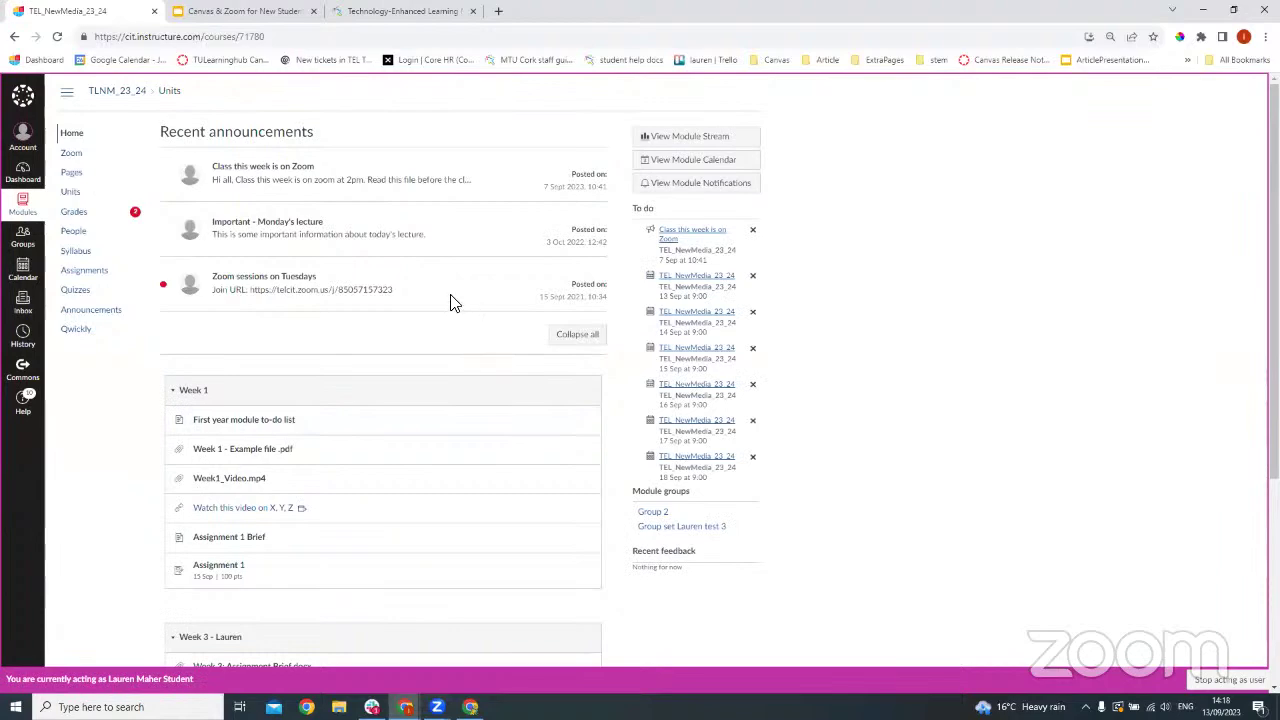
Examine the module's Grades page for assignment due dates and scores, and return to the module home page
{"action": "scroll", "coordinate": [278, 536], "scroll_direction": "down", "scroll_amount": 3}
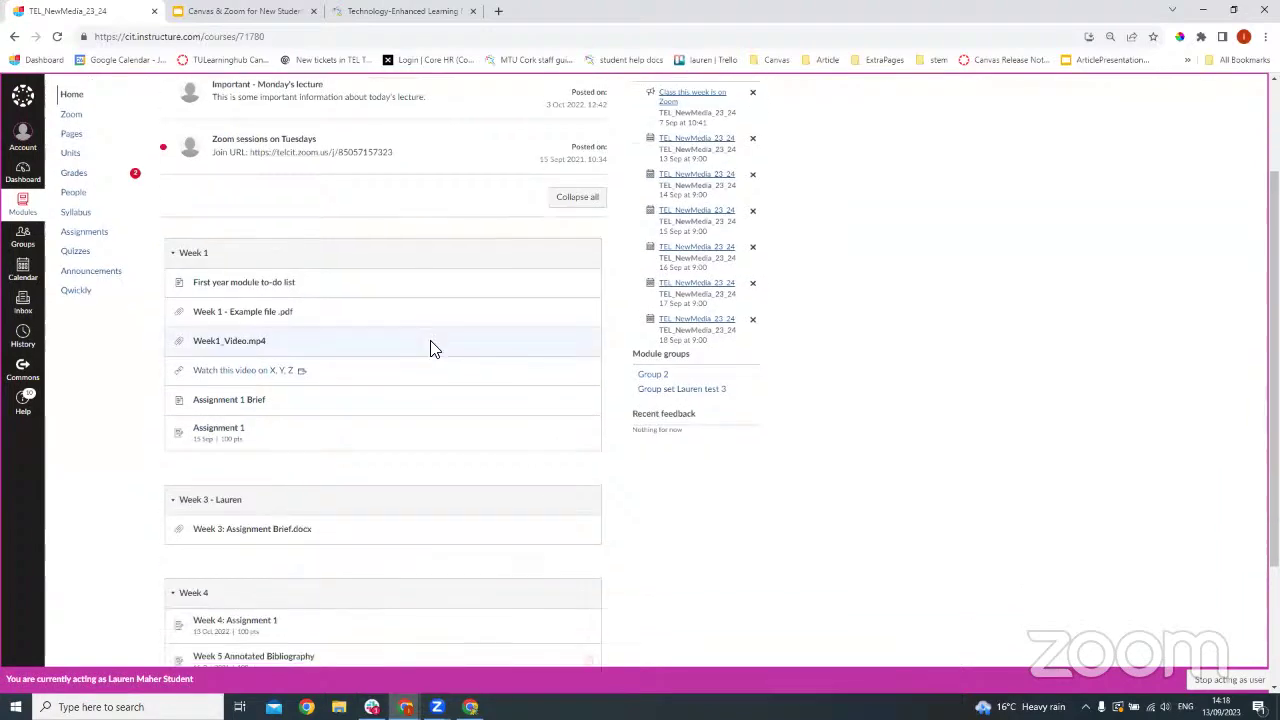
{"action": "scroll", "coordinate": [432, 349], "scroll_direction": "up", "scroll_amount": 3}
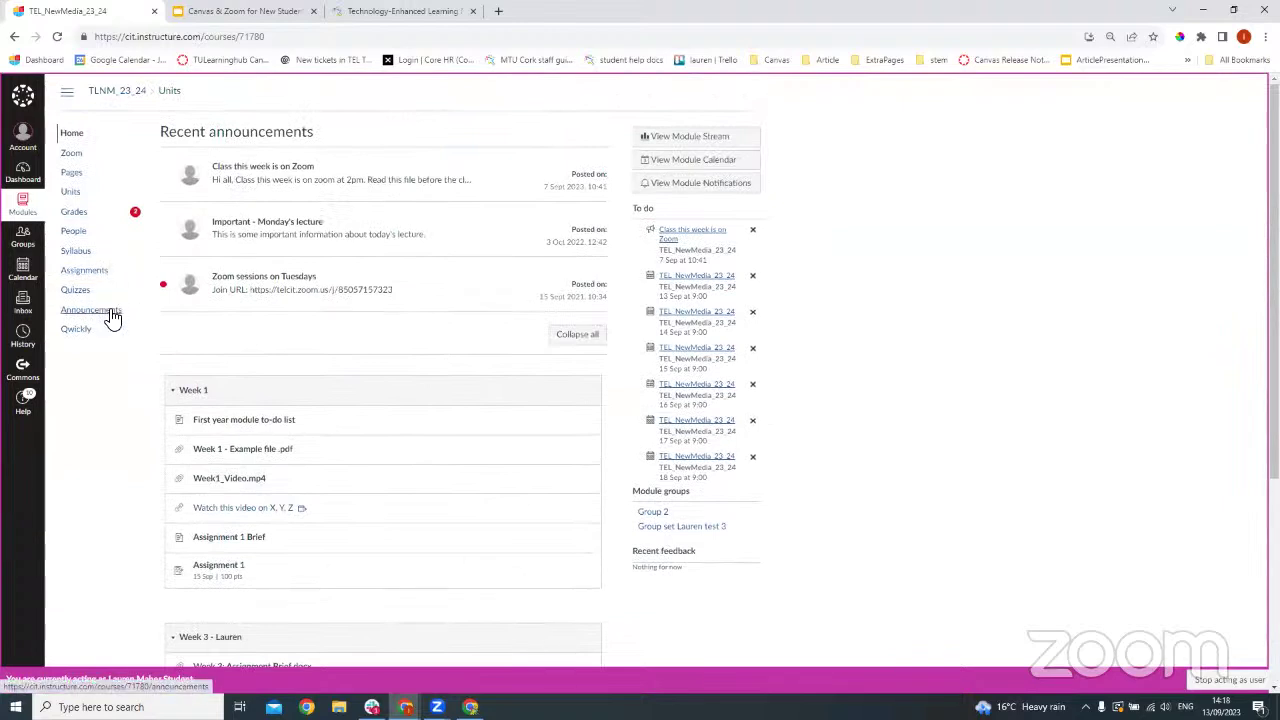
{"action": "left_click", "coordinate": [77, 217]}
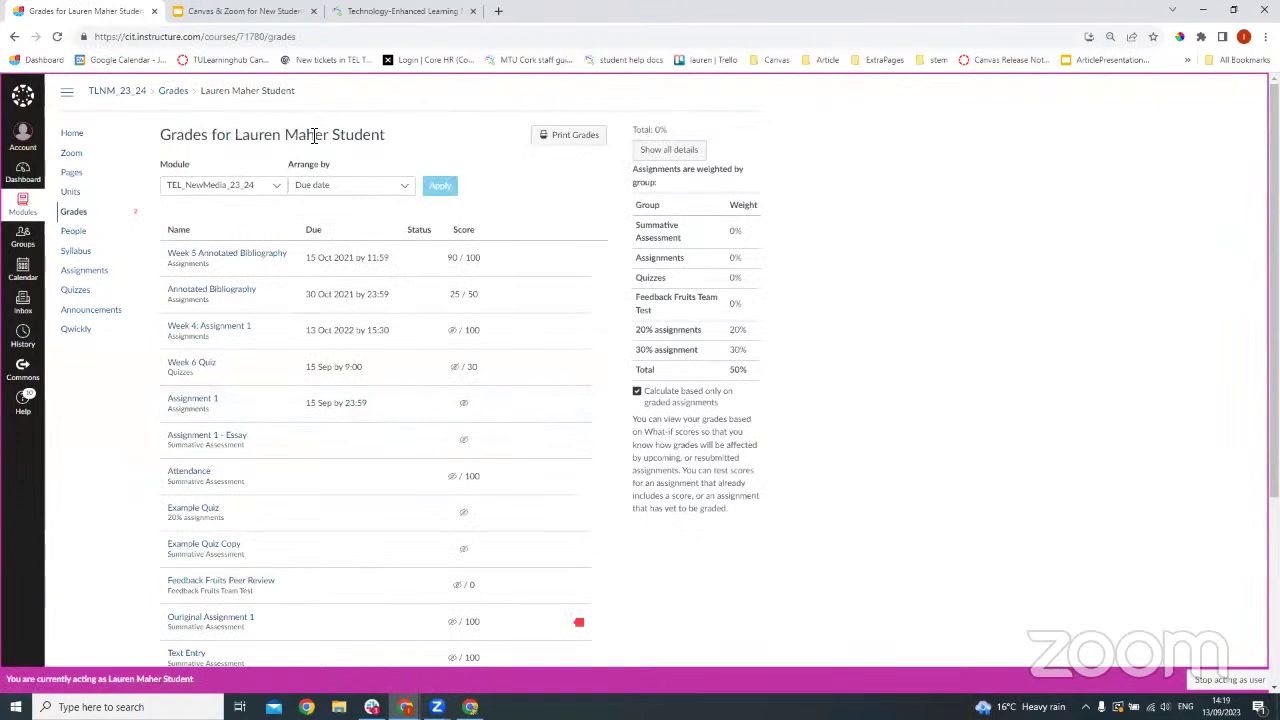
{"action": "scroll", "coordinate": [549, 209], "scroll_direction": "down", "scroll_amount": 2}
{"action": "scroll", "coordinate": [531, 194], "scroll_direction": "up", "scroll_amount": 1}
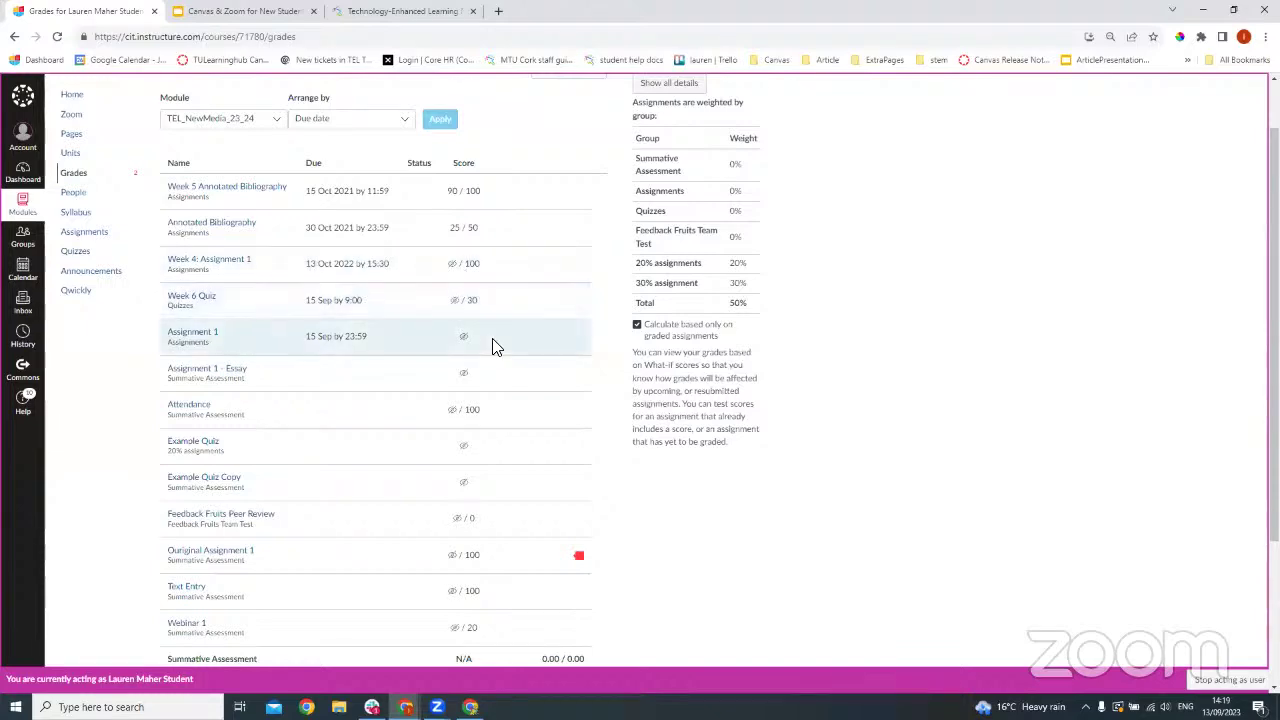
{"action": "scroll", "coordinate": [492, 345], "scroll_direction": "down", "scroll_amount": 3}
{"action": "scroll", "coordinate": [492, 320], "scroll_direction": "up", "scroll_amount": 4}
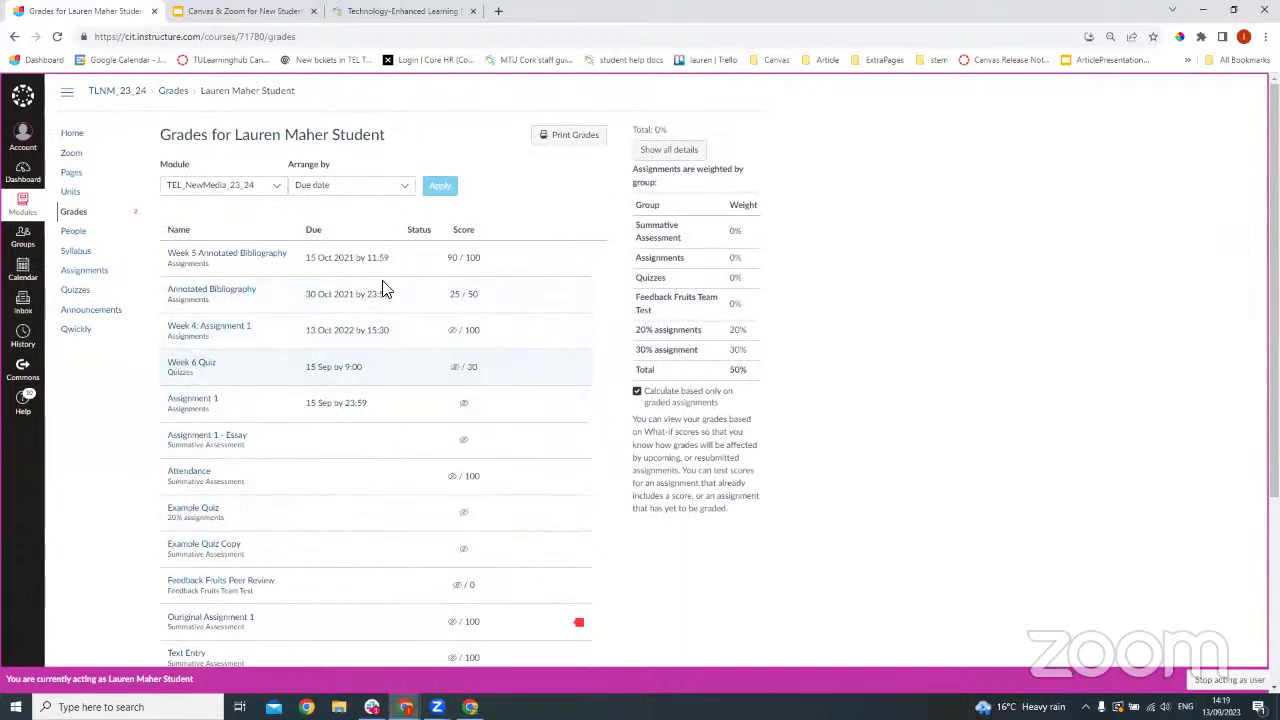
{"action": "left_click", "coordinate": [76, 137]}
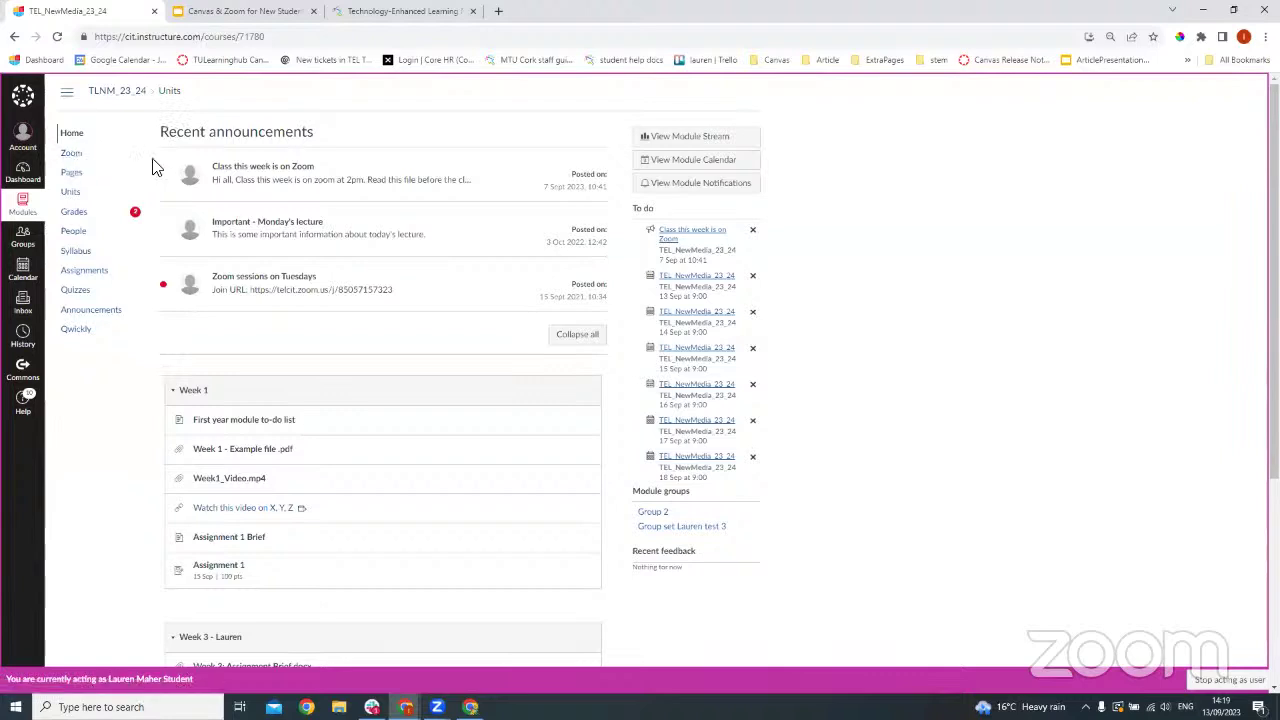
Try to join the first upcoming TEL_NewMedia_23_24 meeting from the module's Zoom page, and return to the meeting list
{"action": "left_click", "coordinate": [78, 160]}
{"action": "left_click_drag", "start_coordinate": [78, 160], "coordinate": [108, 153]}
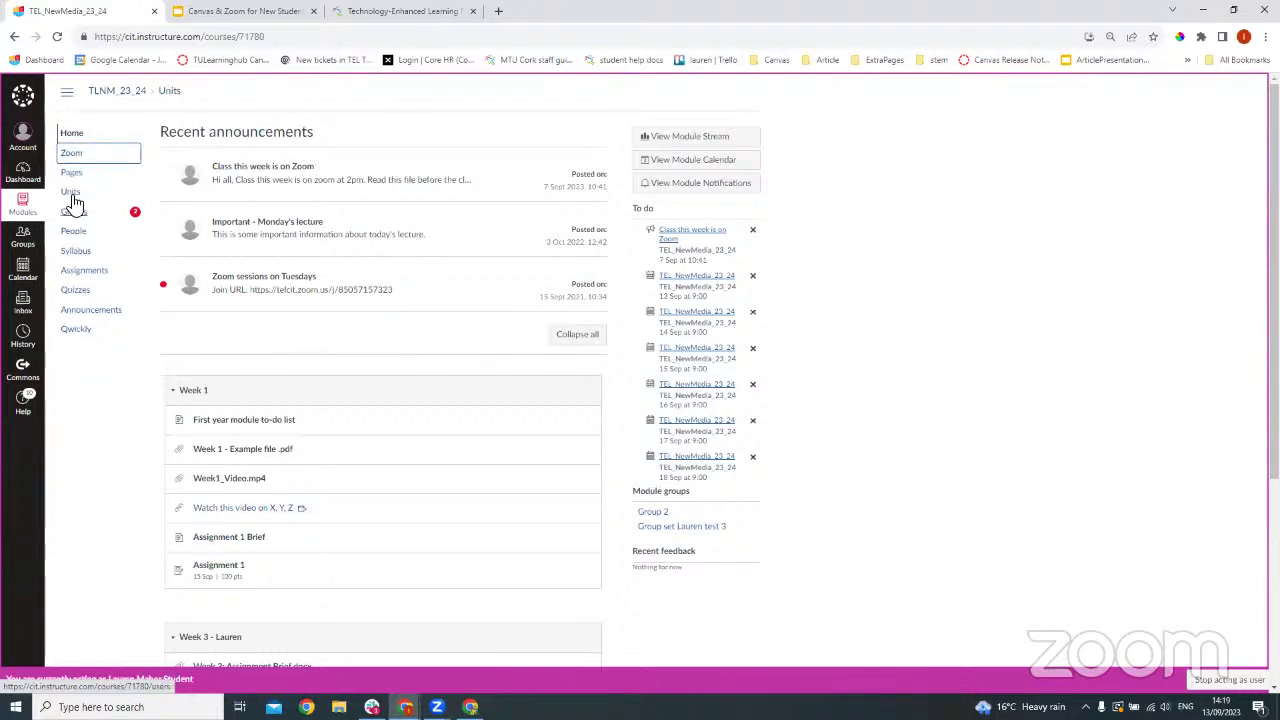
{"action": "left_click", "coordinate": [75, 157]}
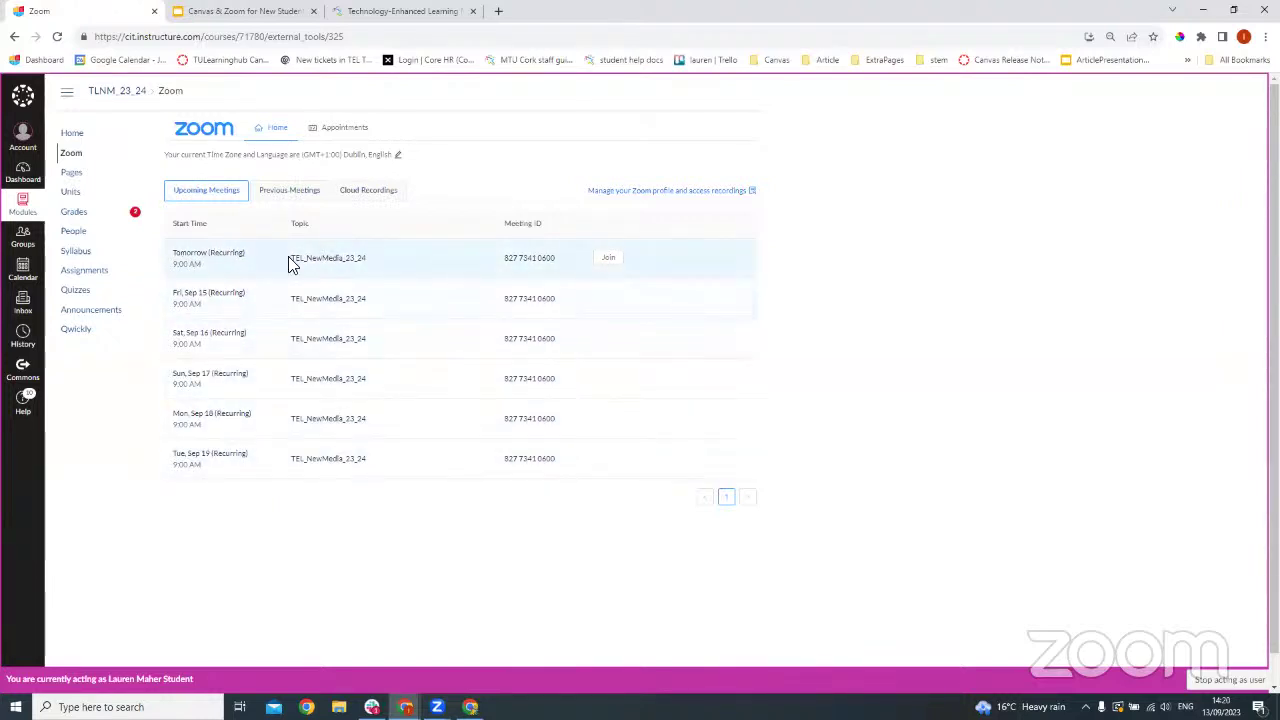
{"action": "left_click", "coordinate": [606, 259]}
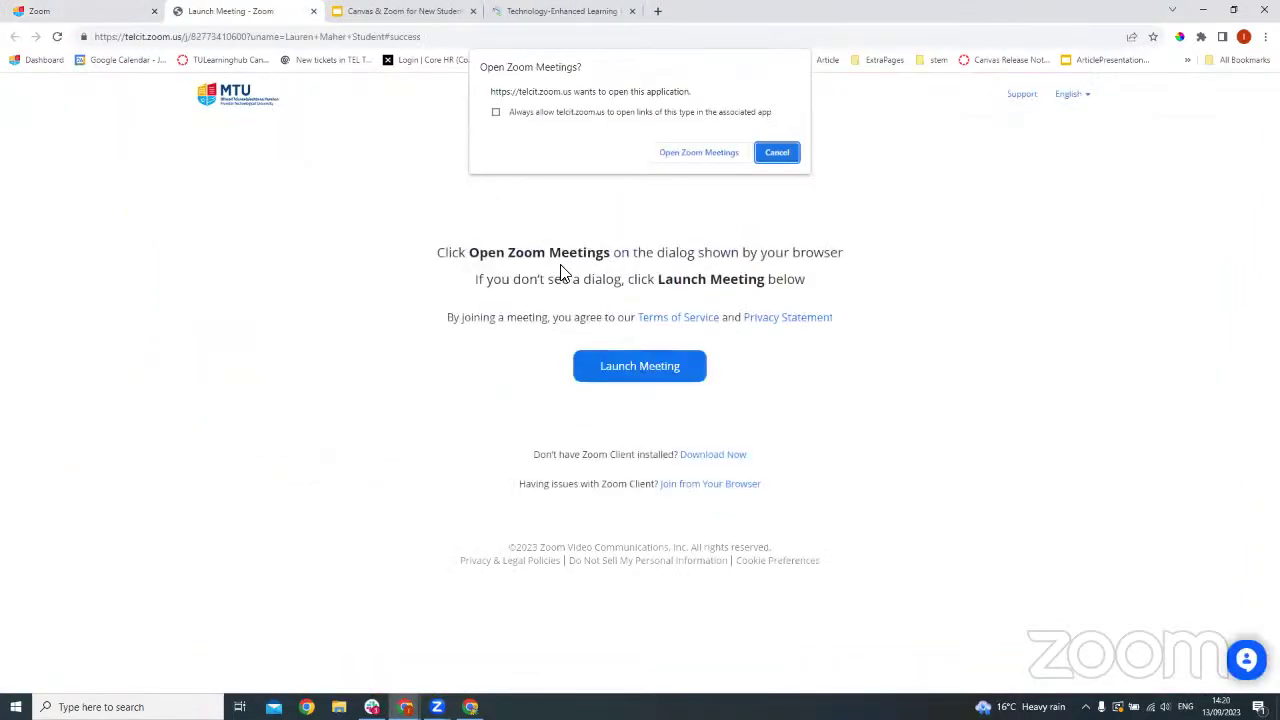
{"action": "left_click", "coordinate": [716, 158]}
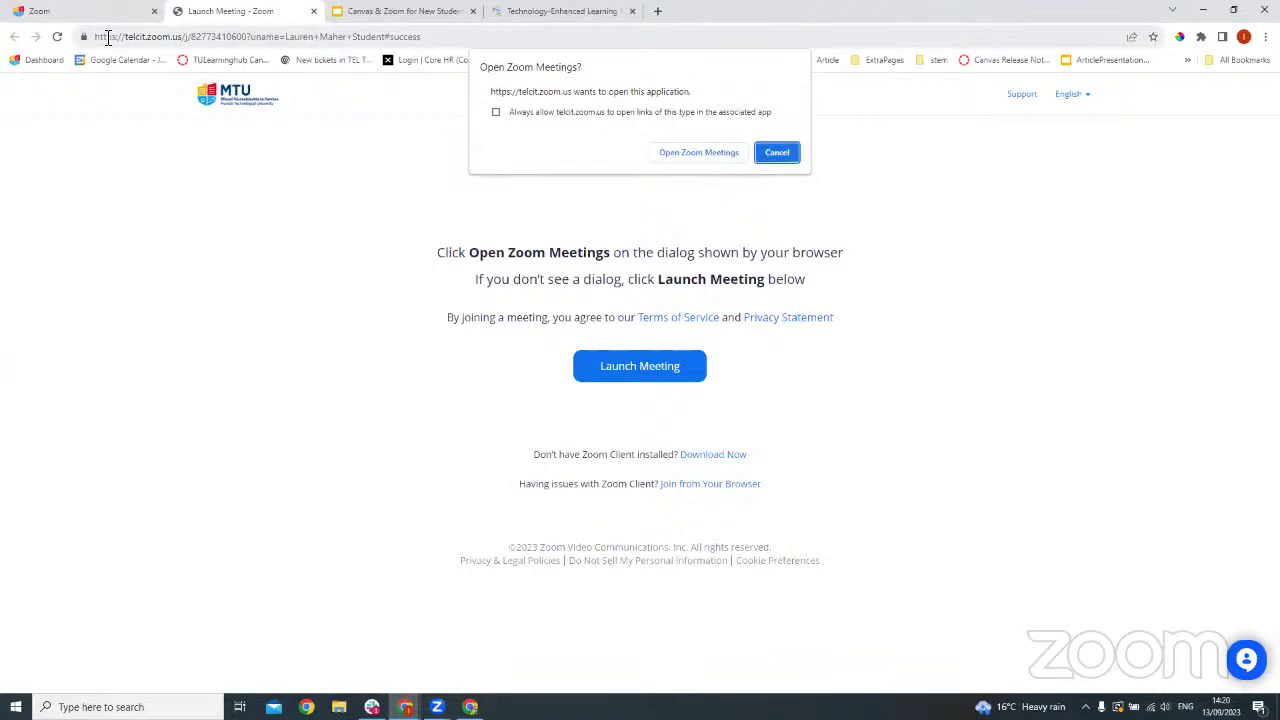
{"action": "left_click", "coordinate": [130, 14]}
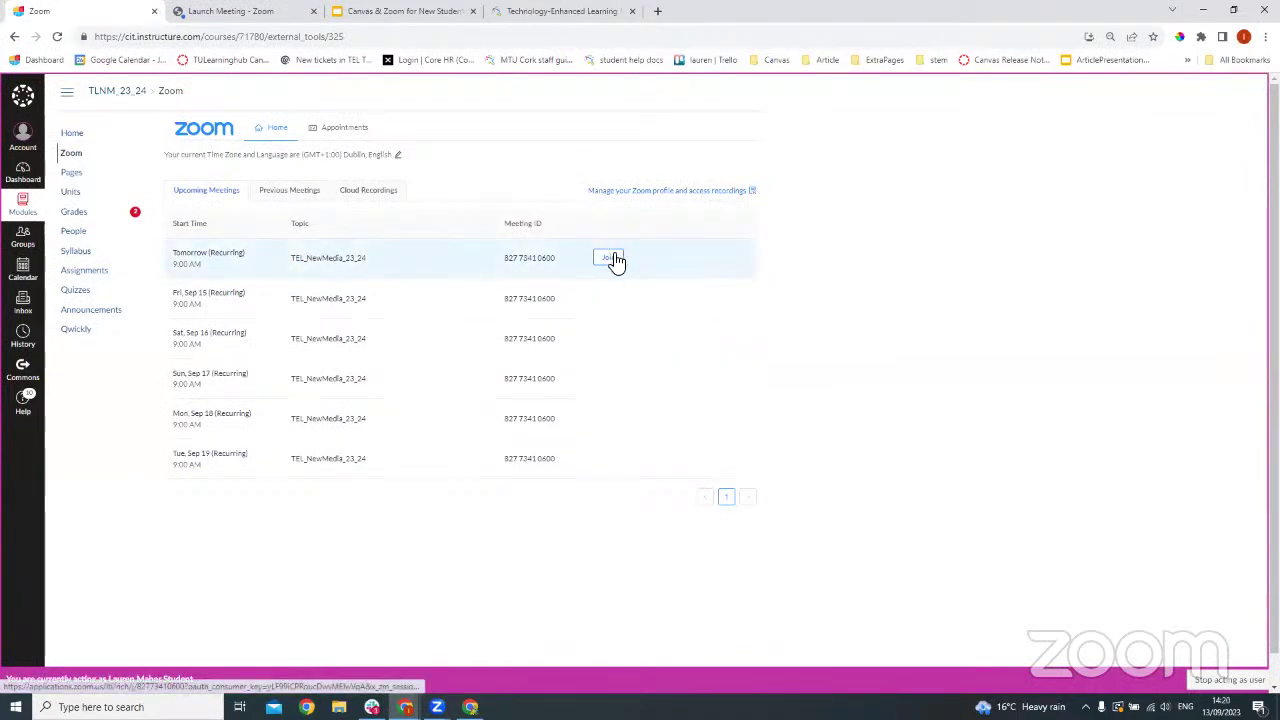
Check the previous Zoom meetings and open the 15 September 2022 TEL_NewMedia_22_23 cloud recording with its transcript
{"action": "left_click", "coordinate": [288, 196]}
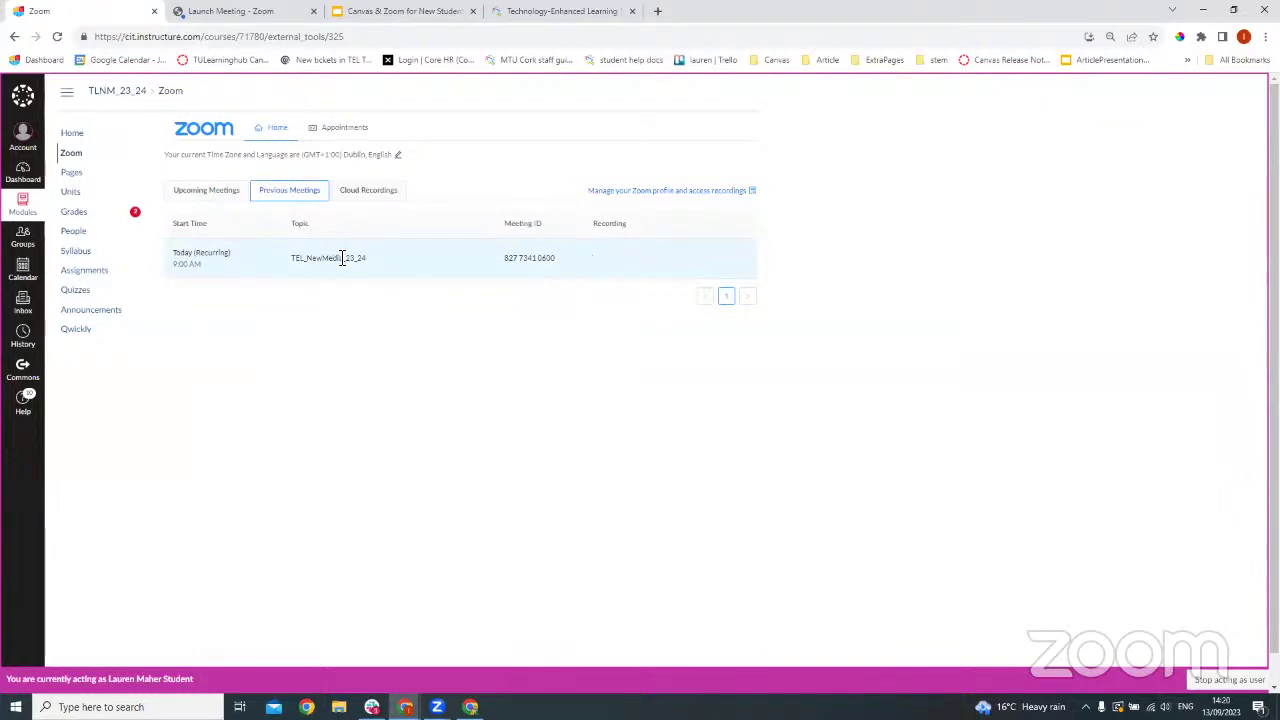
{"action": "left_click", "coordinate": [386, 199]}
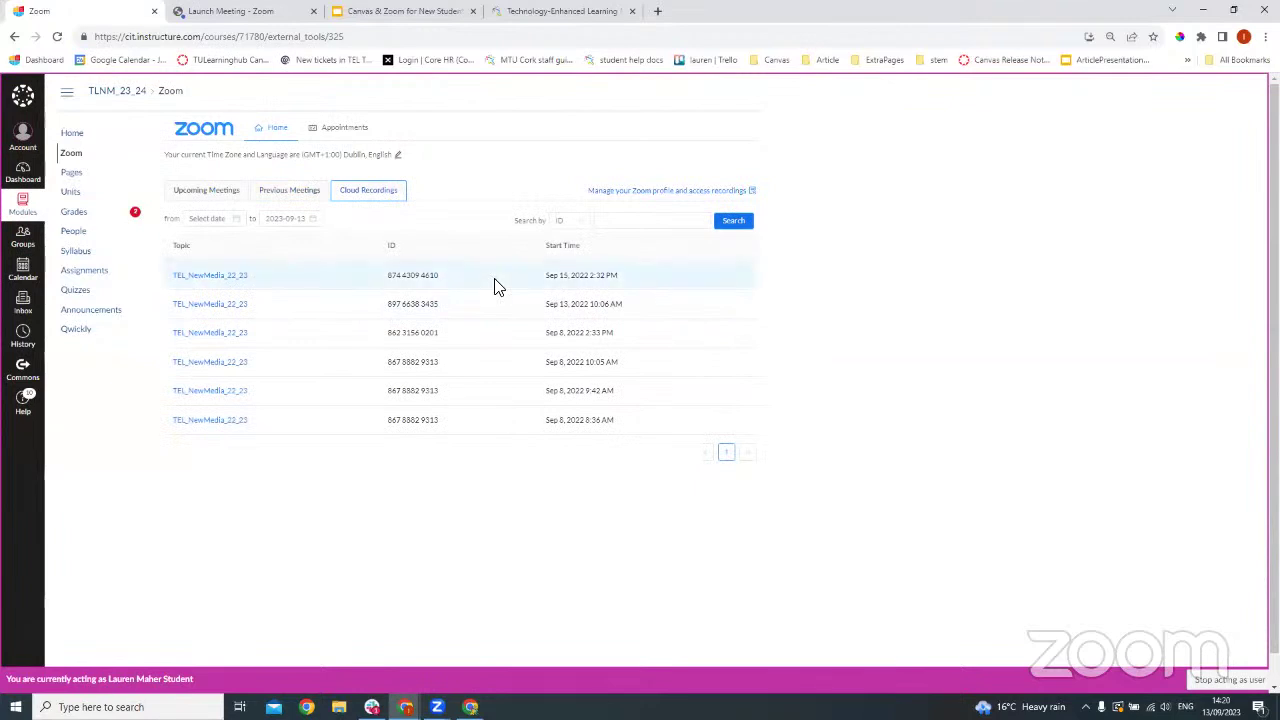
{"action": "left_click", "coordinate": [213, 279]}
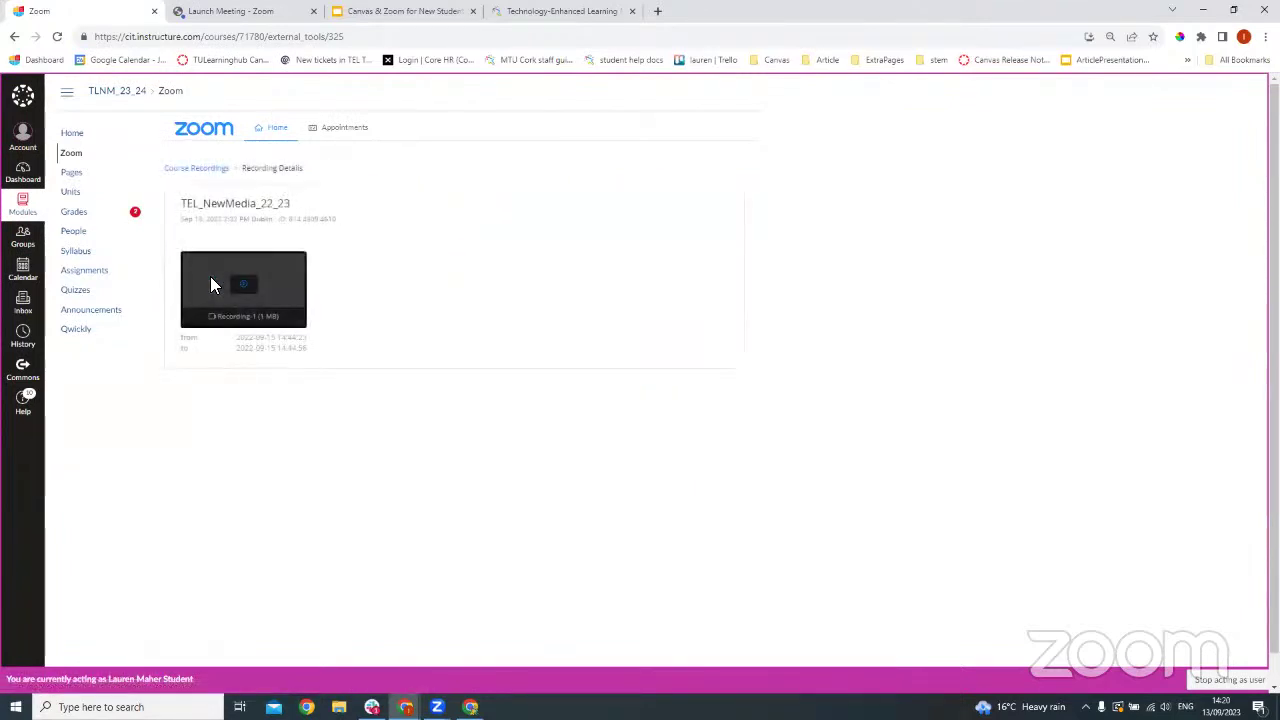
{"action": "left_click", "coordinate": [248, 288]}
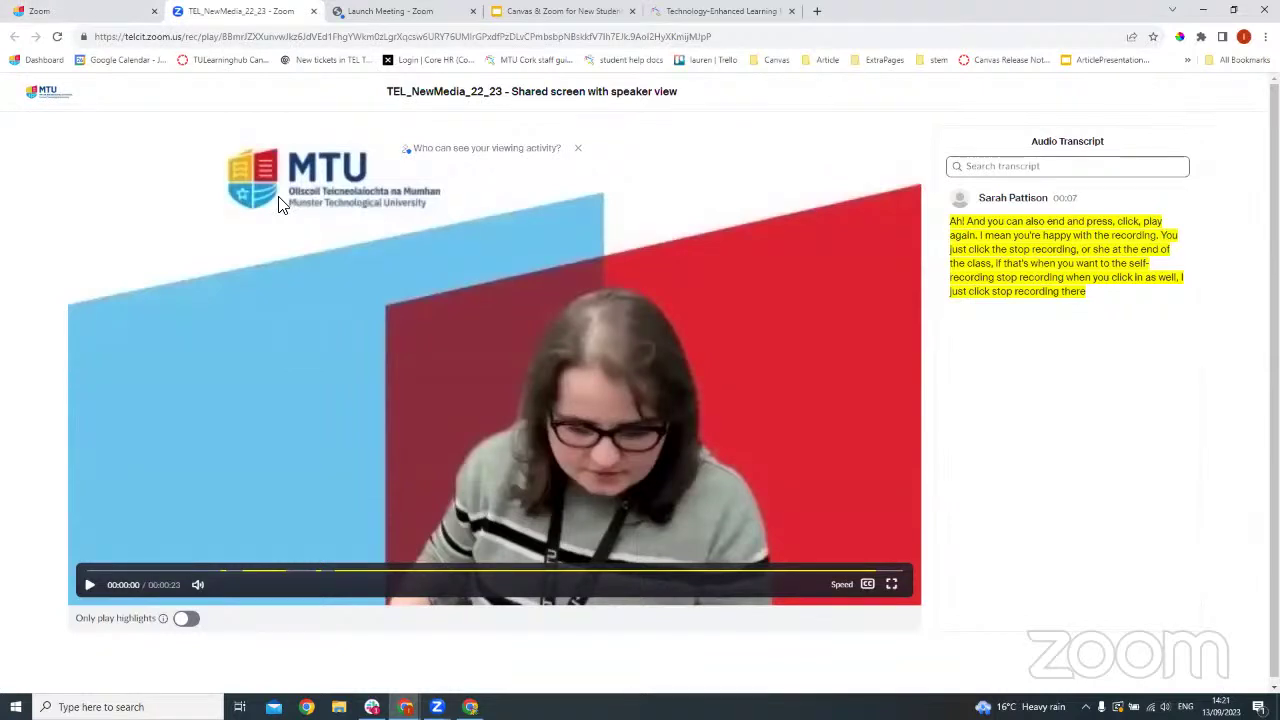
{"action": "left_click", "coordinate": [49, 10]}
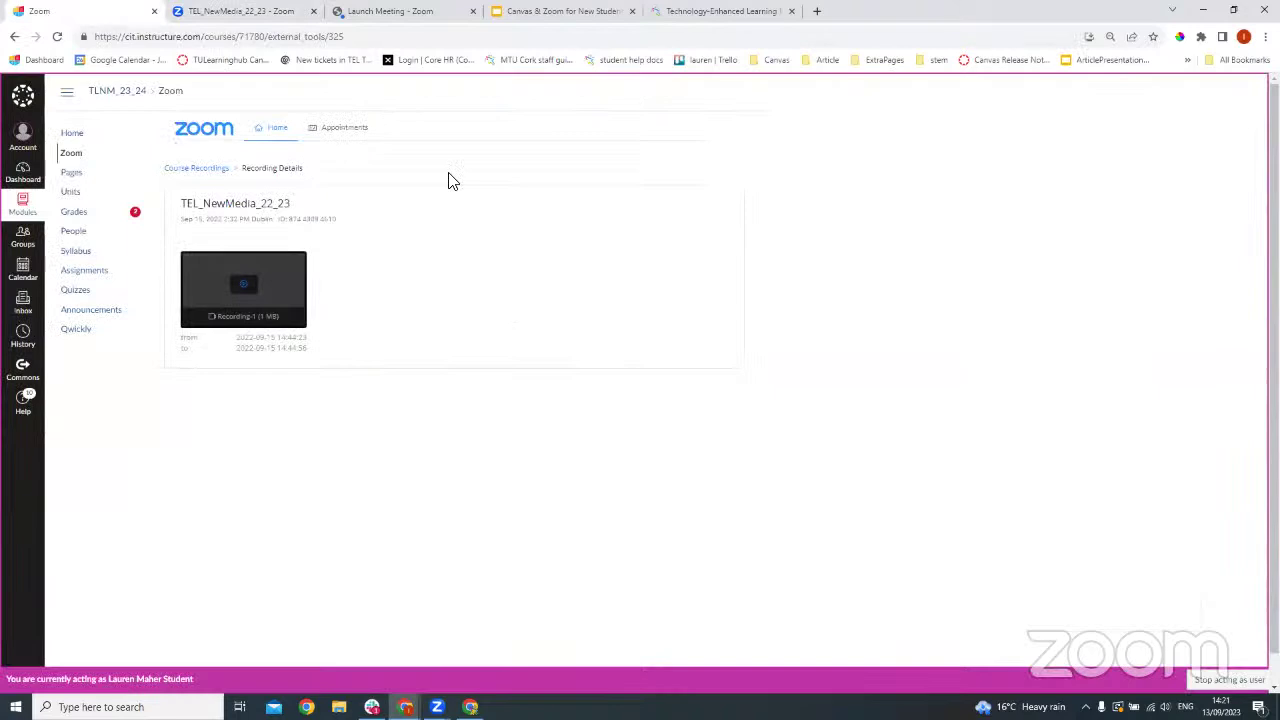
{"action": "left_click", "coordinate": [256, 16]}
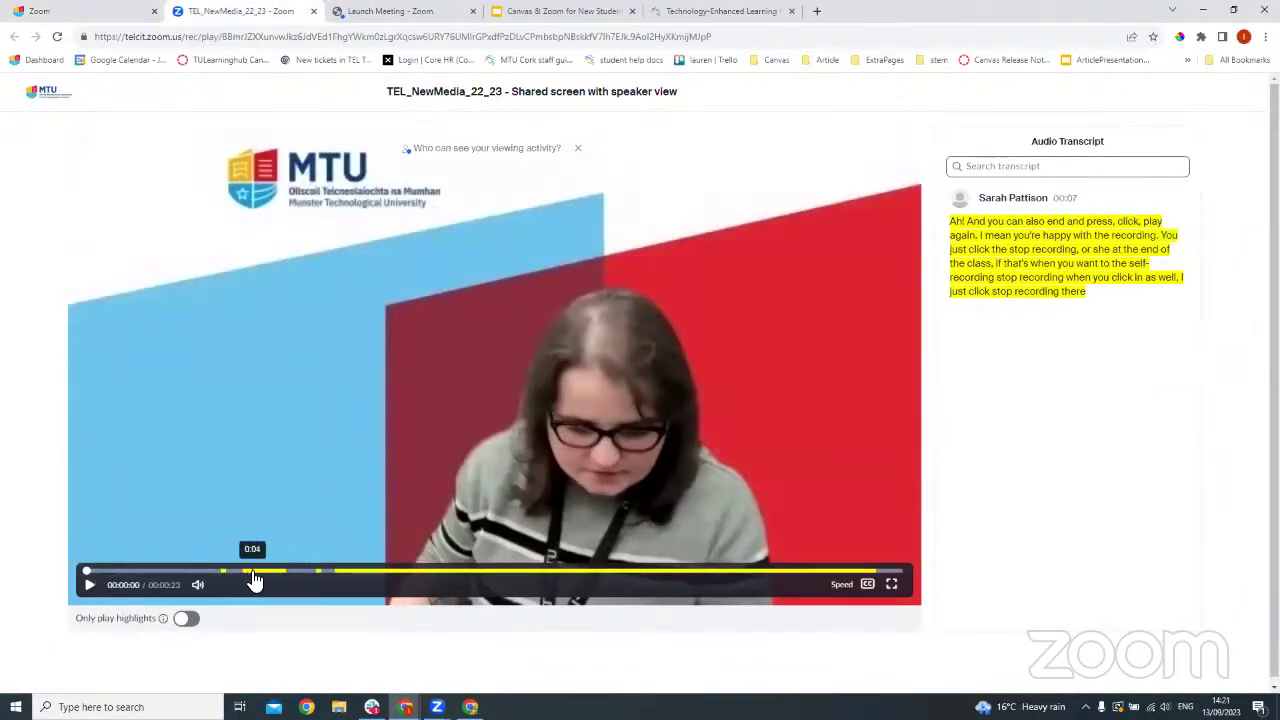
Go back through the module home page to the dashboard and open the canvas_learn_students training module
{"action": "left_click", "coordinate": [90, 14]}
{"action": "left_click", "coordinate": [80, 134]}
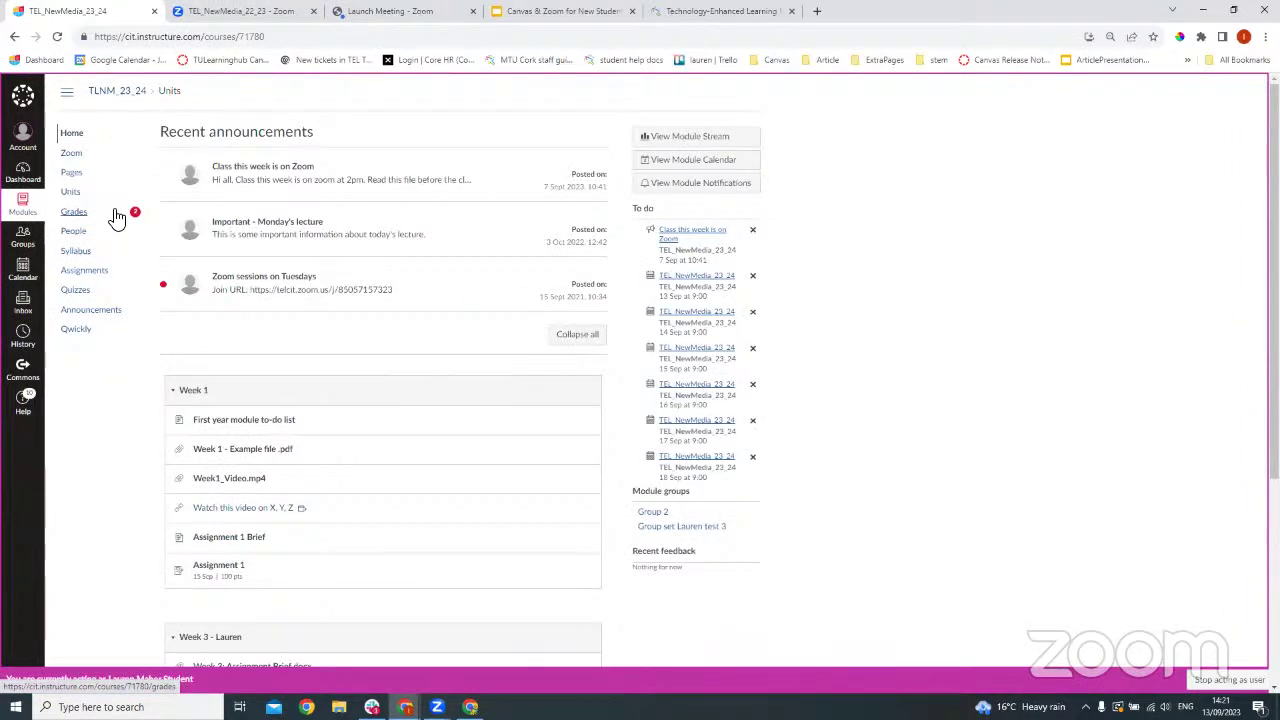
{"action": "left_click", "coordinate": [27, 174]}
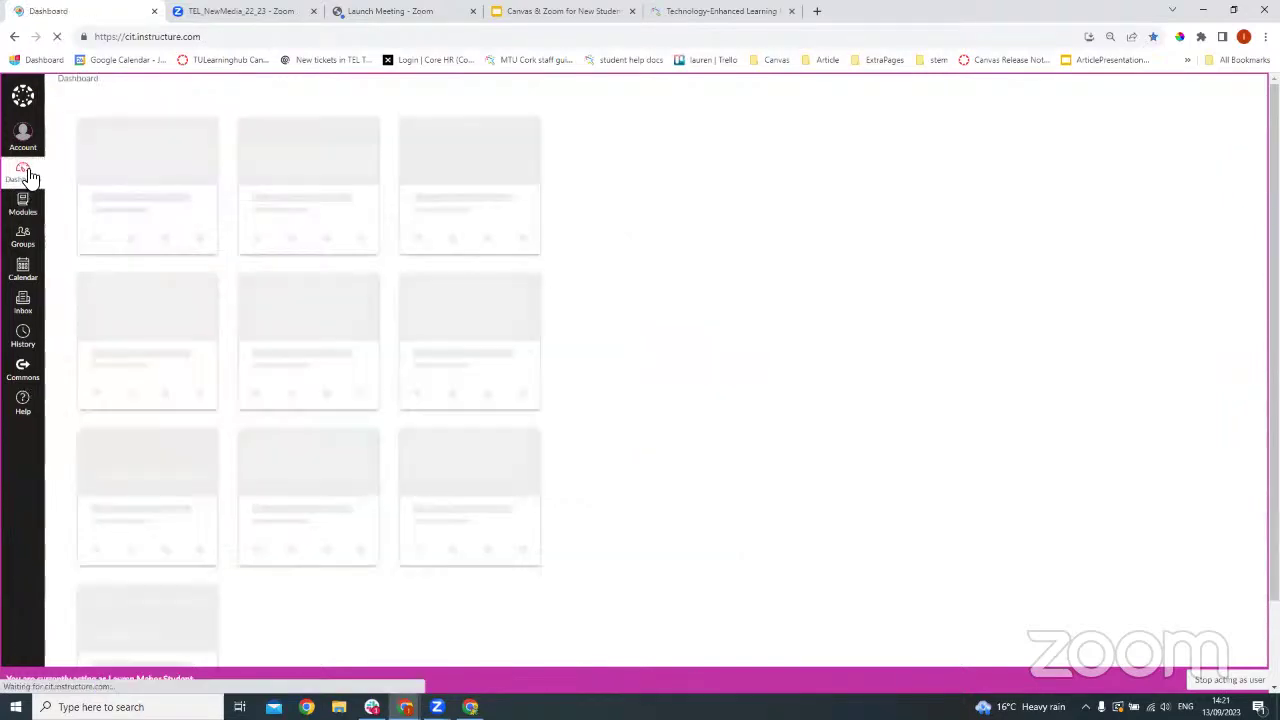
{"action": "scroll", "coordinate": [588, 296], "scroll_direction": "down", "scroll_amount": 3}
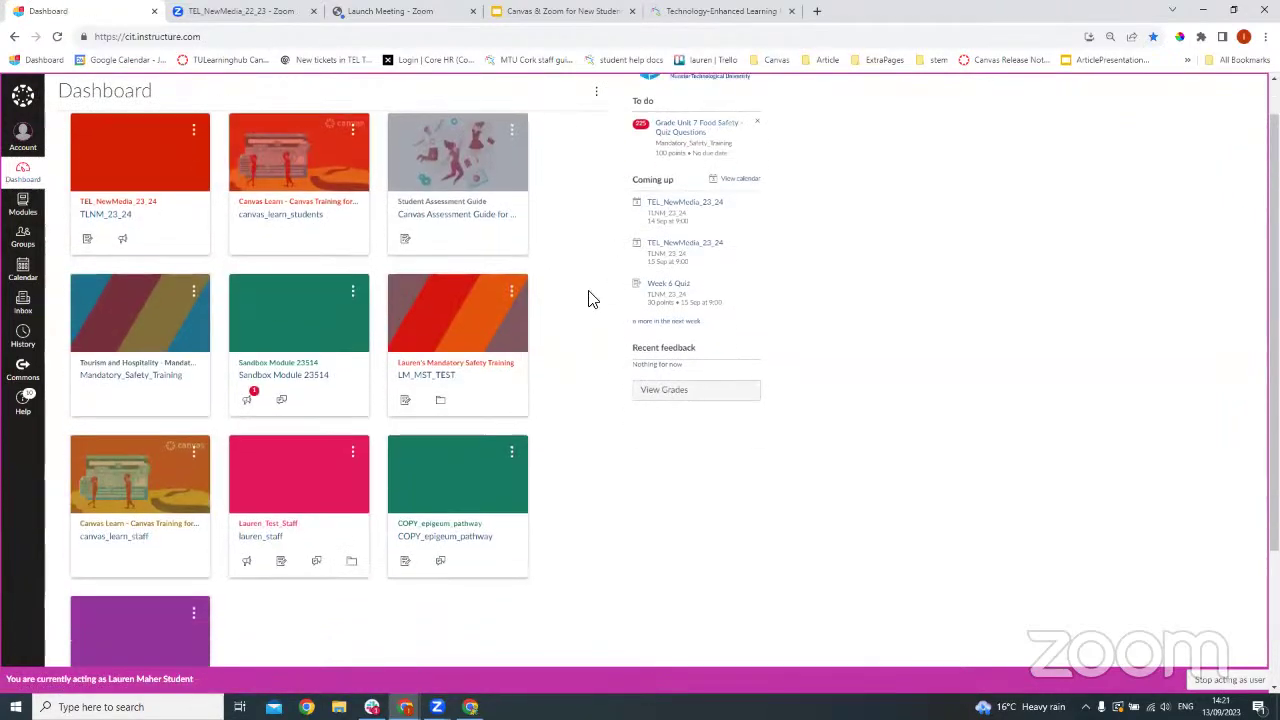
{"action": "scroll", "coordinate": [588, 300], "scroll_direction": "up", "scroll_amount": 3}
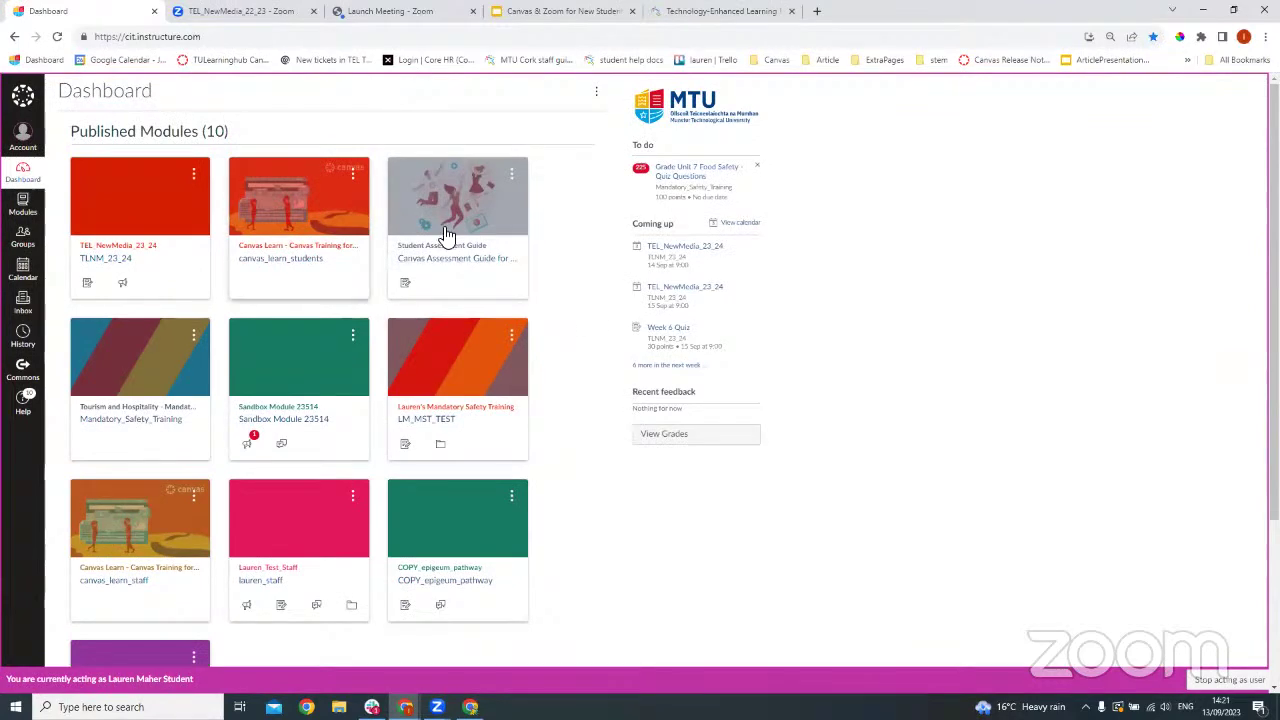
{"action": "left_click", "coordinate": [292, 260]}
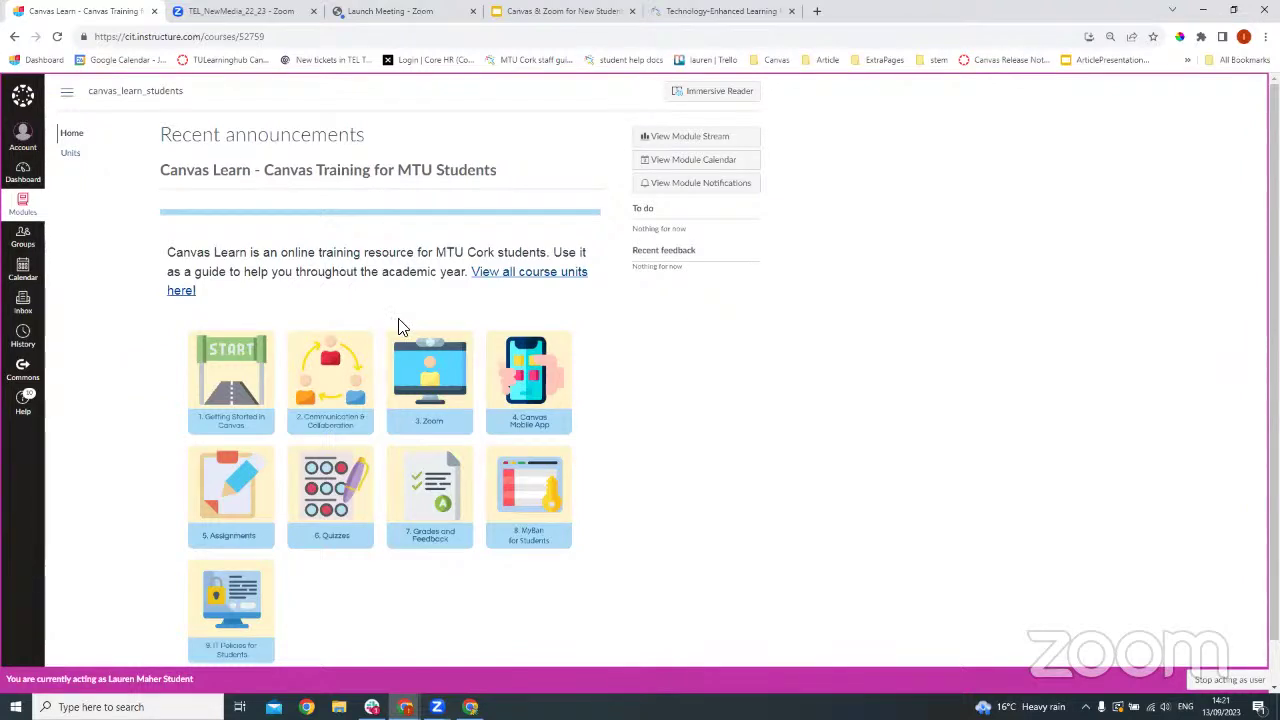
{"action": "scroll", "coordinate": [337, 274], "scroll_direction": "down", "scroll_amount": 1}
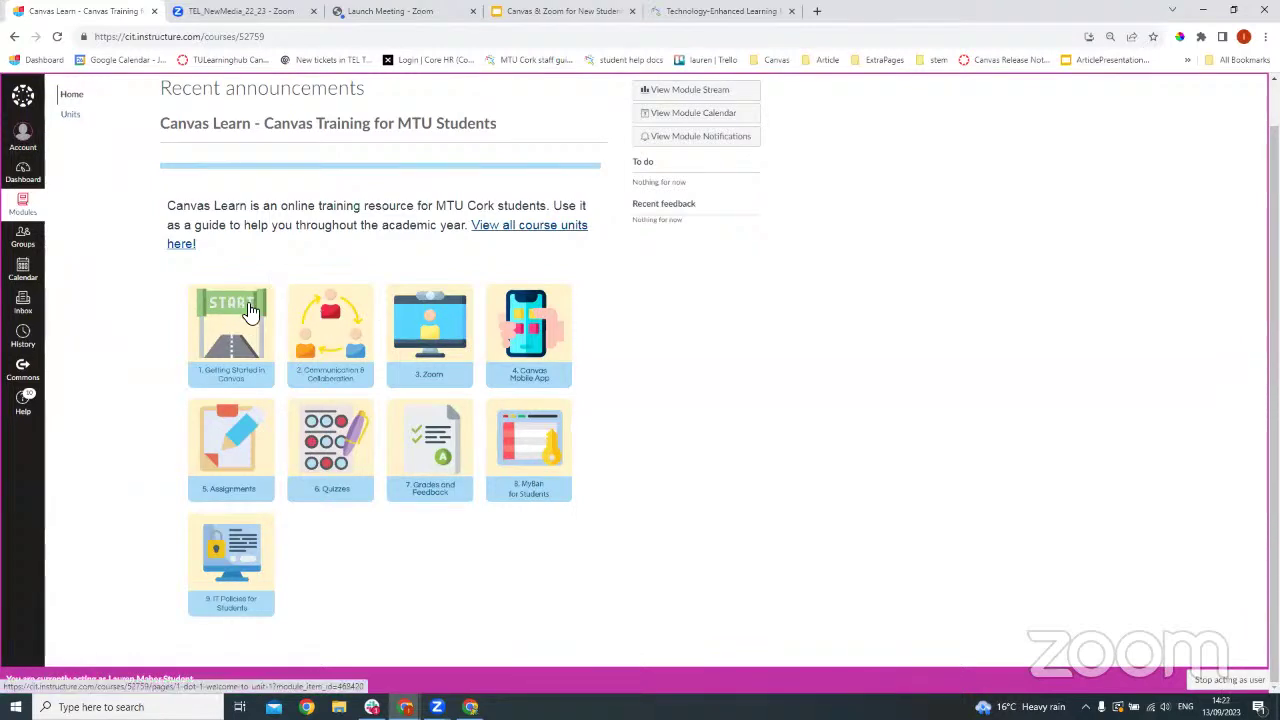
View the Zoom unit's welcome page and 3.2 Getting started with Zoom, and return to the training module's home page
{"action": "left_click", "coordinate": [415, 331]}
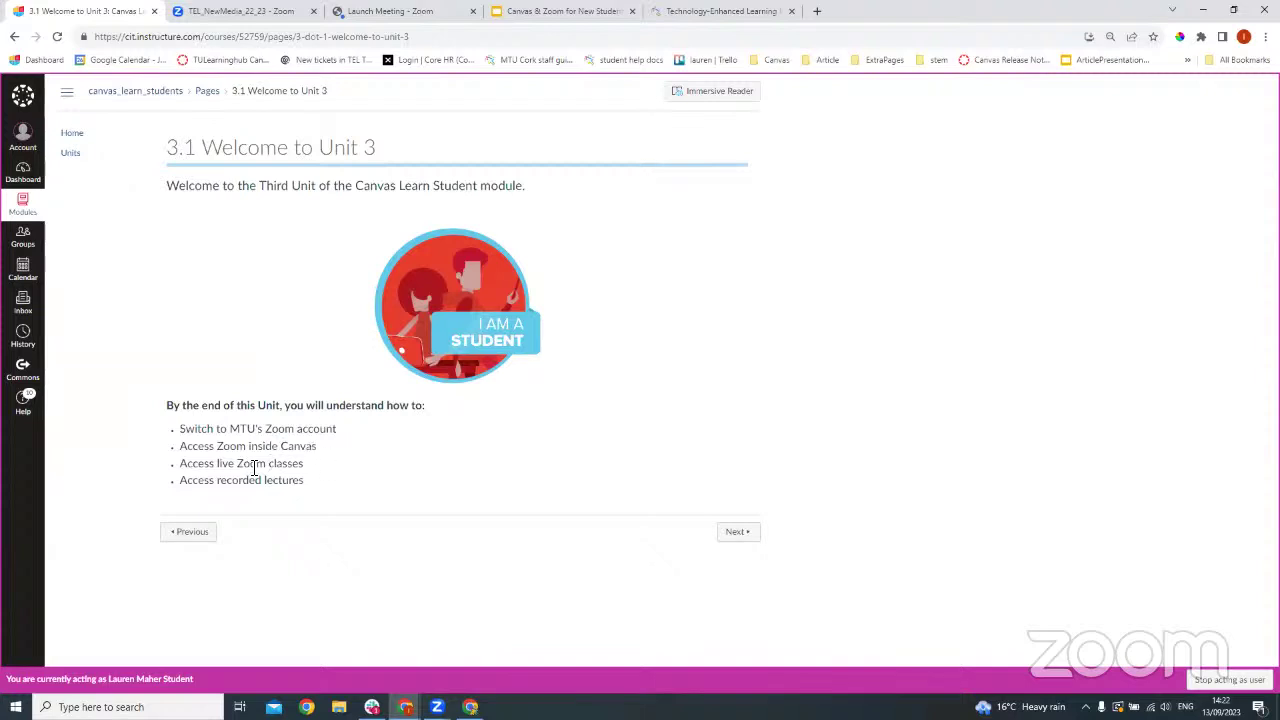
{"action": "left_click", "coordinate": [749, 537]}
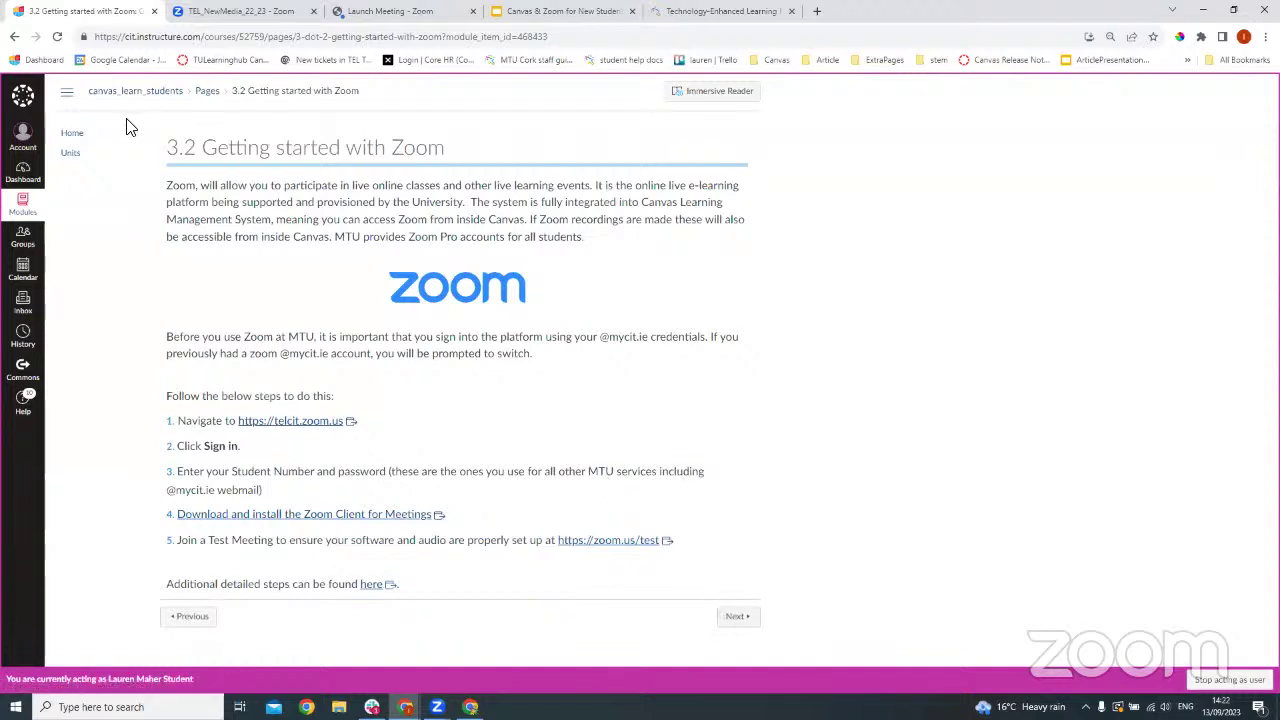
{"action": "left_click", "coordinate": [71, 132]}
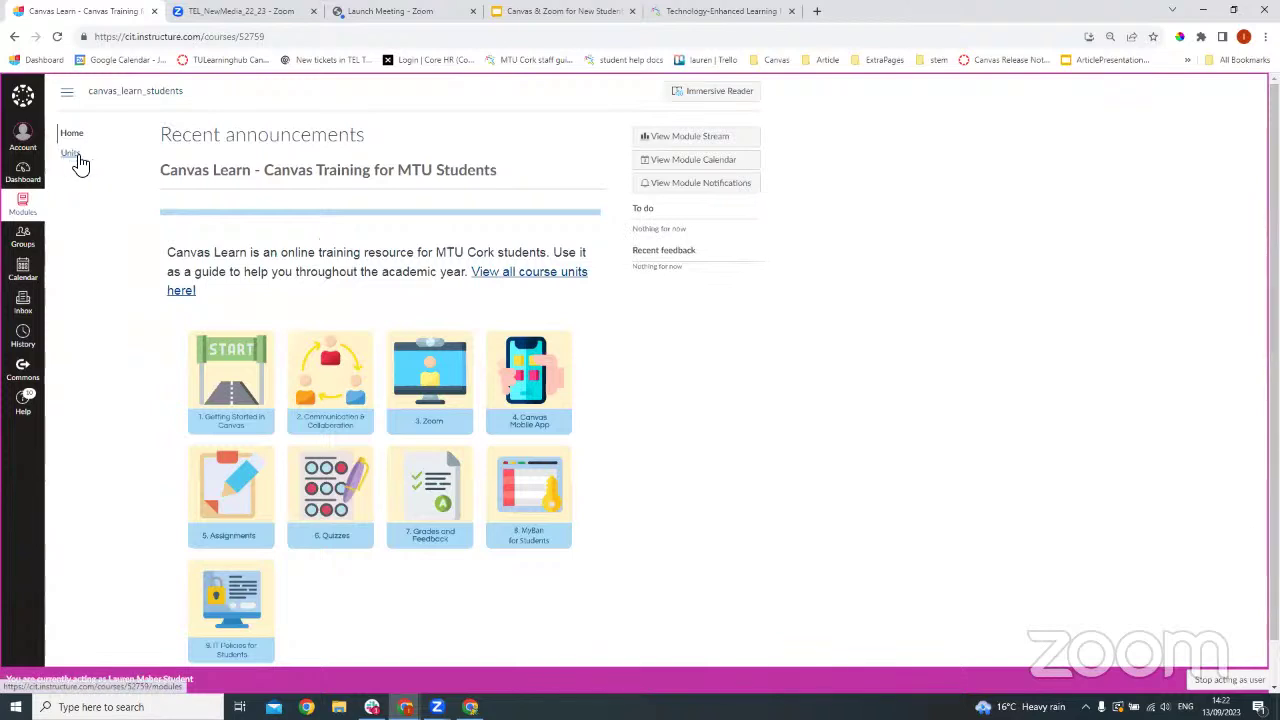
Examine the training module's full list of units and their pages, and return to its home page
{"action": "left_click", "coordinate": [72, 154]}
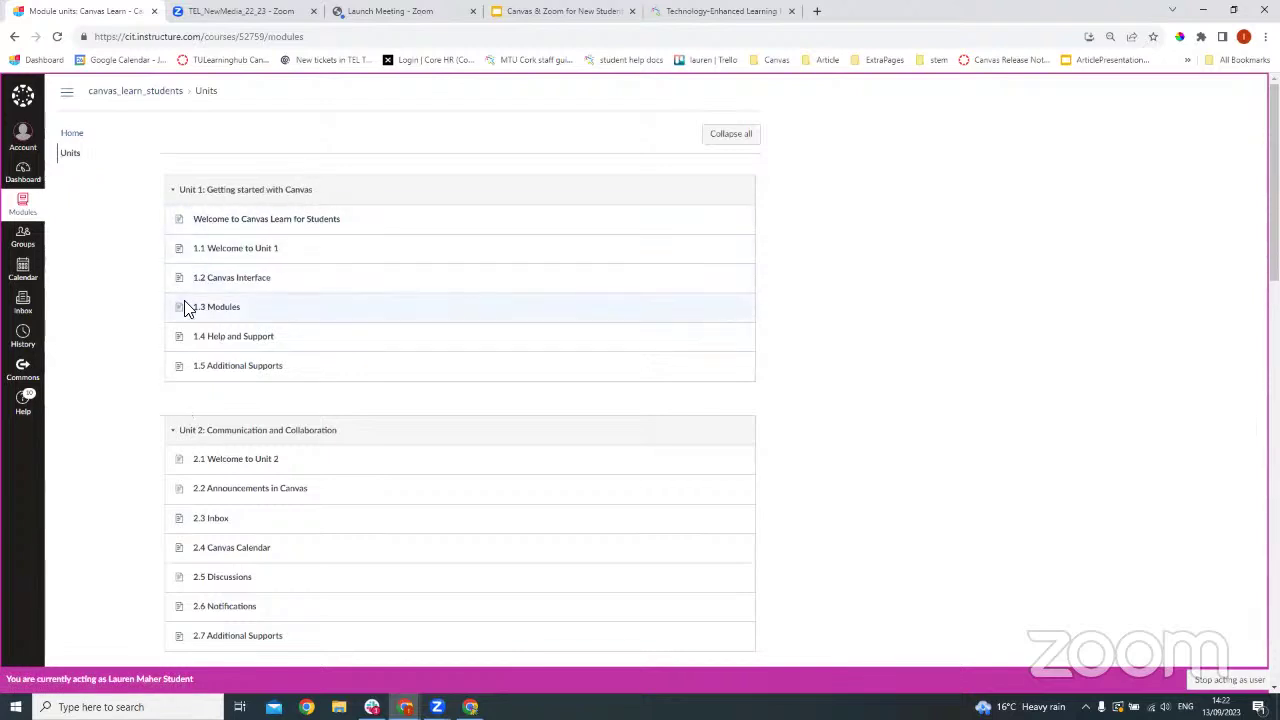
{"action": "scroll", "coordinate": [266, 229], "scroll_direction": "down", "scroll_amount": 2}
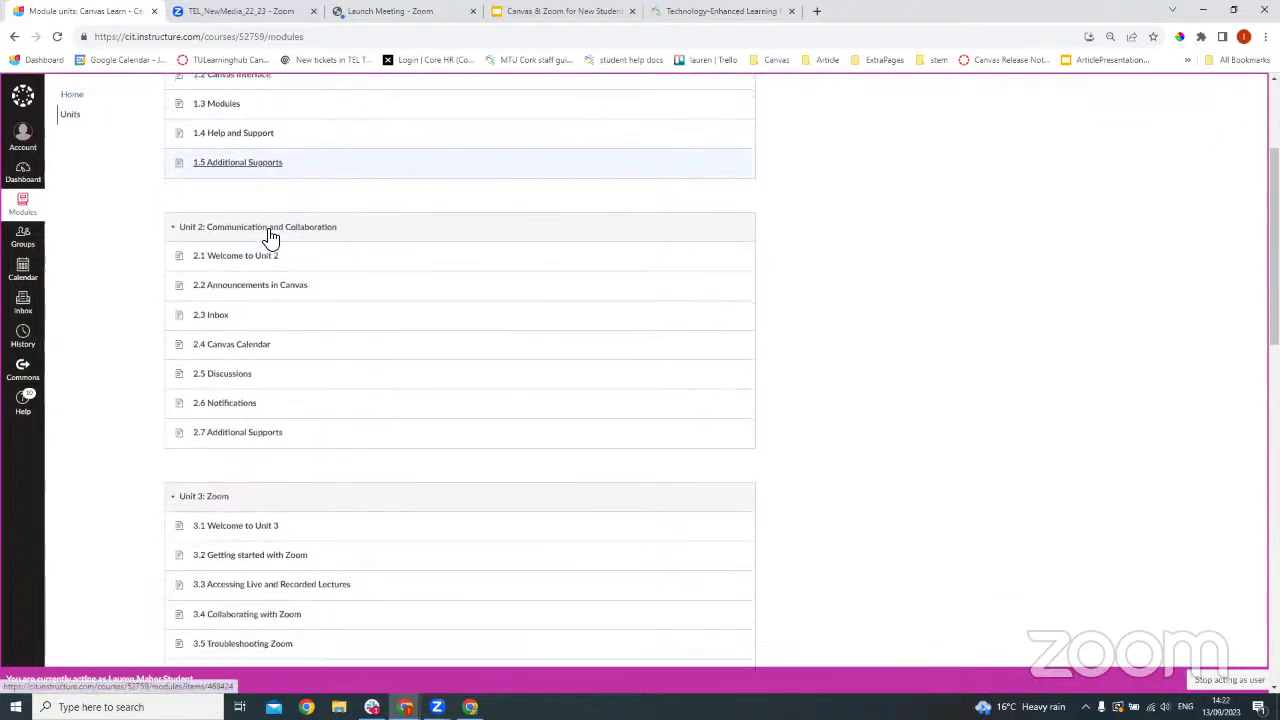
{"action": "scroll", "coordinate": [268, 237], "scroll_direction": "down", "scroll_amount": 3}
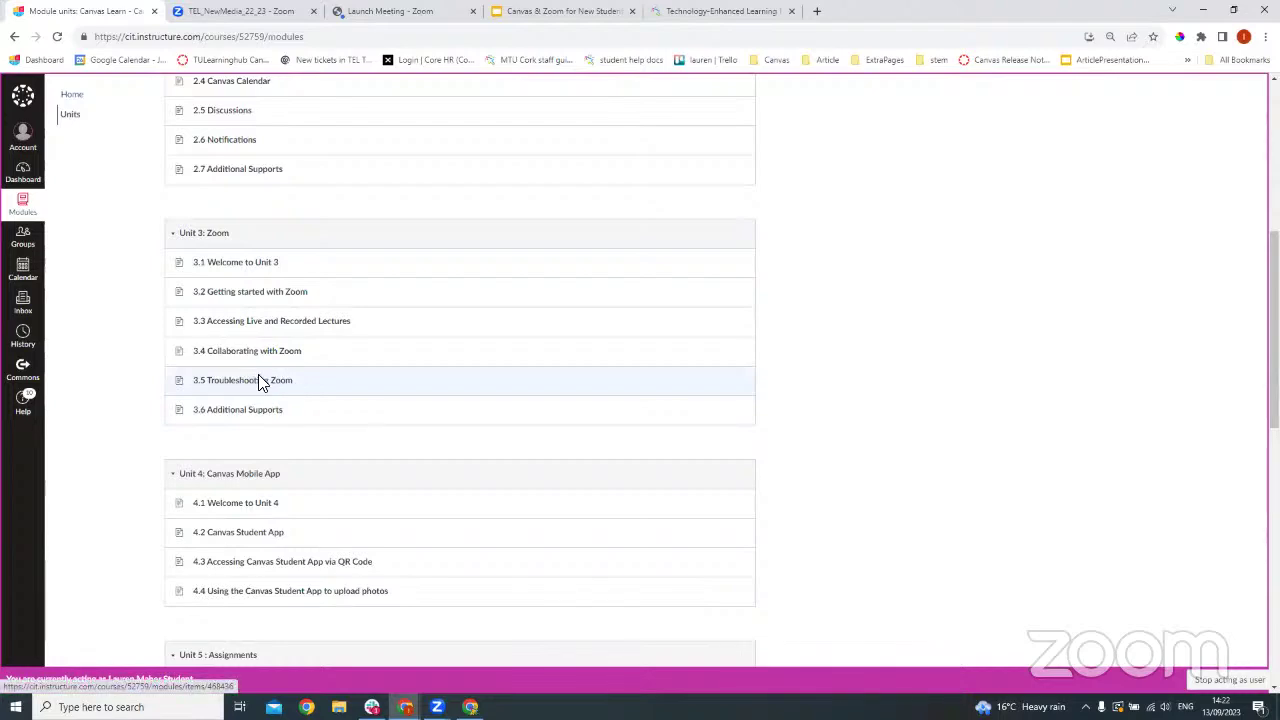
{"action": "scroll", "coordinate": [287, 368], "scroll_direction": "down", "scroll_amount": 2}
{"action": "scroll", "coordinate": [287, 370], "scroll_direction": "down", "scroll_amount": 2}
{"action": "scroll", "coordinate": [287, 370], "scroll_direction": "up", "scroll_amount": 10}
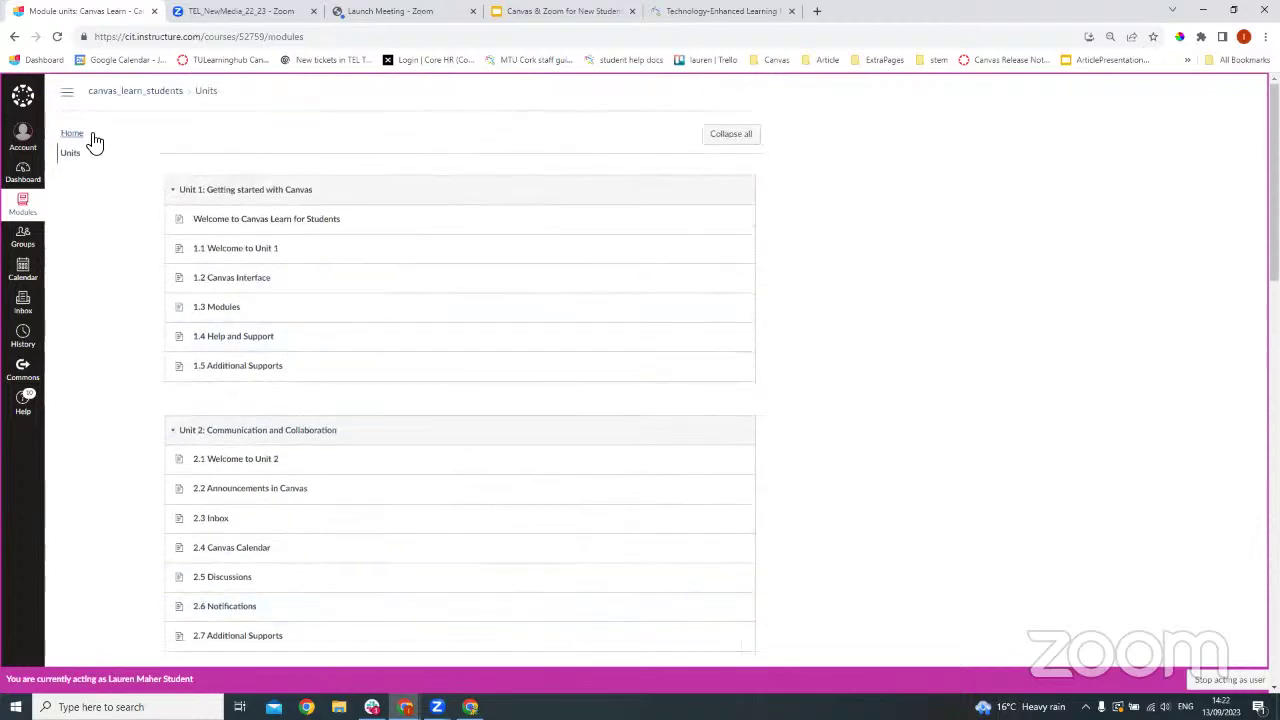
{"action": "left_click", "coordinate": [92, 135]}
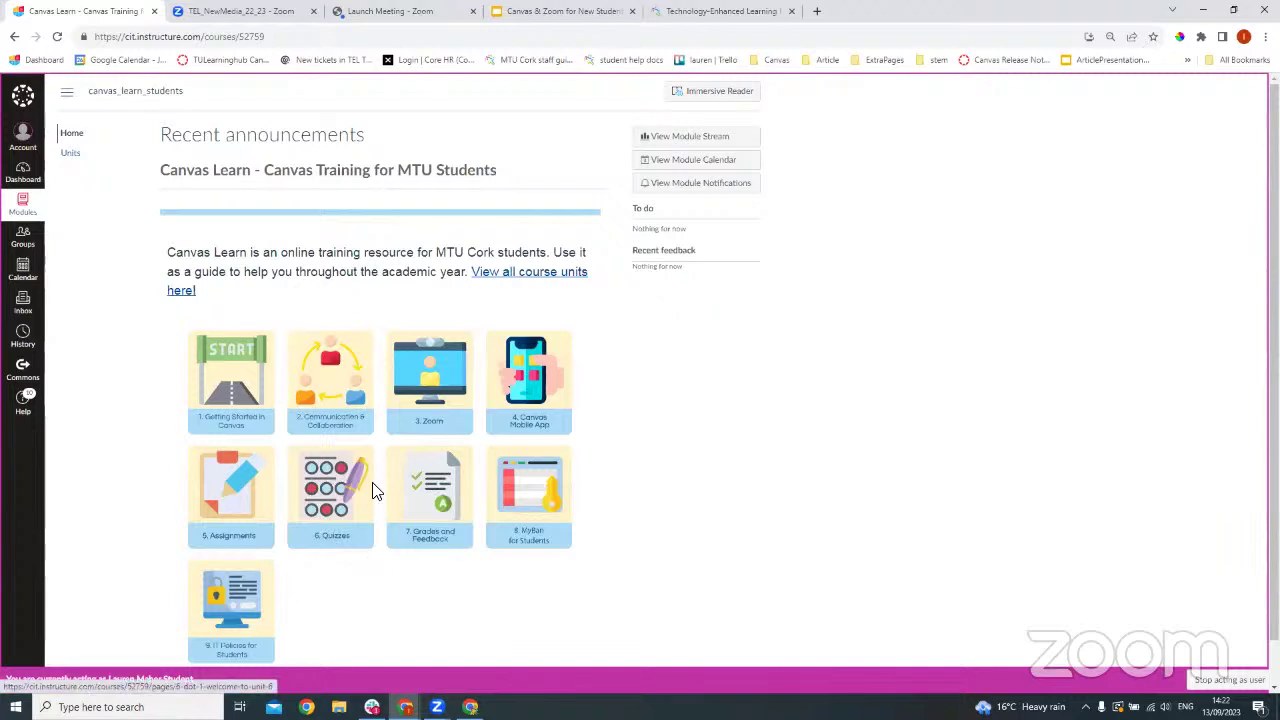
Open the Canvas Assessment Guide for Students from the dashboard, look over its home page, and open the Assessment Tips section
{"action": "left_click", "coordinate": [26, 177]}
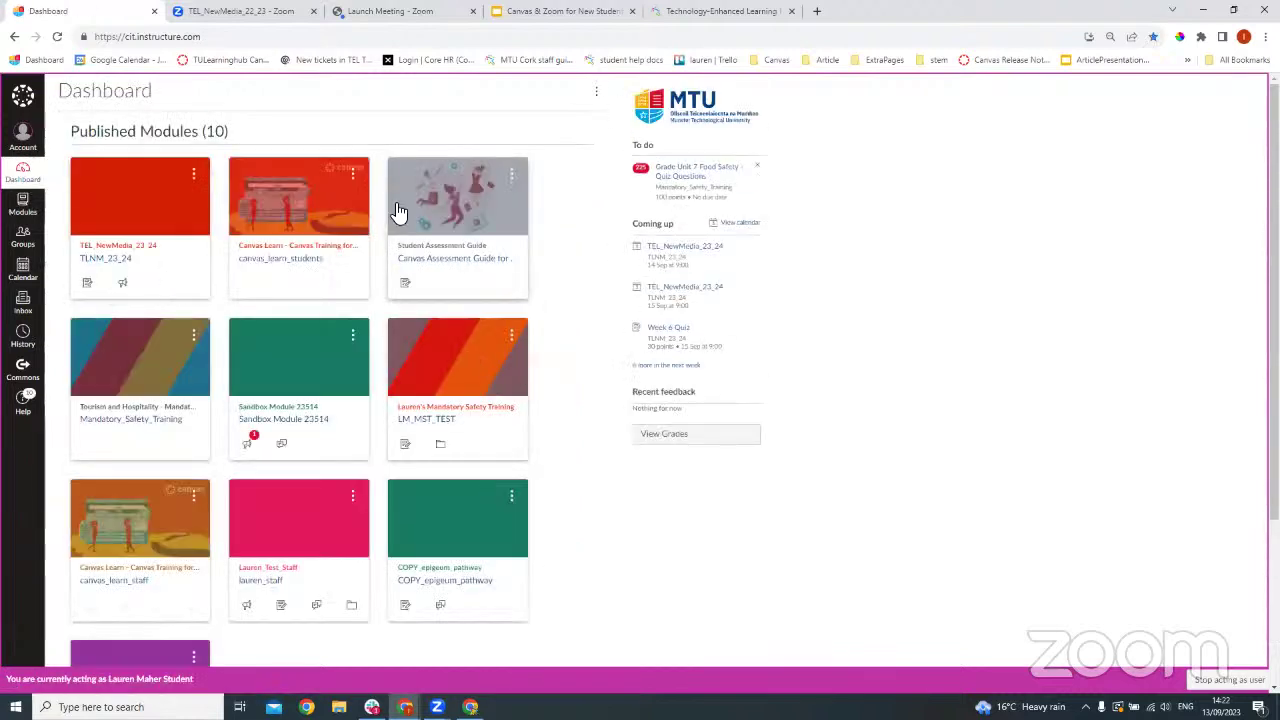
{"action": "left_click", "coordinate": [428, 247]}
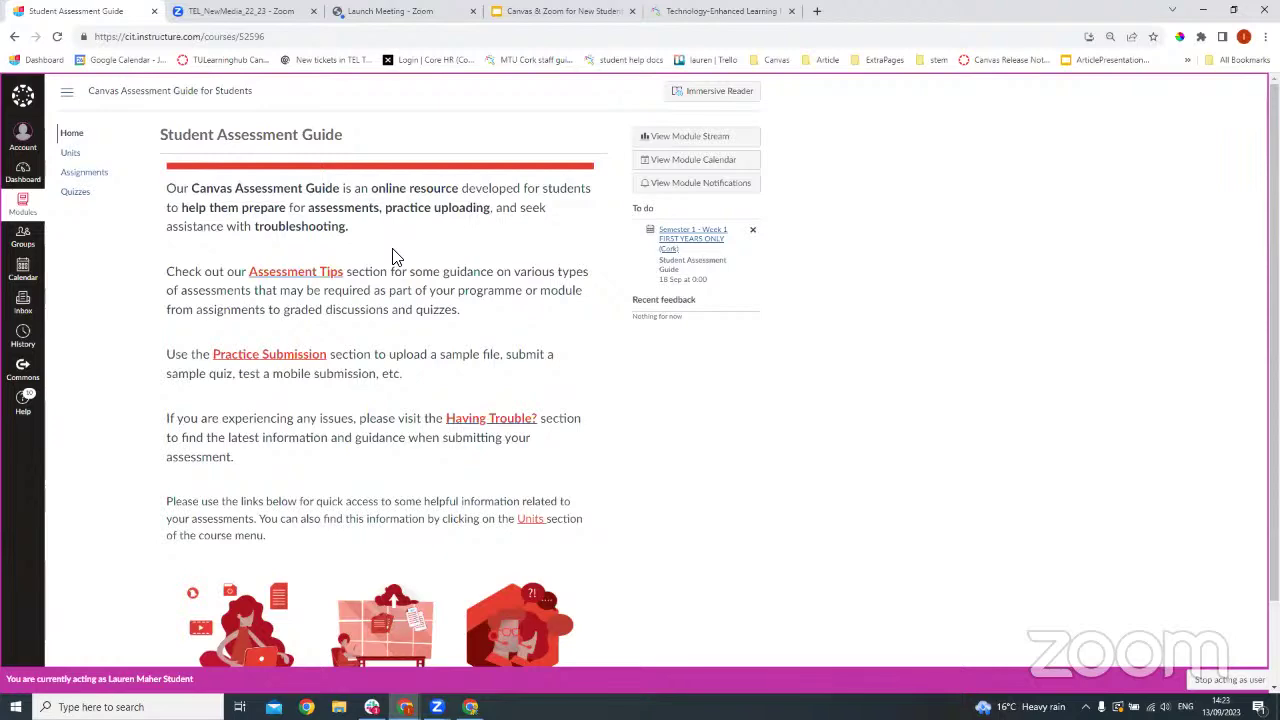
{"action": "scroll", "coordinate": [358, 249], "scroll_direction": "down", "scroll_amount": 2}
{"action": "scroll", "coordinate": [370, 249], "scroll_direction": "up", "scroll_amount": 2}
{"action": "scroll", "coordinate": [400, 168], "scroll_direction": "down", "scroll_amount": 1}
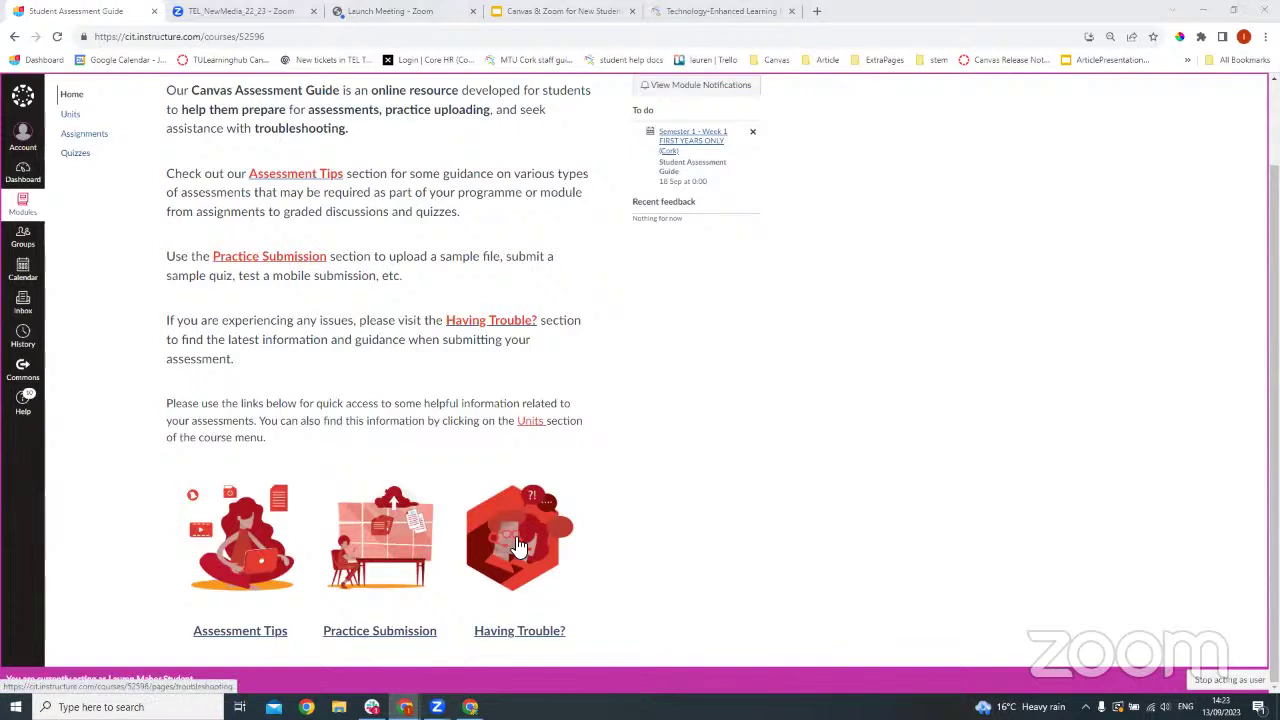
{"action": "left_click", "coordinate": [258, 543]}
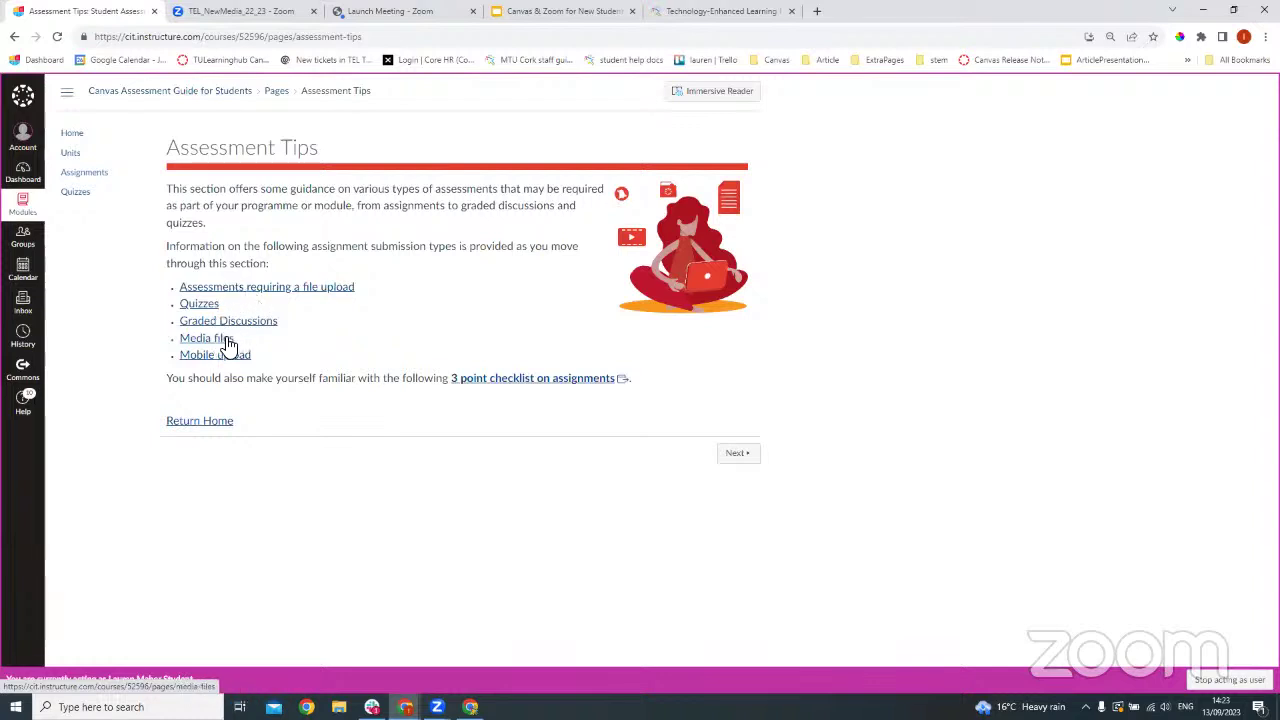
Open the Practice Submissions page from the guide's units list and look through its practice assessments and sample files
{"action": "left_click", "coordinate": [69, 154]}
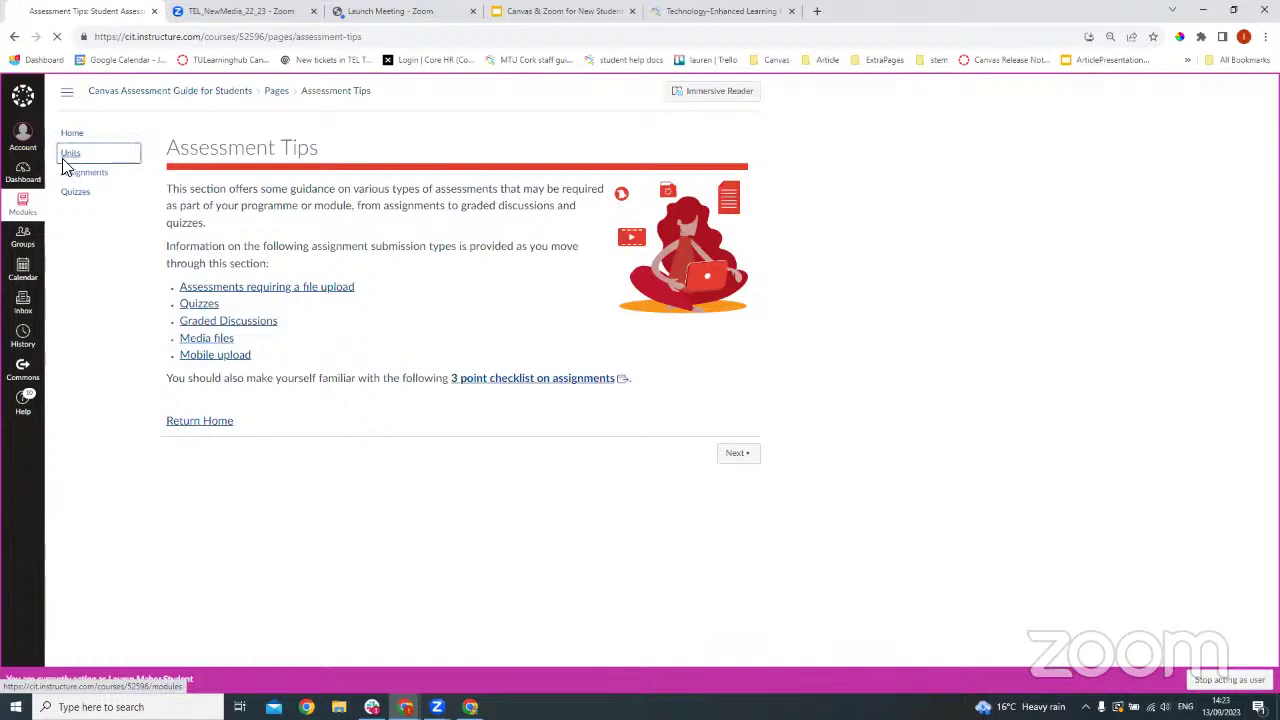
{"action": "scroll", "coordinate": [132, 252], "scroll_direction": "down", "scroll_amount": 2}
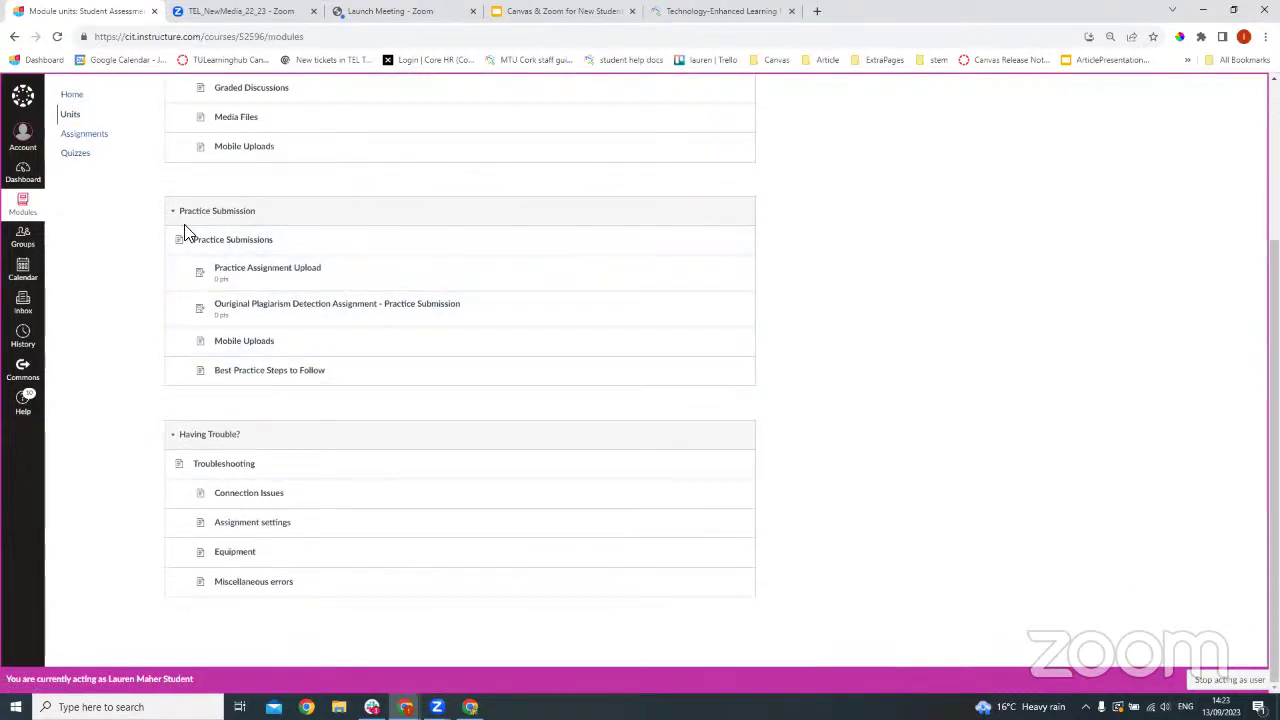
{"action": "left_click", "coordinate": [205, 248]}
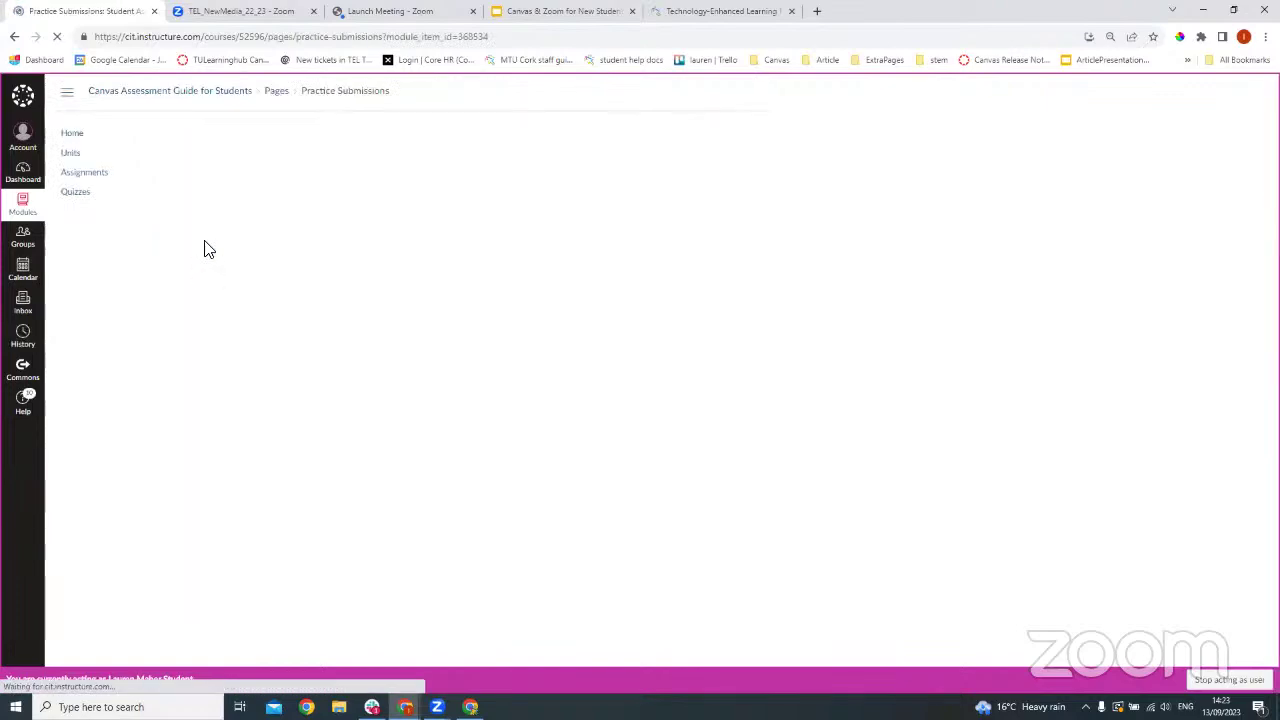
{"action": "scroll", "coordinate": [357, 229], "scroll_direction": "down", "scroll_amount": 2}
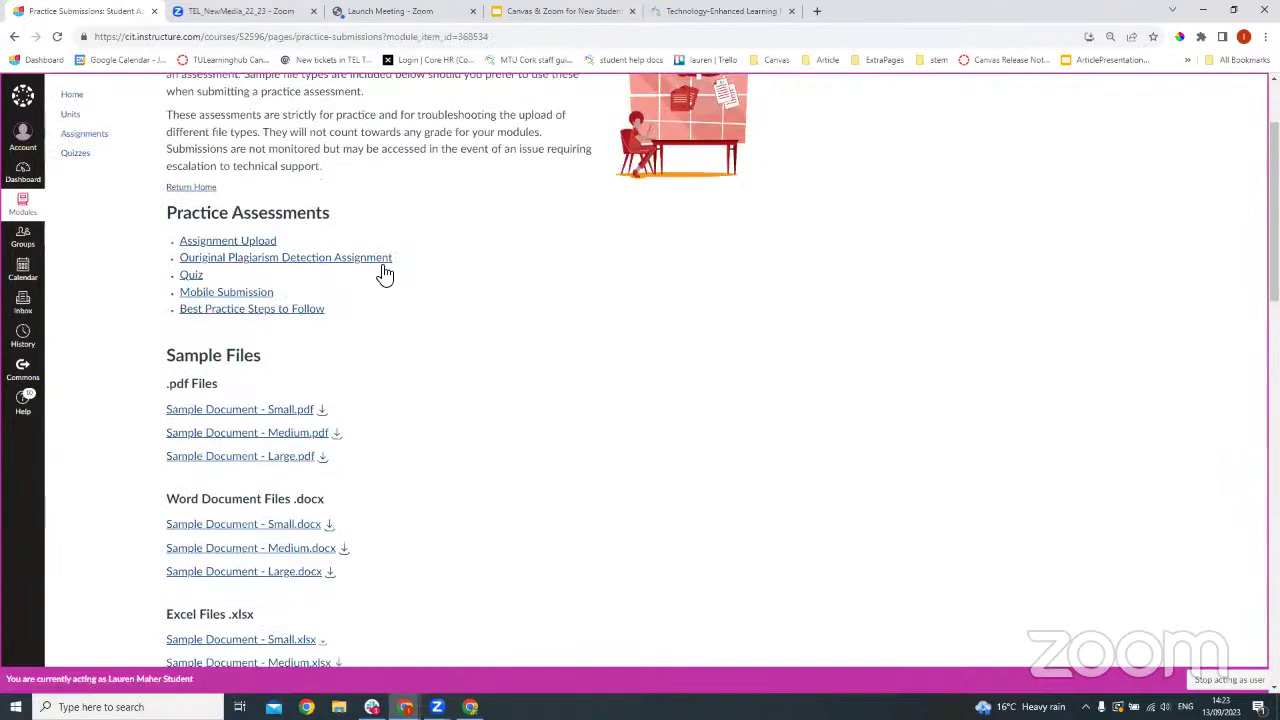
{"action": "scroll", "coordinate": [229, 171], "scroll_direction": "down", "scroll_amount": 2}
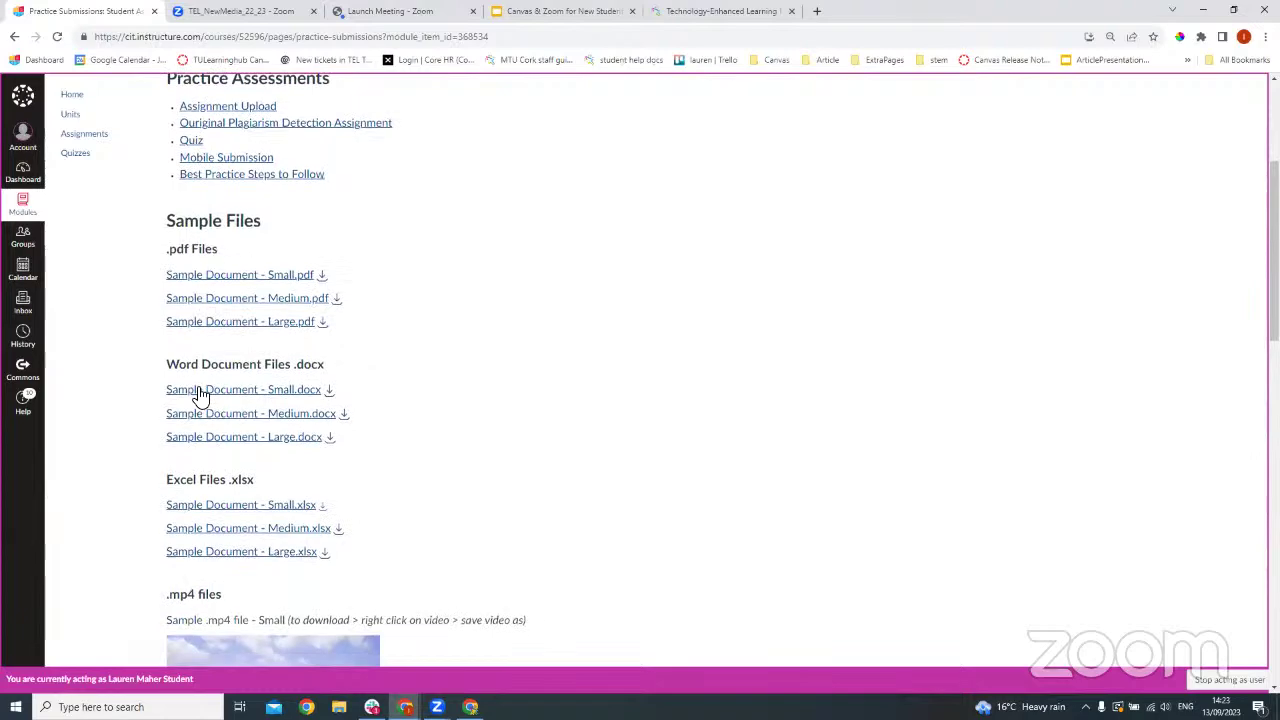
{"action": "scroll", "coordinate": [240, 430], "scroll_direction": "down", "scroll_amount": 3}
{"action": "scroll", "coordinate": [272, 478], "scroll_direction": "down", "scroll_amount": 5}
{"action": "scroll", "coordinate": [324, 472], "scroll_direction": "up", "scroll_amount": 11}
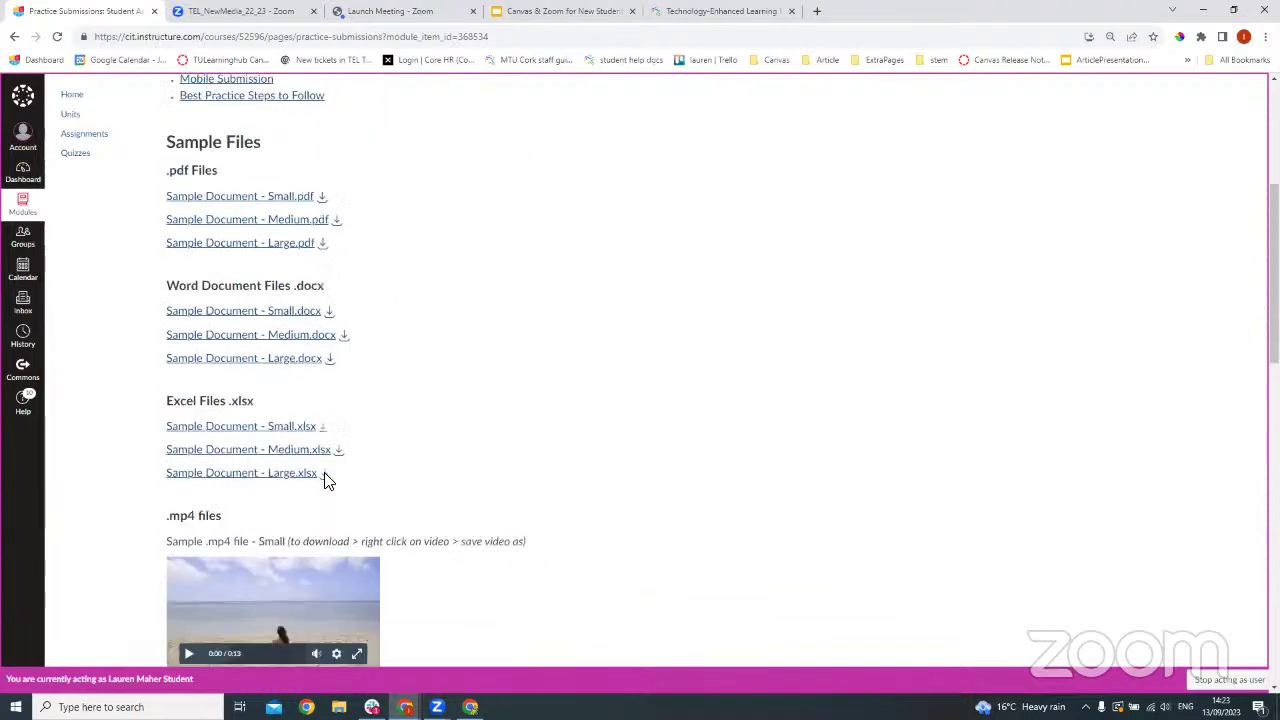
{"action": "scroll", "coordinate": [334, 483], "scroll_direction": "up", "scroll_amount": 2}
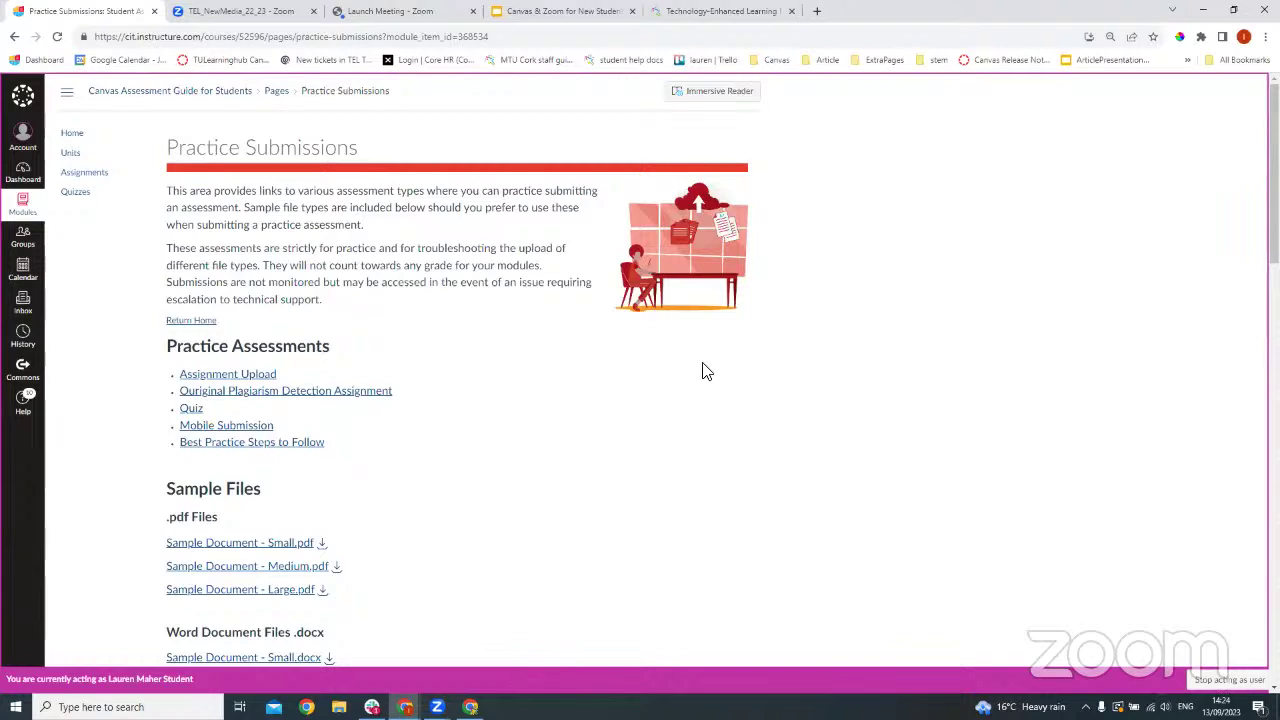
Open the Assignment Upload practice assessment from the Practice Assessments list
{"action": "scroll", "coordinate": [372, 388], "scroll_direction": "down", "scroll_amount": 1}
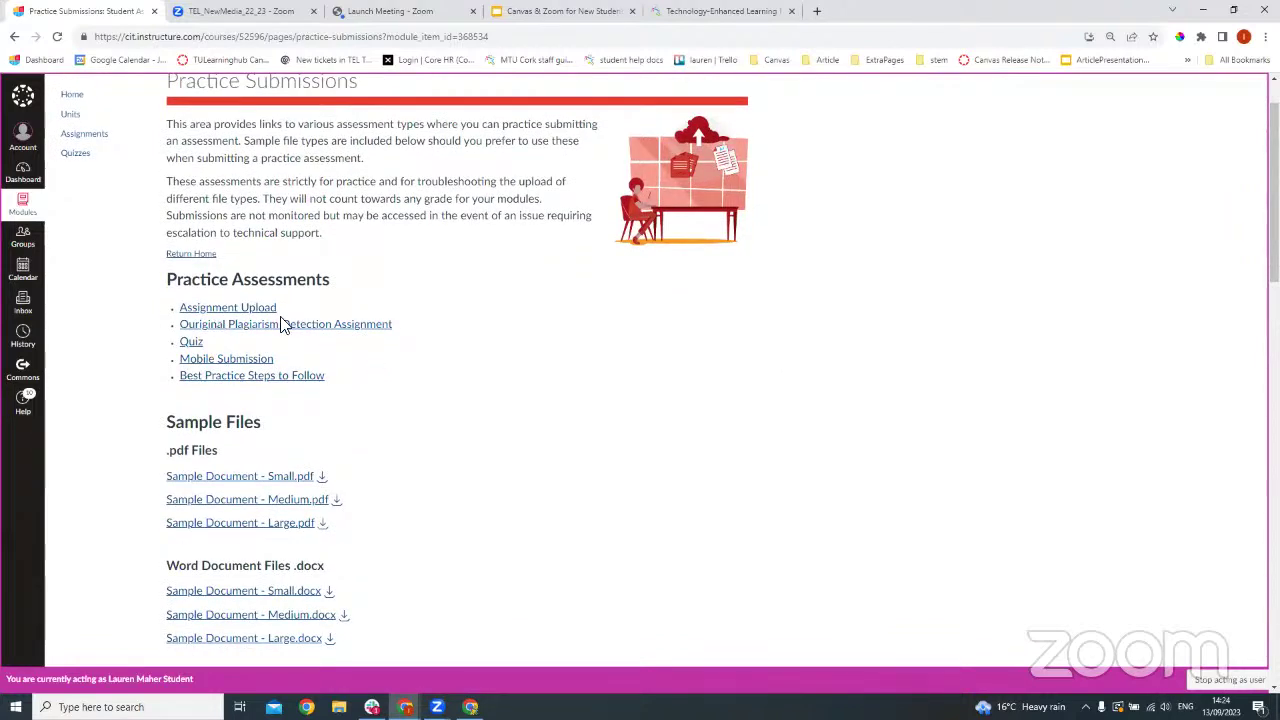
{"action": "scroll", "coordinate": [400, 330], "scroll_direction": "down", "scroll_amount": 1}
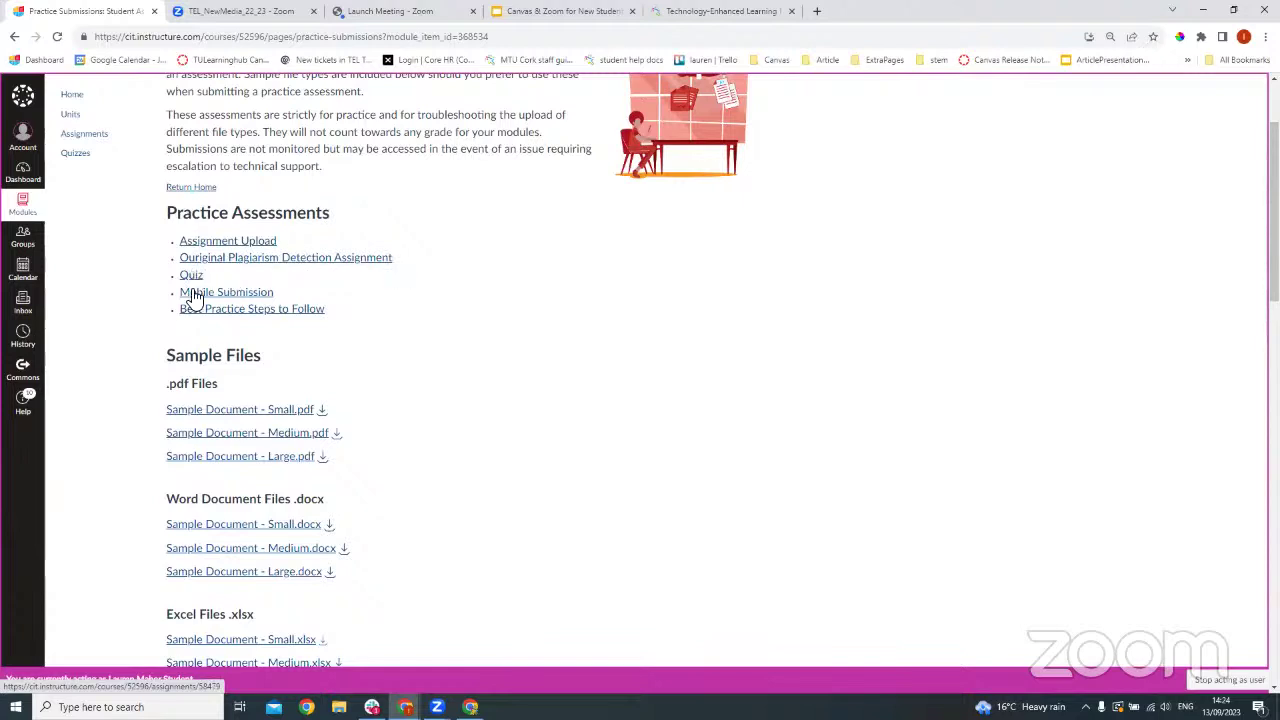
{"action": "left_click", "coordinate": [246, 242]}
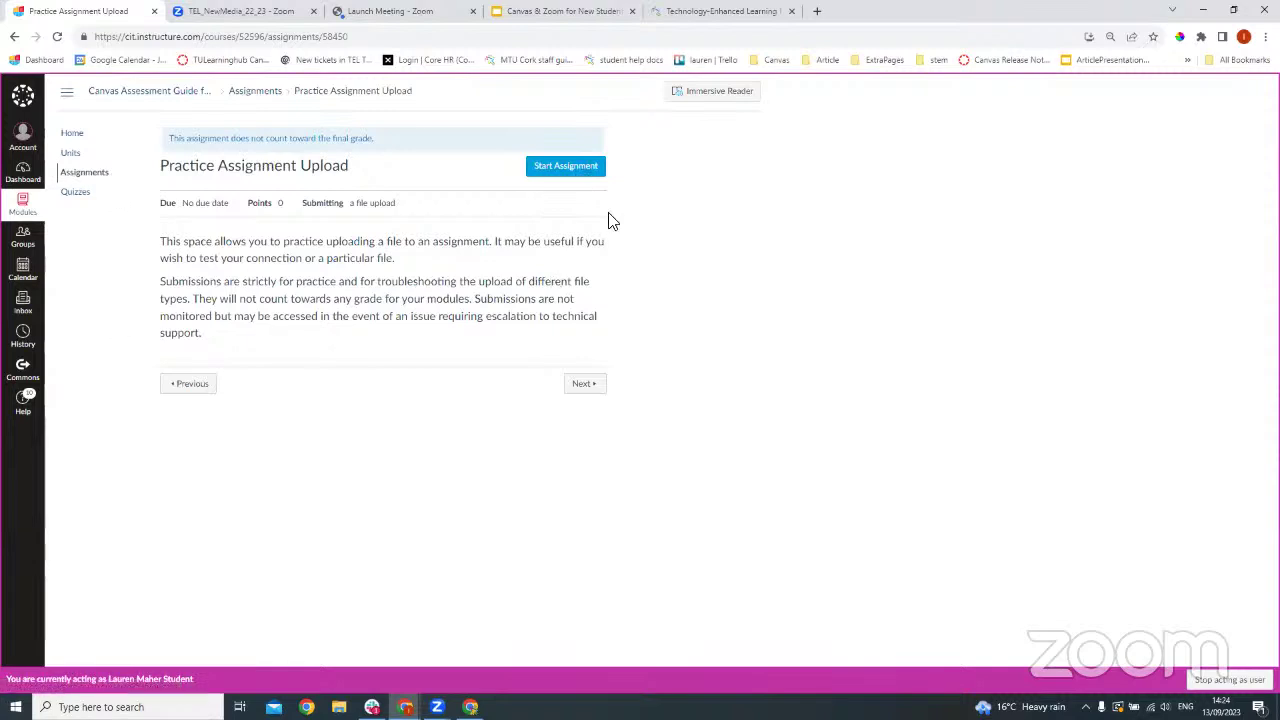
Return to the assessment guide's units list and review its sections, including the Having Trouble? pages
{"action": "left_click", "coordinate": [72, 155]}
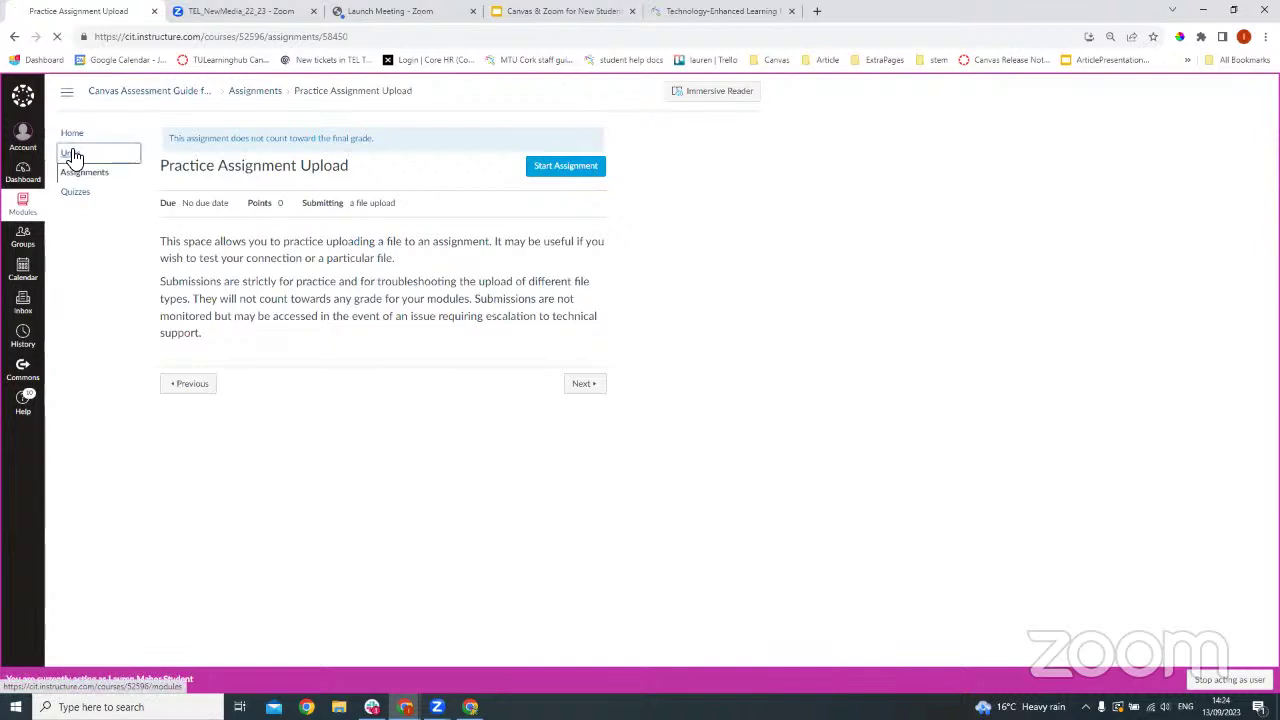
{"action": "scroll", "coordinate": [286, 306], "scroll_direction": "down", "scroll_amount": 3}
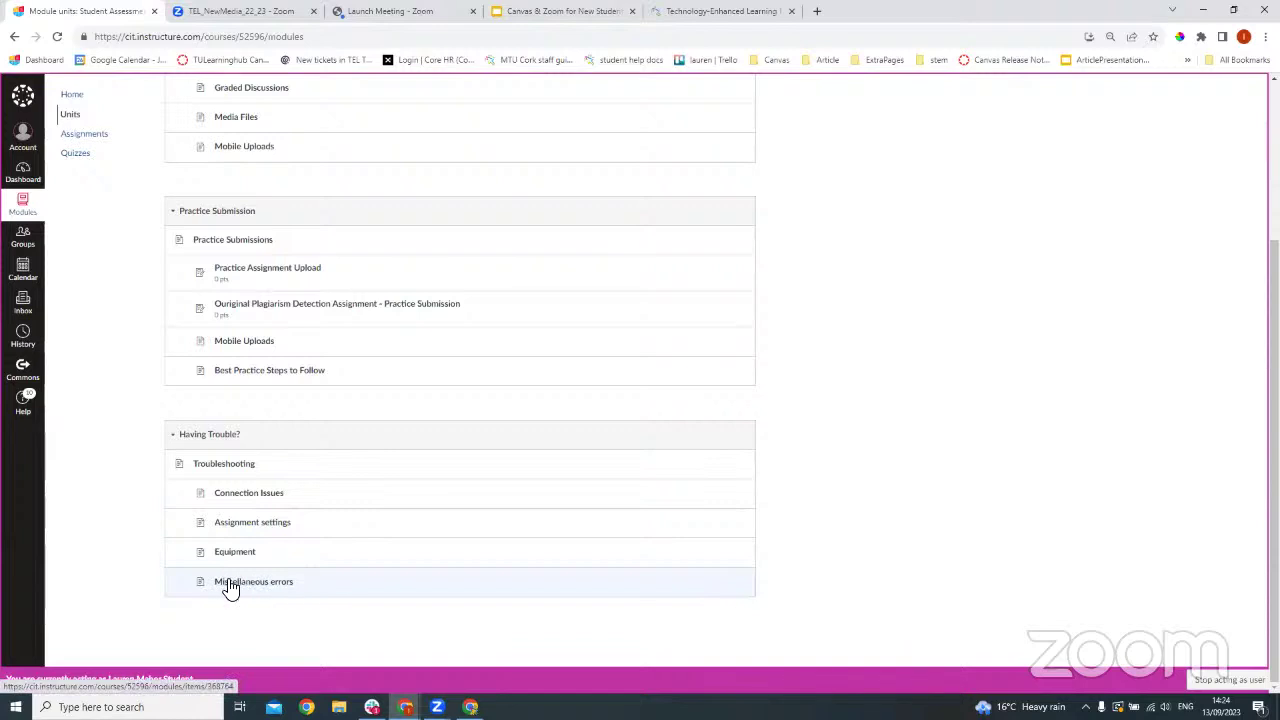
{"action": "scroll", "coordinate": [208, 538], "scroll_direction": "up", "scroll_amount": 1}
{"action": "scroll", "coordinate": [210, 543], "scroll_direction": "up", "scroll_amount": 2}
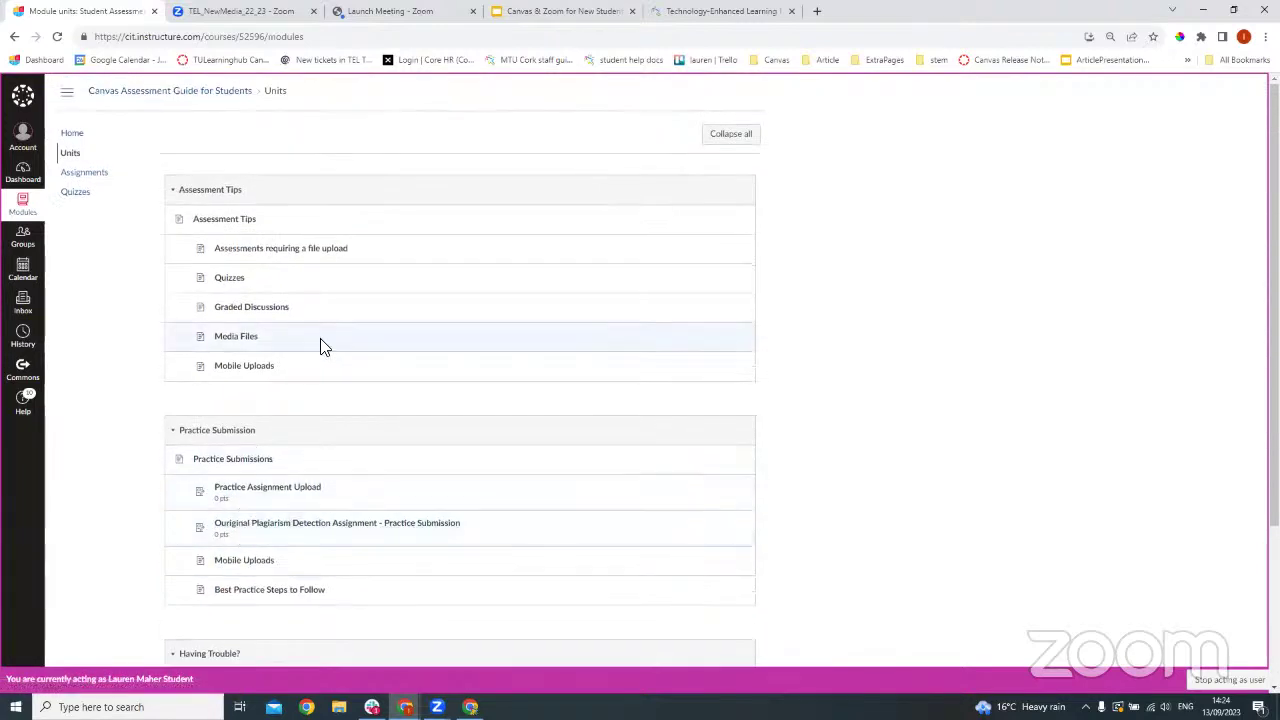
Look over the assessment guide's home page once more and return to the Canvas dashboard
{"action": "left_click", "coordinate": [70, 133]}
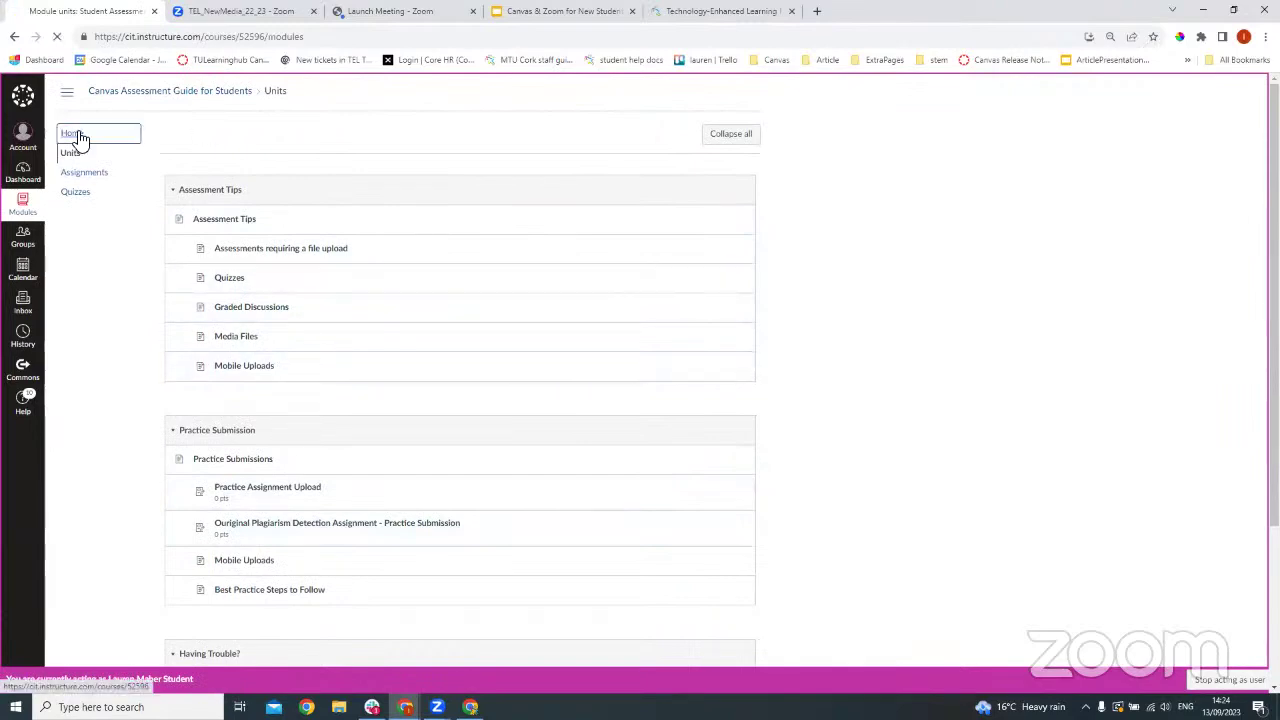
{"action": "scroll", "coordinate": [388, 283], "scroll_direction": "down", "scroll_amount": 1}
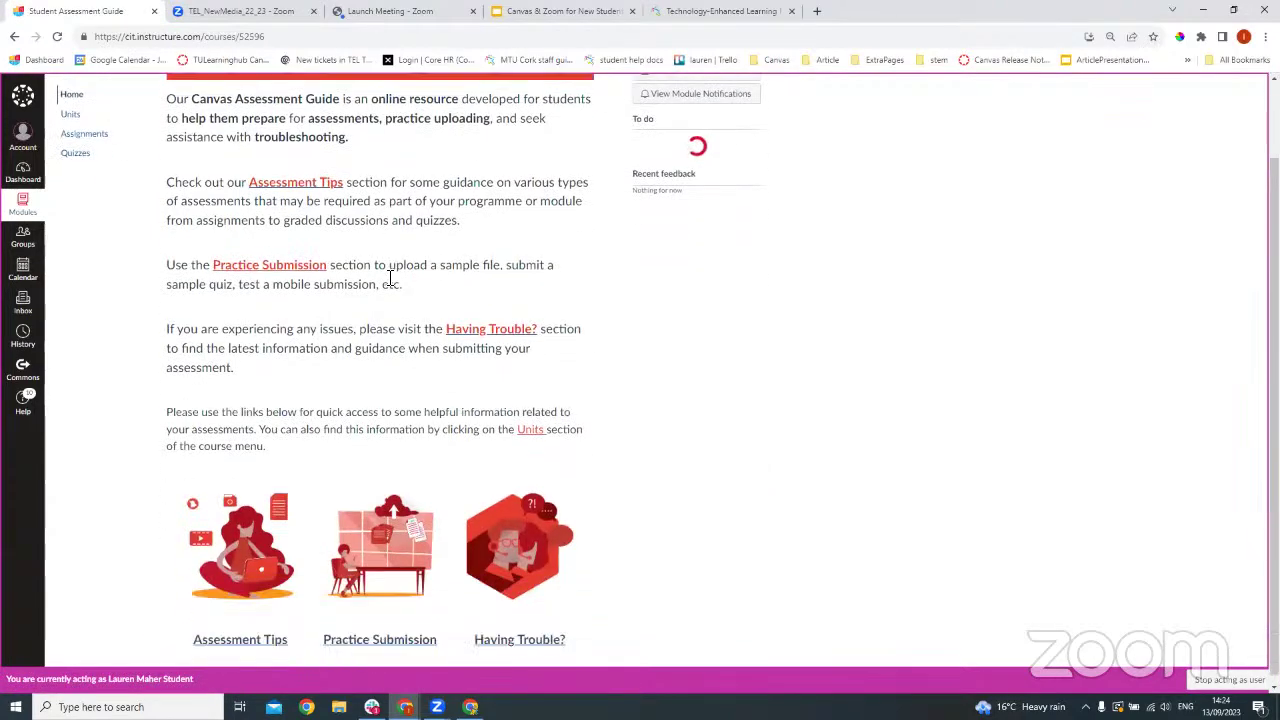
{"action": "scroll", "coordinate": [390, 275], "scroll_direction": "up", "scroll_amount": 1}
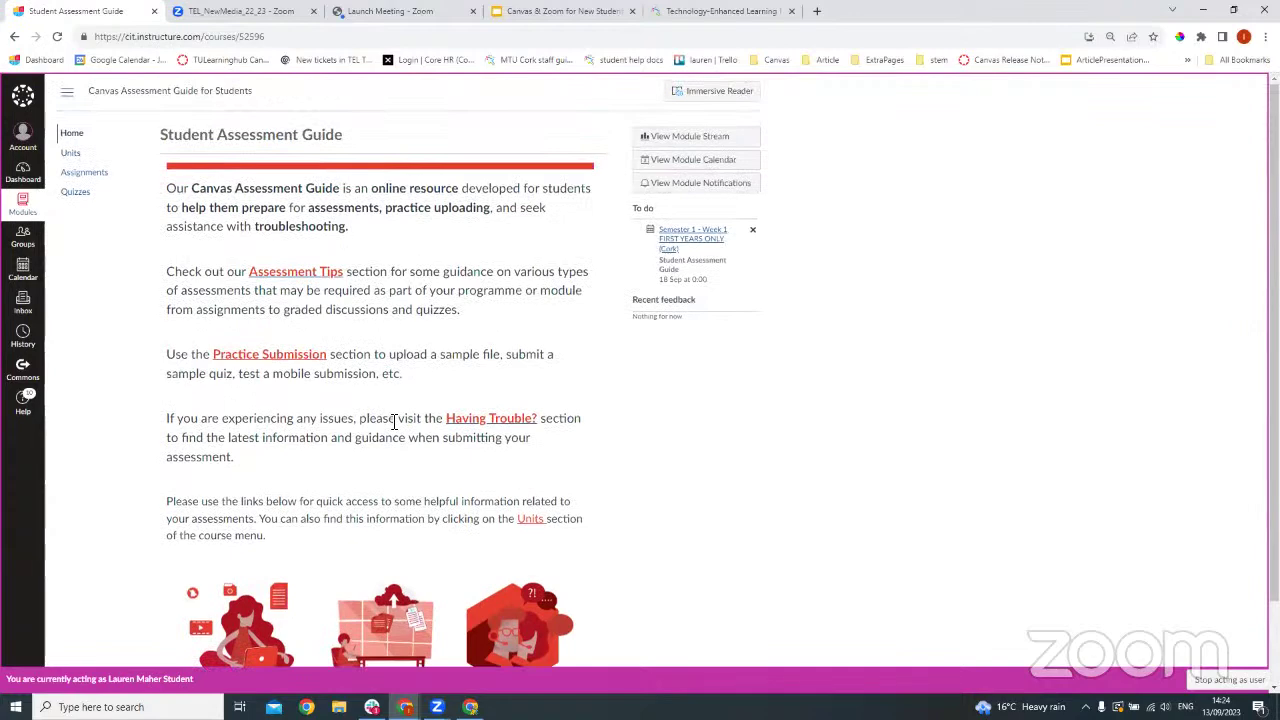
{"action": "left_click", "coordinate": [25, 178]}
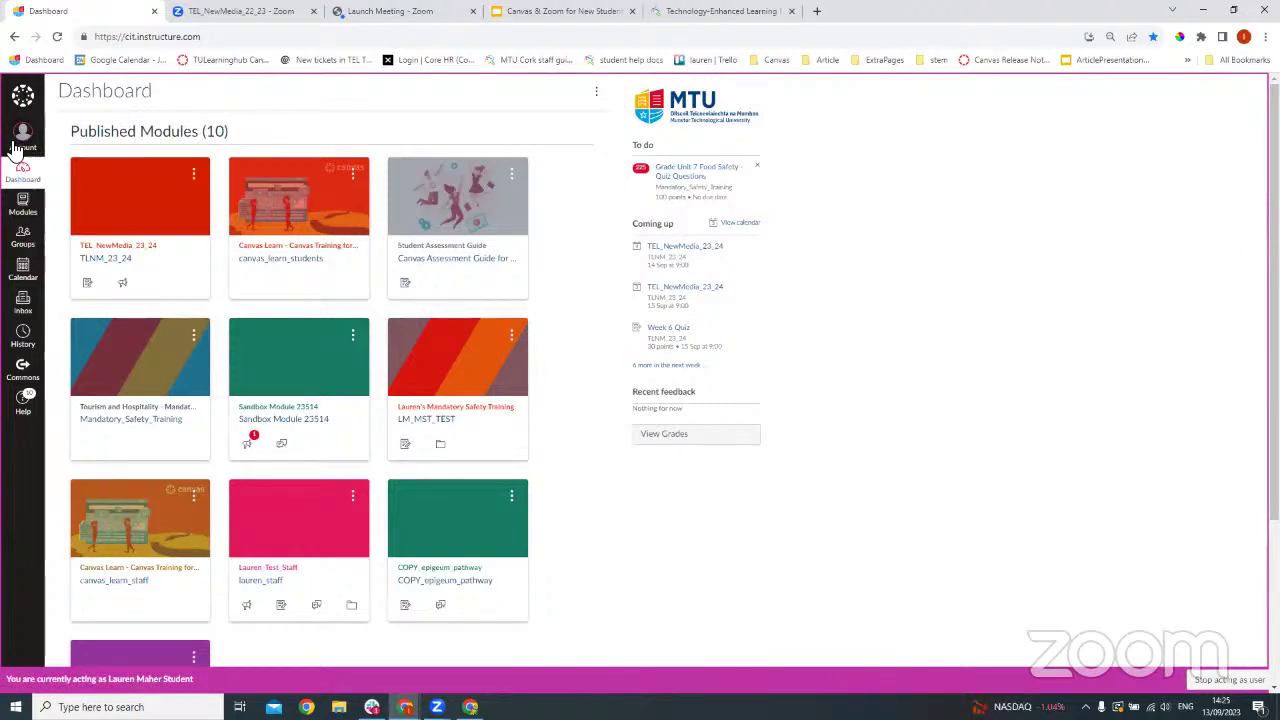
Open Canvas Help, look through its support resources and highlight Web Chat with Canvas Support (Students)
{"action": "left_click", "coordinate": [28, 402]}
{"action": "scroll", "coordinate": [165, 315], "scroll_direction": "down", "scroll_amount": 1}
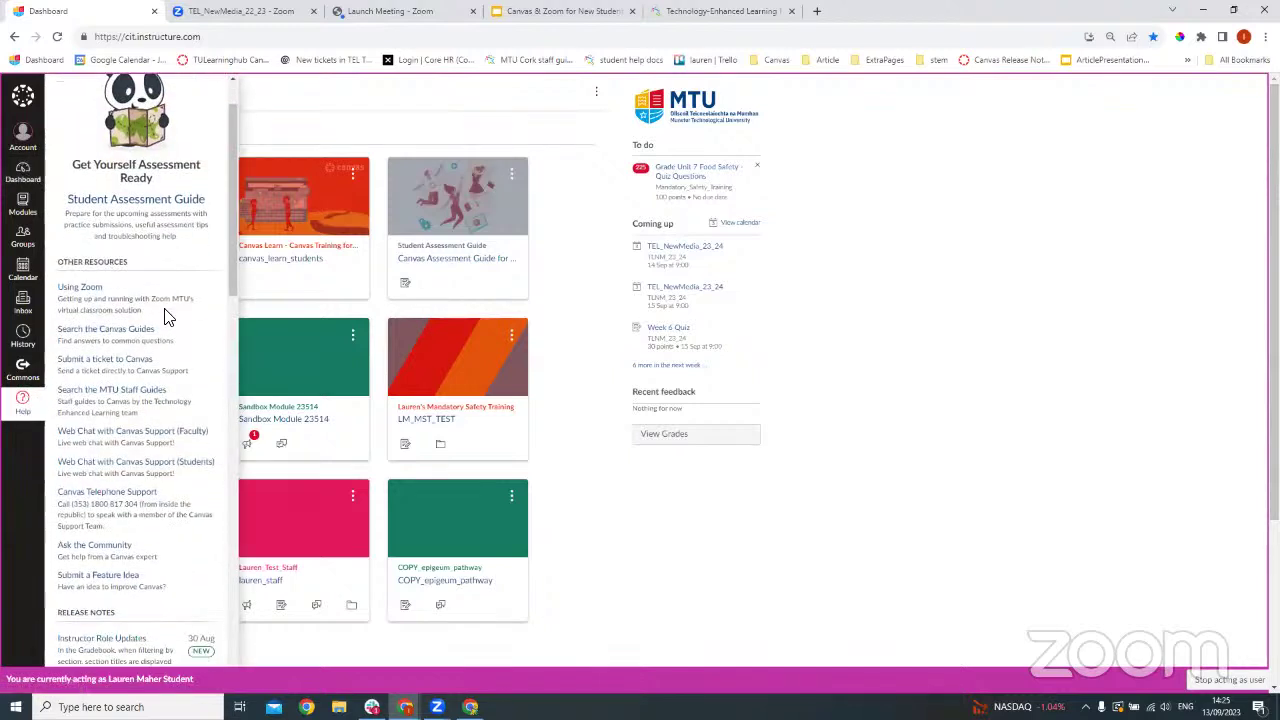
{"action": "scroll", "coordinate": [160, 200], "scroll_direction": "up", "scroll_amount": 1}
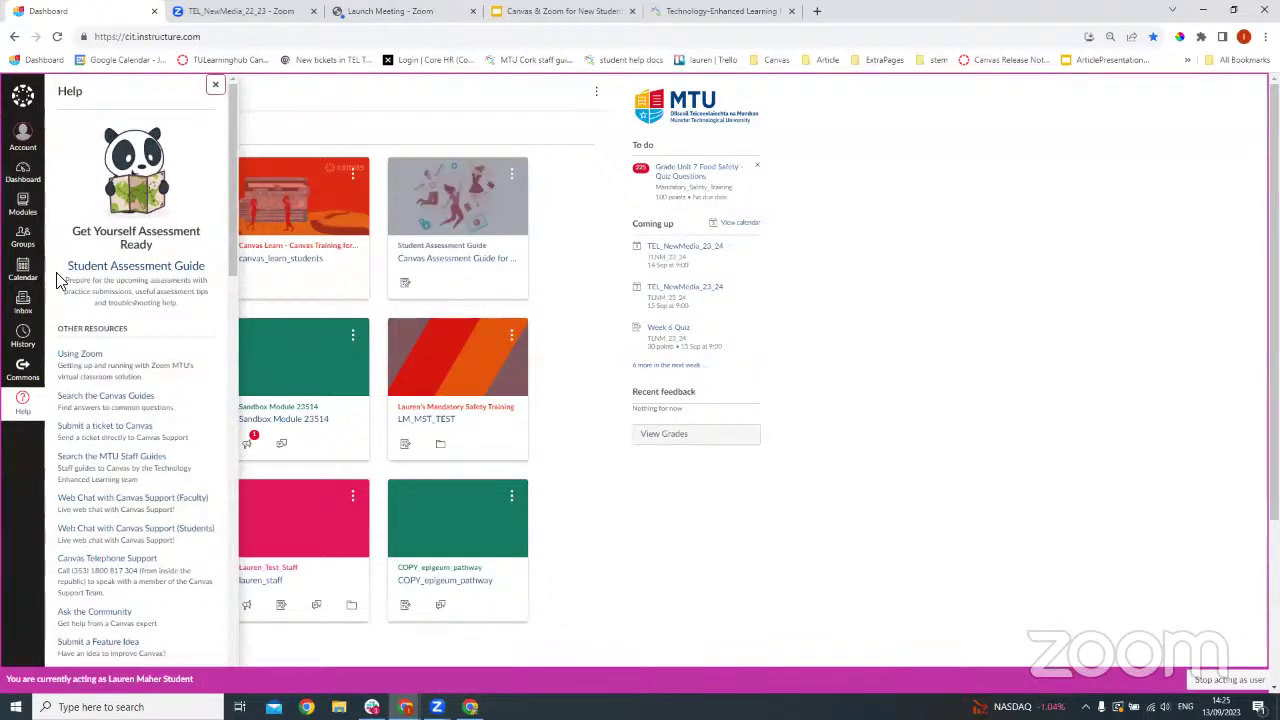
{"action": "scroll", "coordinate": [90, 275], "scroll_direction": "down", "scroll_amount": 4}
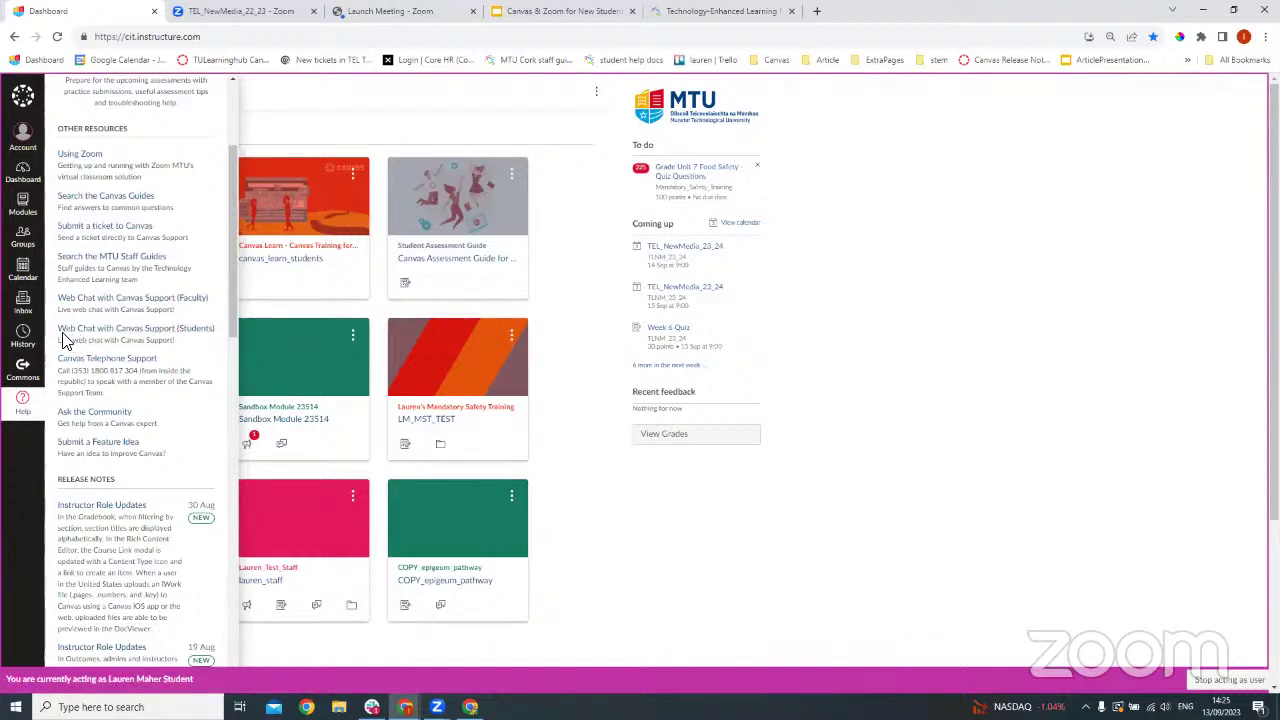
{"action": "left_click_drag", "start_coordinate": [57, 338], "coordinate": [220, 336]}
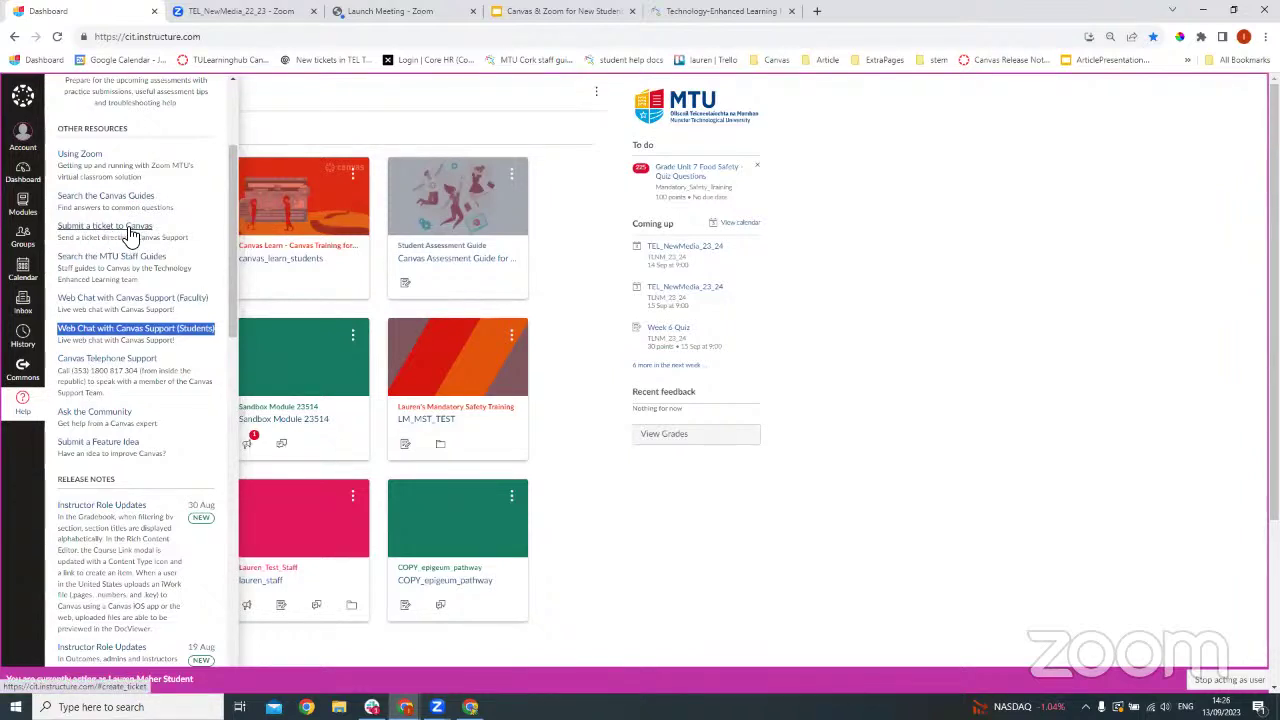
Switch to the Canvas & Zoom for New Students 23/24 presentation and show the Supports, Canvas Support and TEL Support slides
{"action": "left_click", "coordinate": [566, 16]}
{"action": "scroll", "coordinate": [80, 405], "scroll_direction": "down", "scroll_amount": 3}
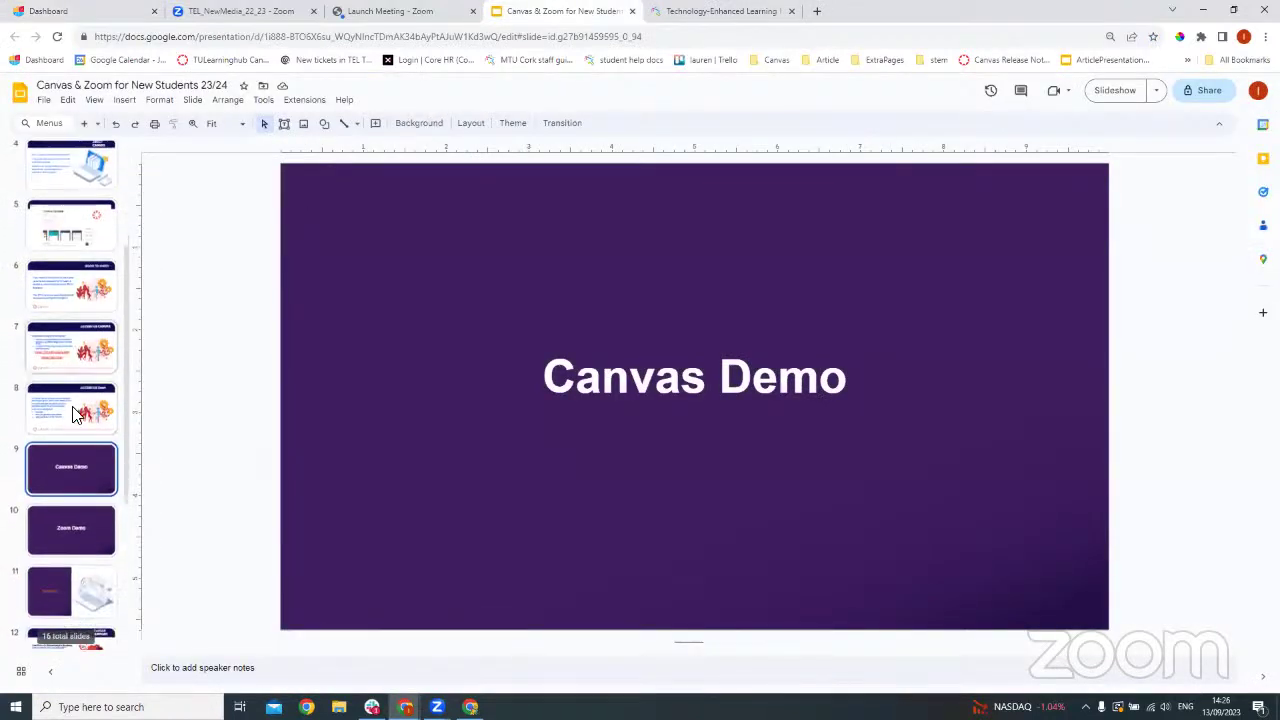
{"action": "left_click", "coordinate": [70, 448]}
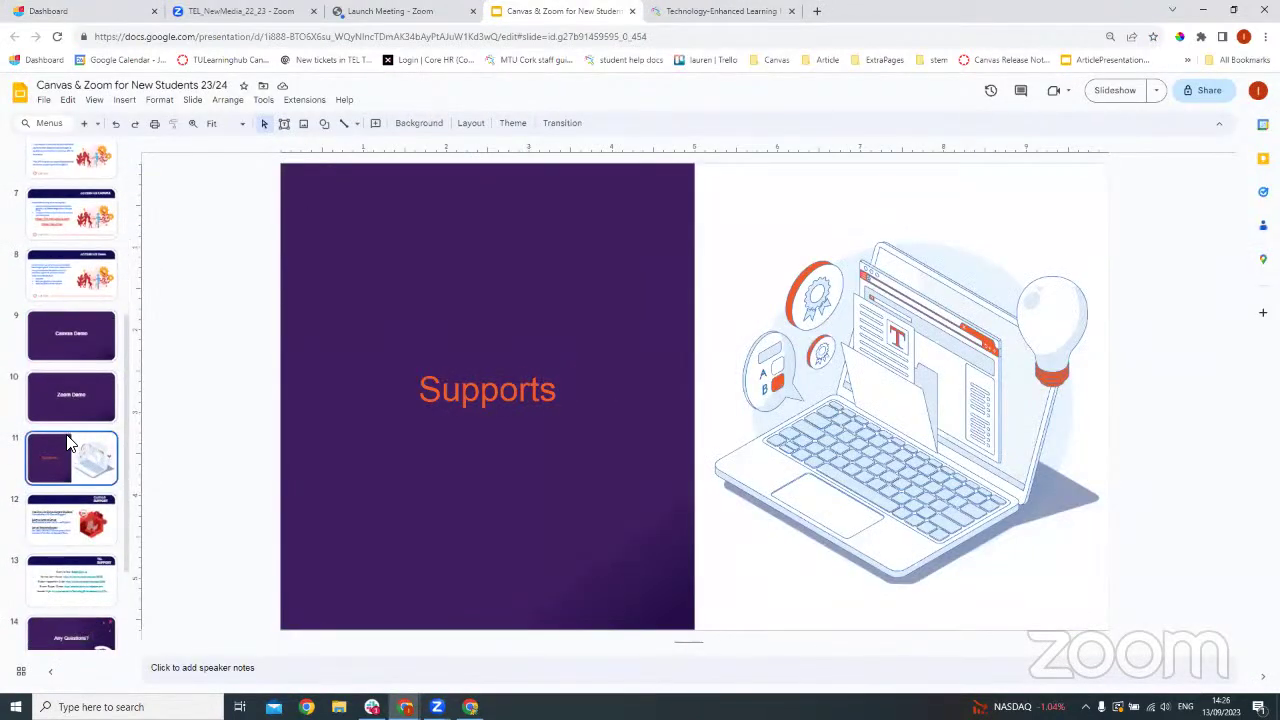
{"action": "left_click", "coordinate": [80, 524]}
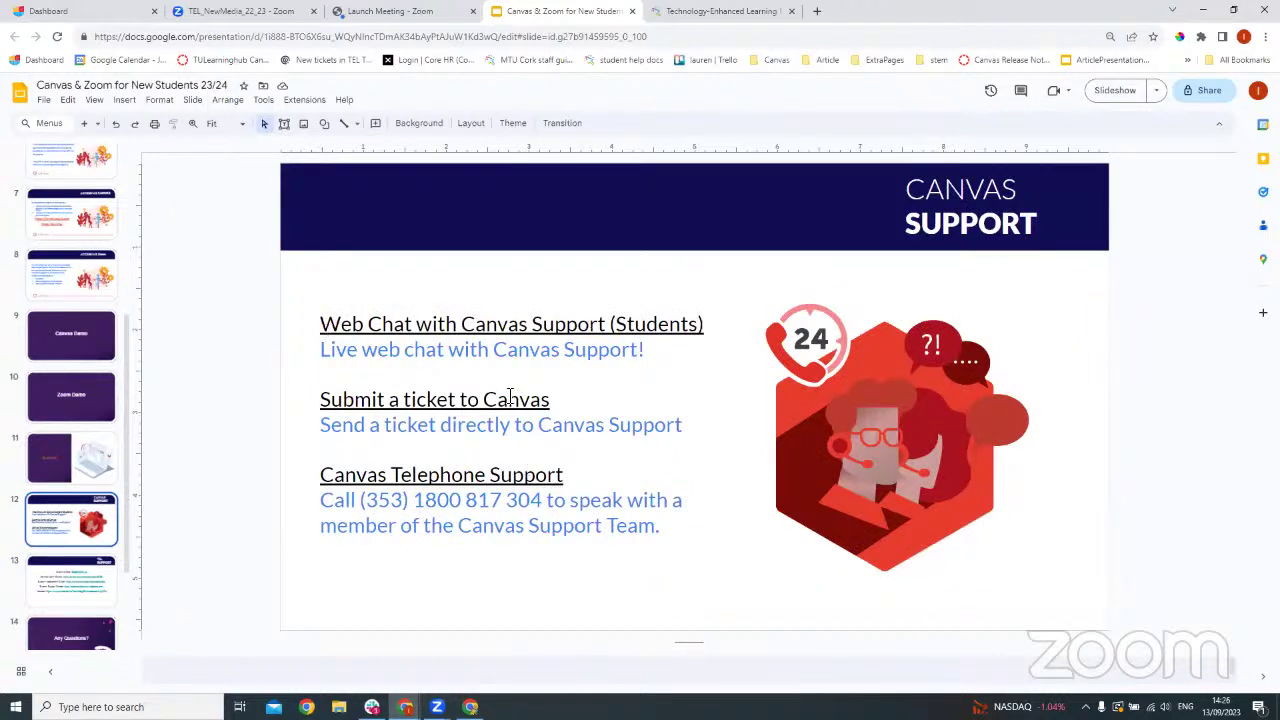
{"action": "left_click", "coordinate": [75, 572]}
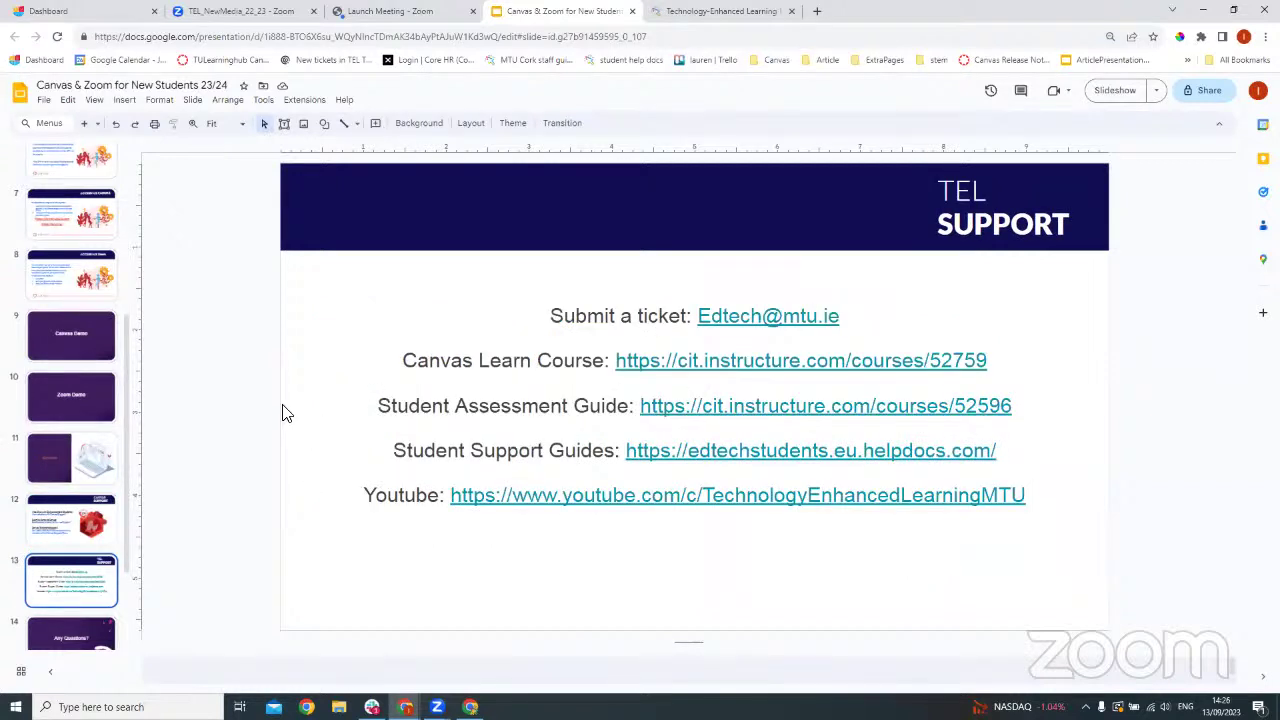